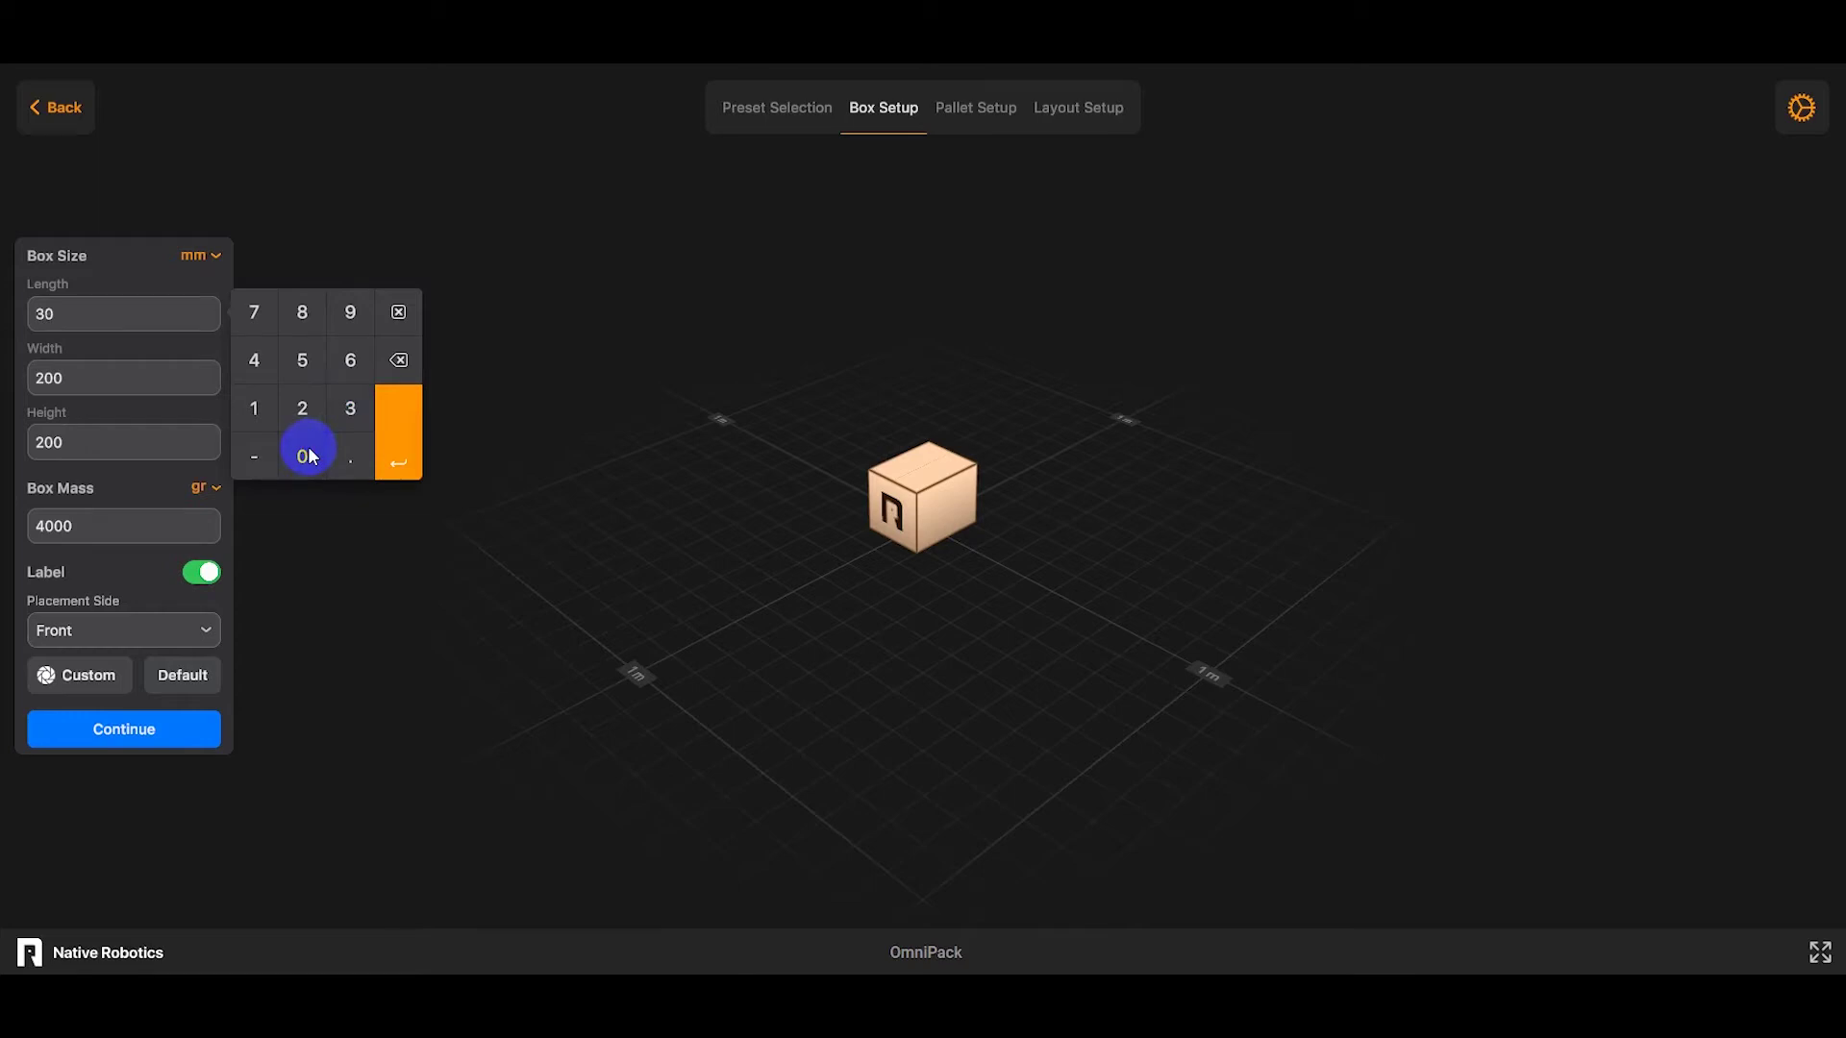
Set the box length to 300 mm and the box mass to 3500 g
{"action": "left_click", "coordinate": [398, 464]}
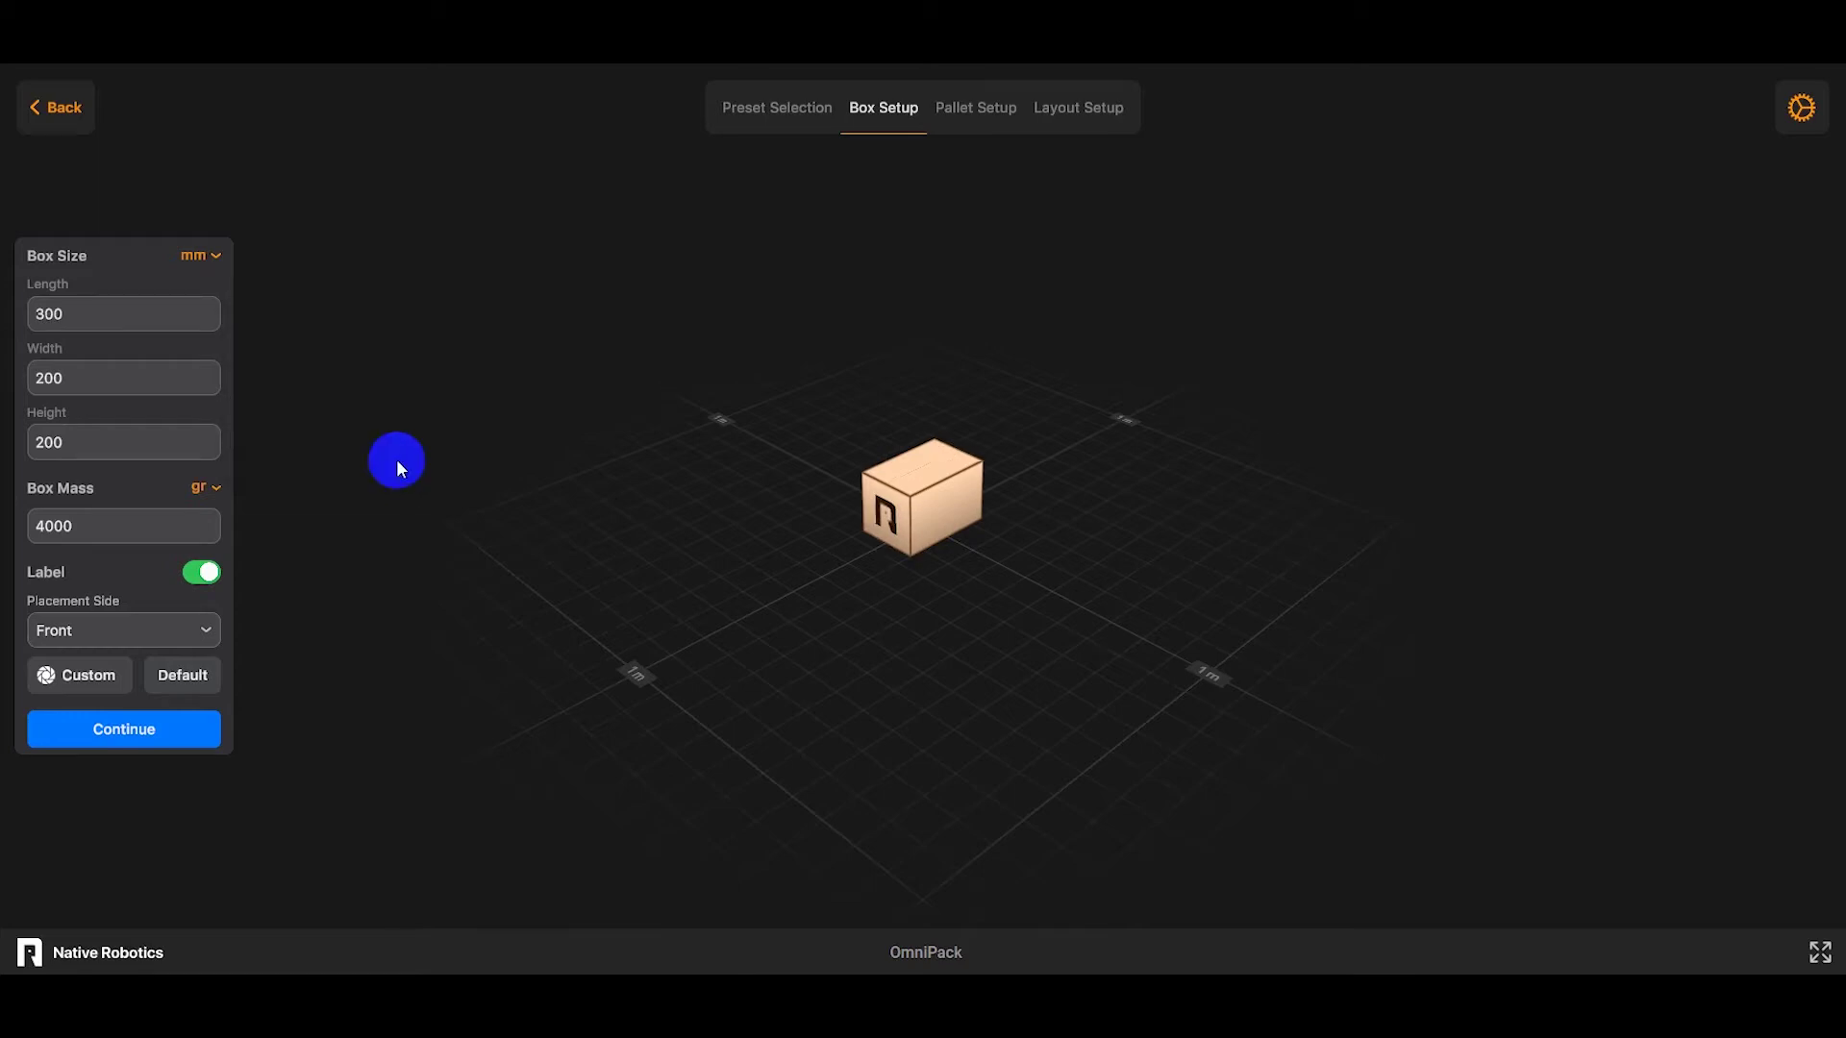
{"action": "left_click", "coordinate": [126, 527]}
{"action": "left_click", "coordinate": [346, 620]}
{"action": "left_click", "coordinate": [302, 577]}
{"action": "left_click", "coordinate": [302, 669]}
{"action": "left_click", "coordinate": [302, 669]}
{"action": "left_click", "coordinate": [396, 685]}
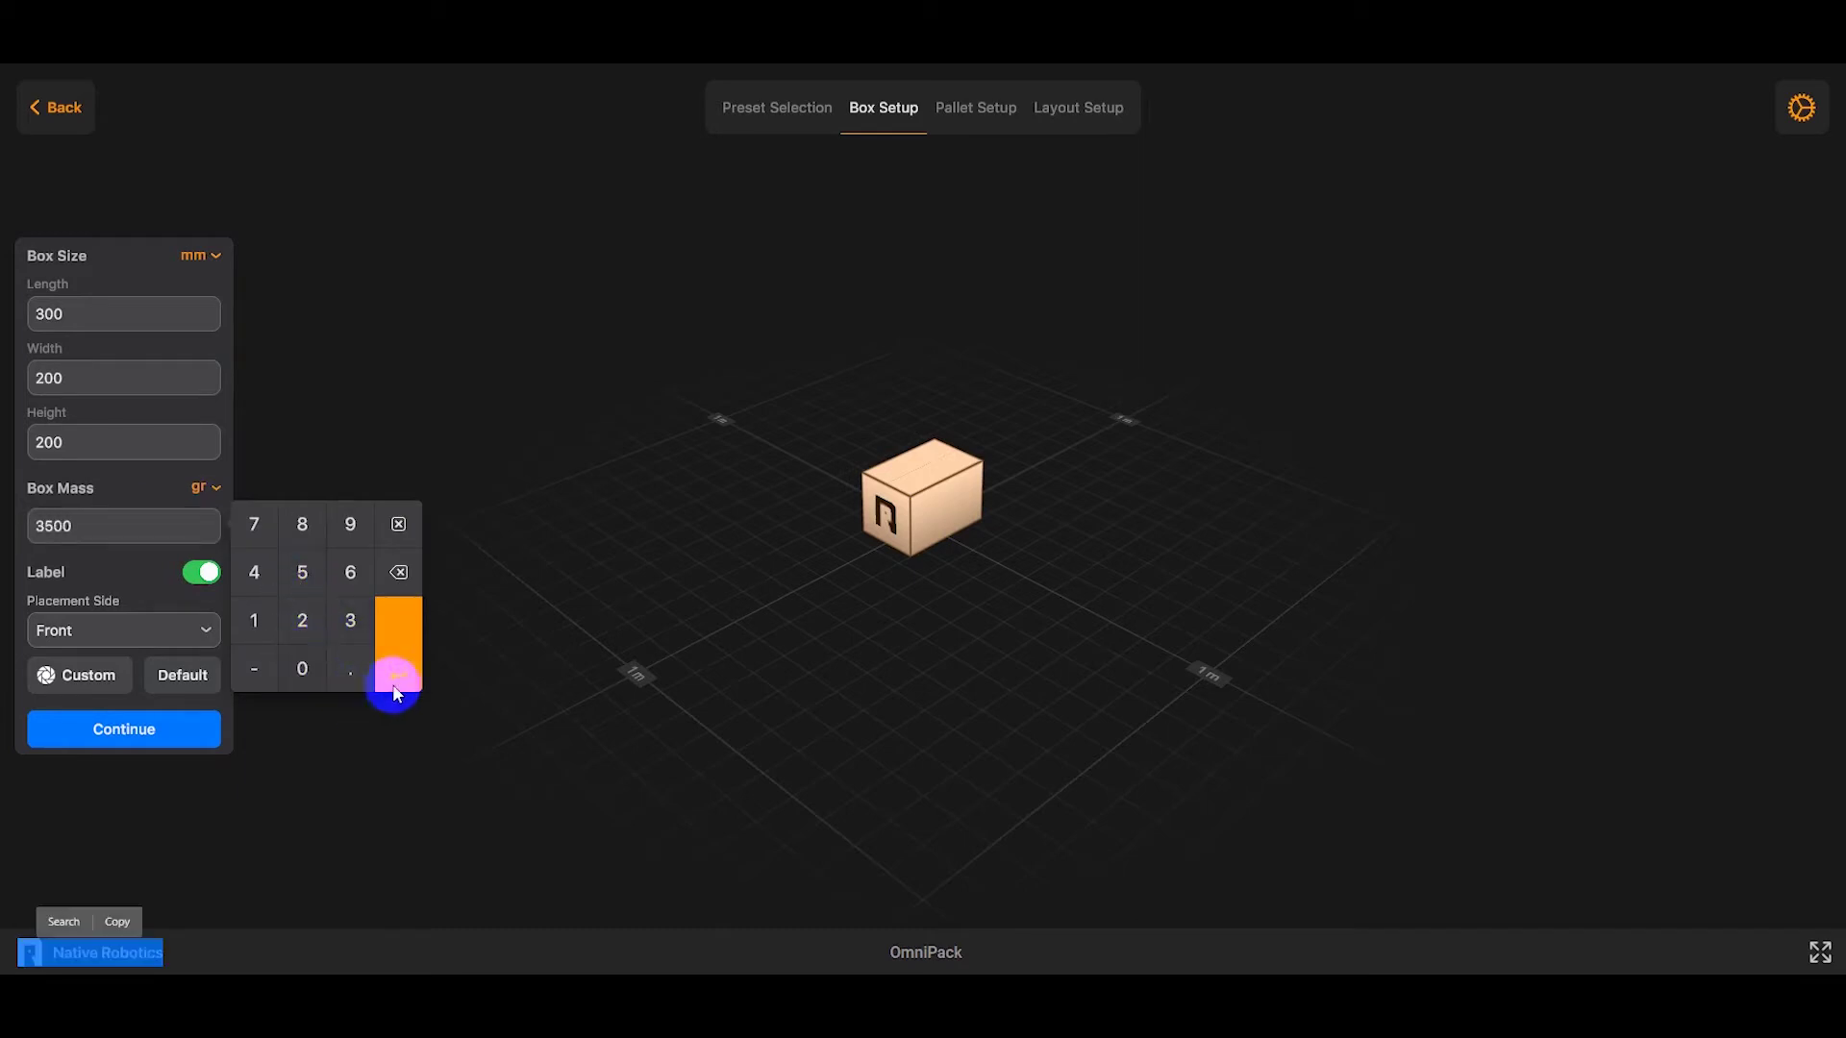
Try the Left placement side for the box label and return it to Front
{"action": "left_click", "coordinate": [203, 635]}
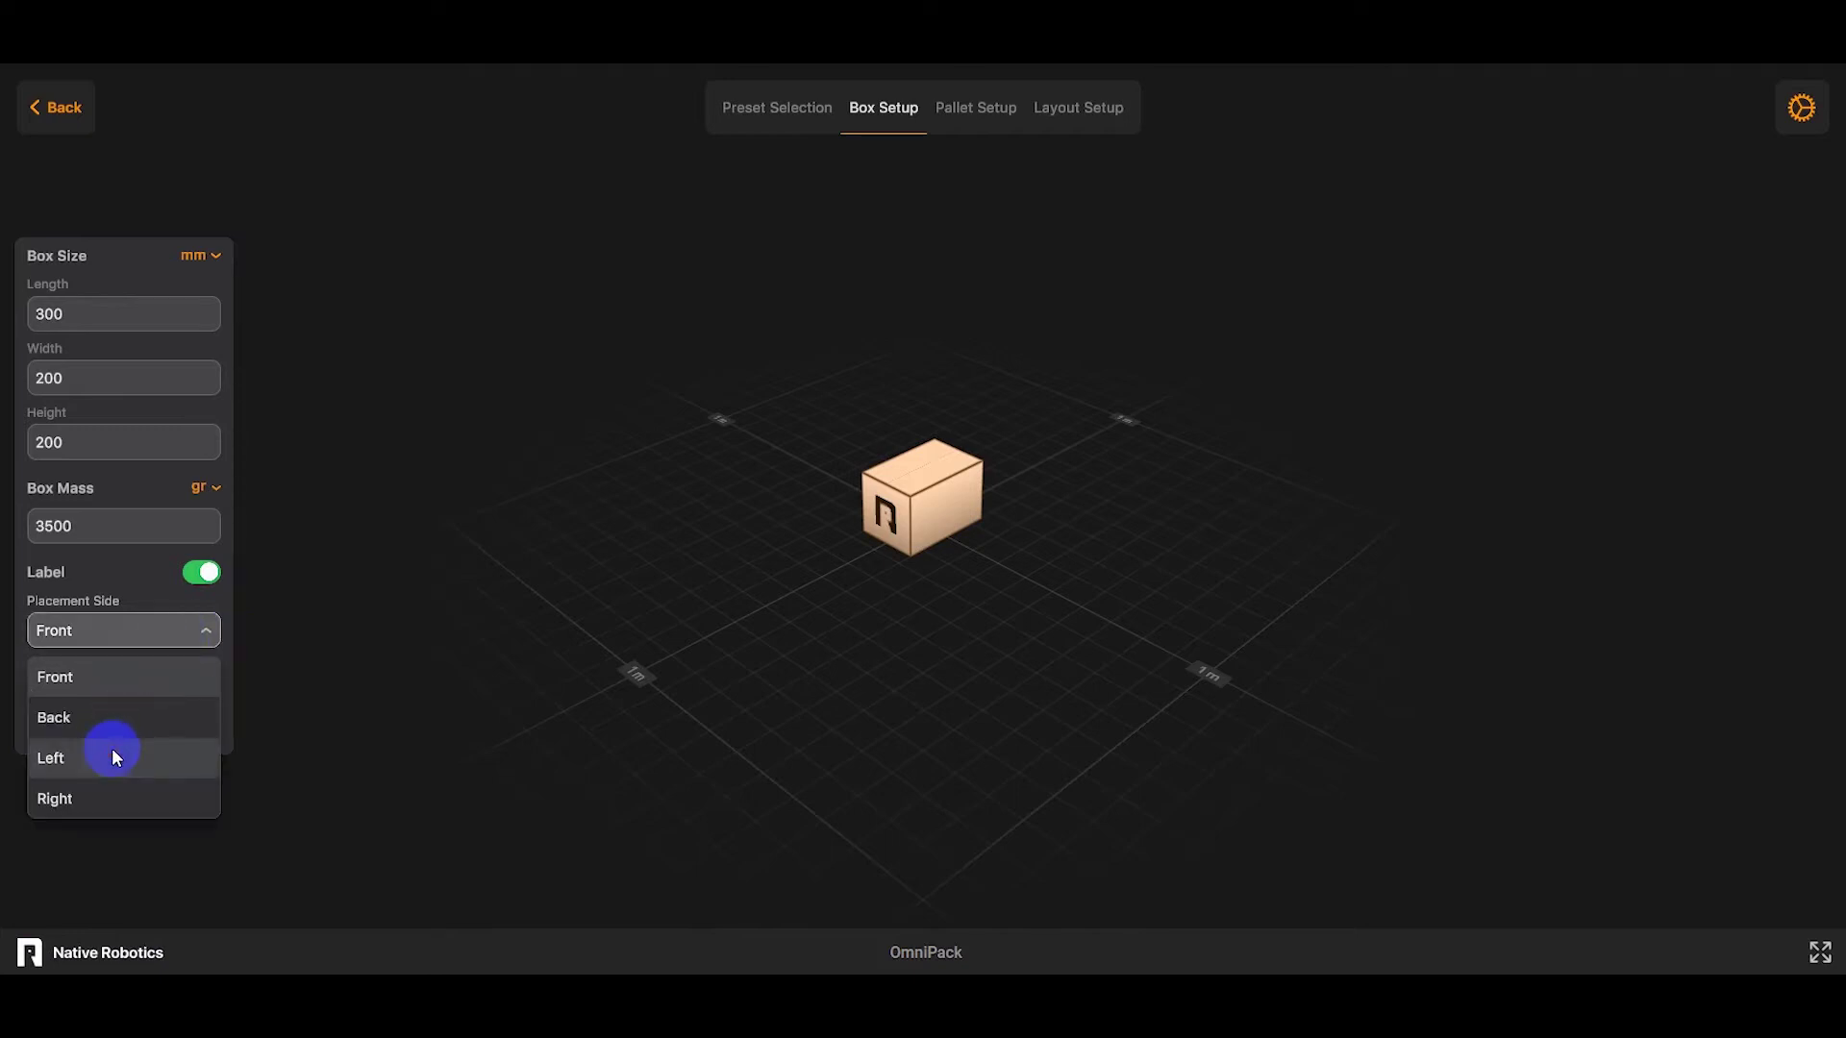
{"action": "left_click", "coordinate": [112, 748]}
{"action": "left_click", "coordinate": [137, 638]}
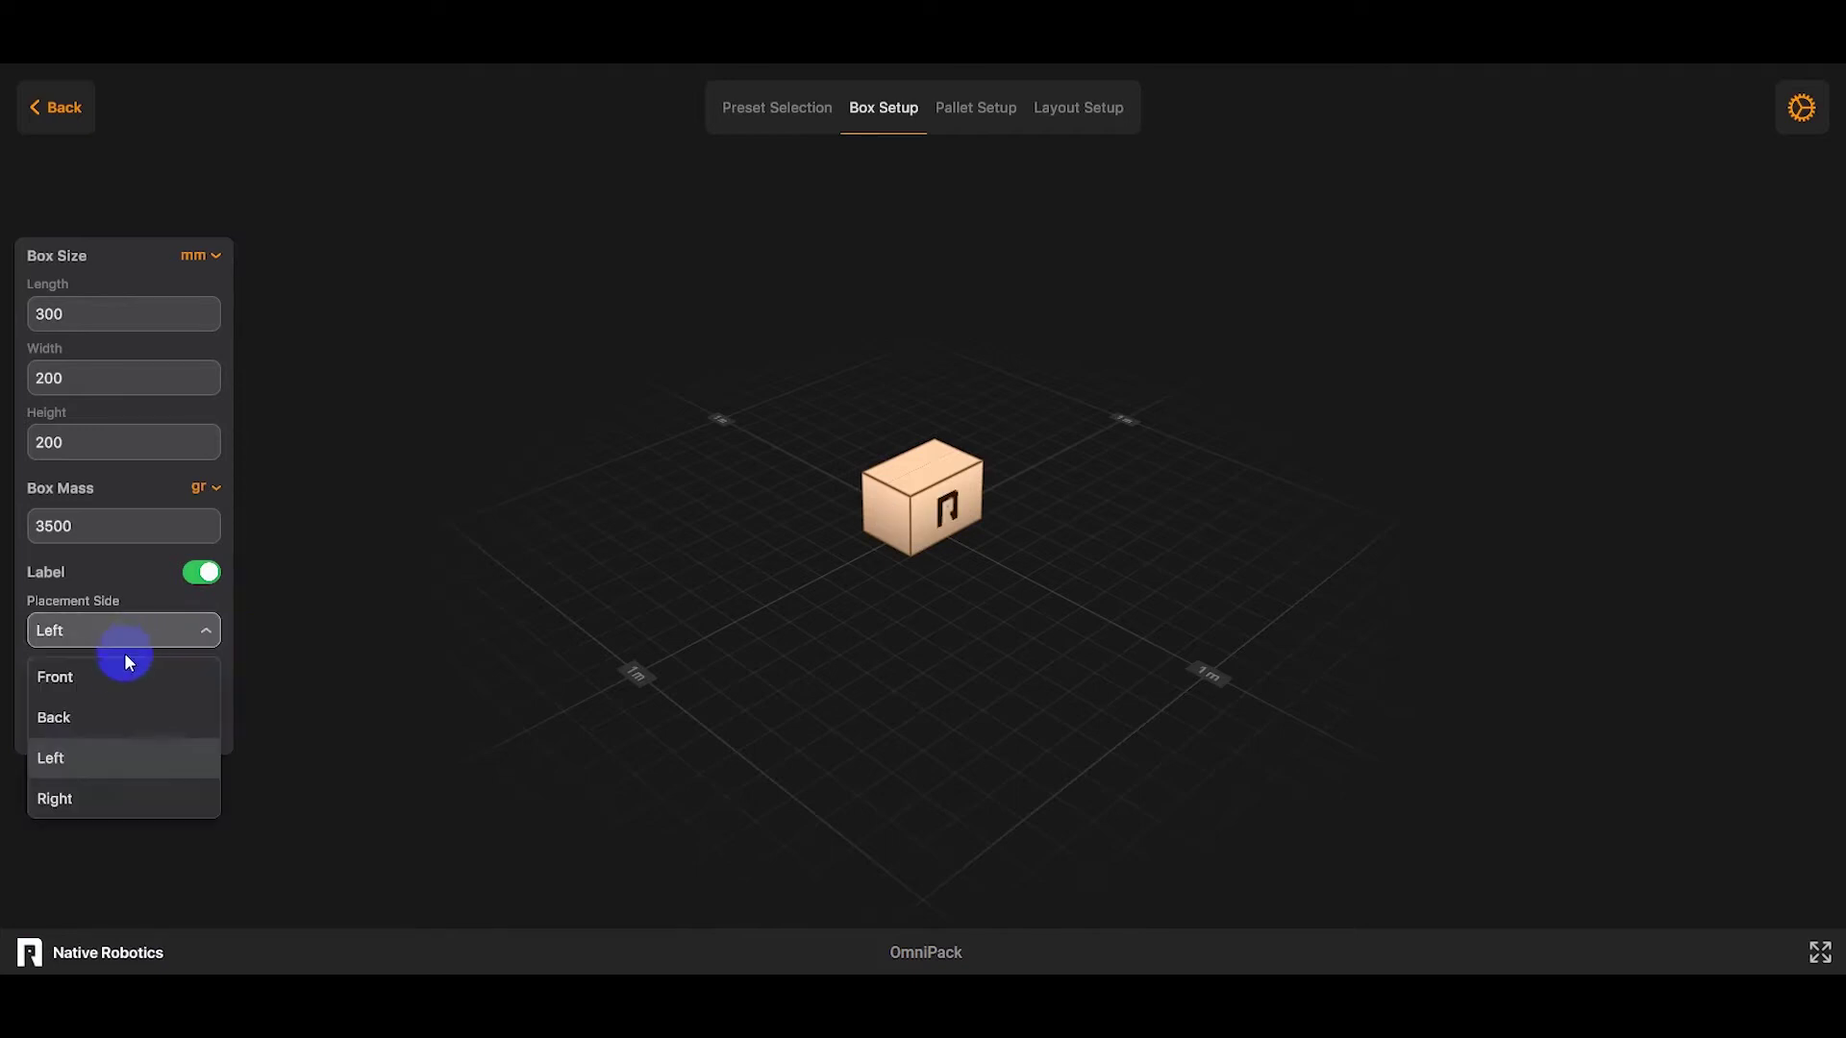
{"action": "left_click", "coordinate": [126, 684]}
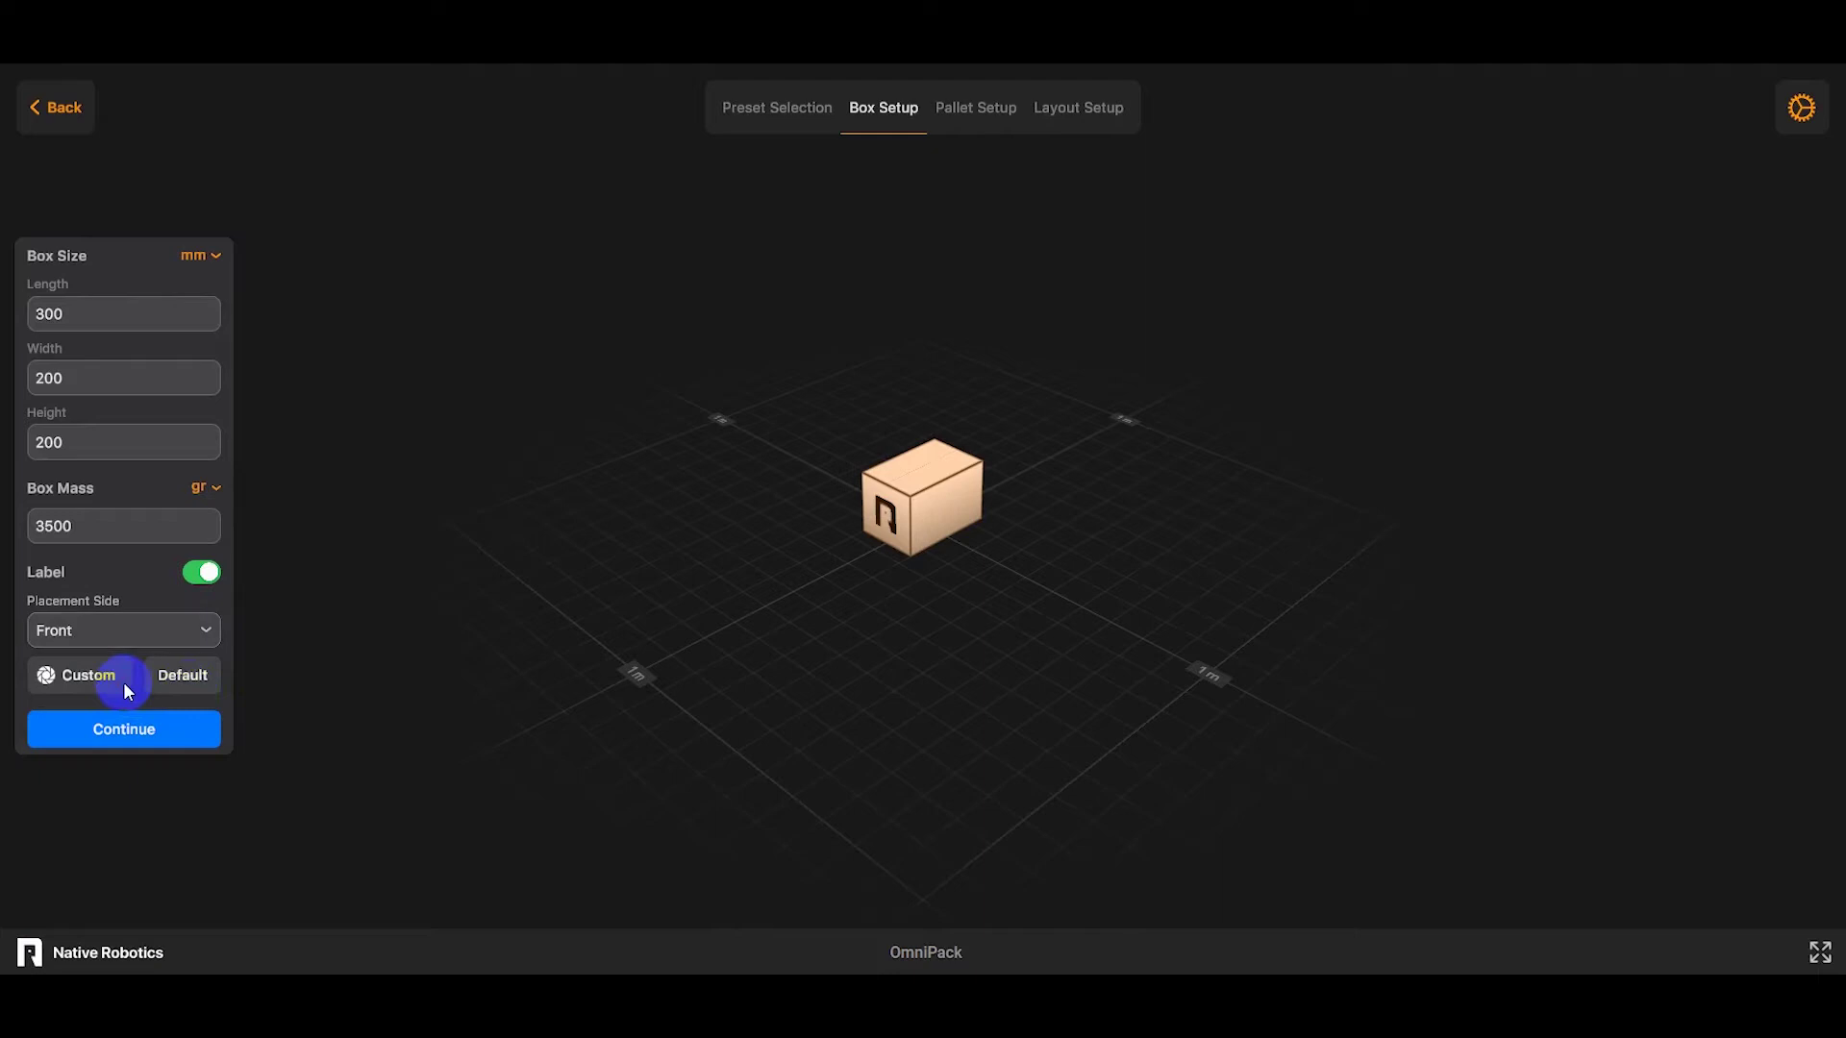
Accept the box setup and confirm the EPAL pallet, 1200 × 800 × 145 mm, as the pallet type
{"action": "left_click", "coordinate": [142, 735]}
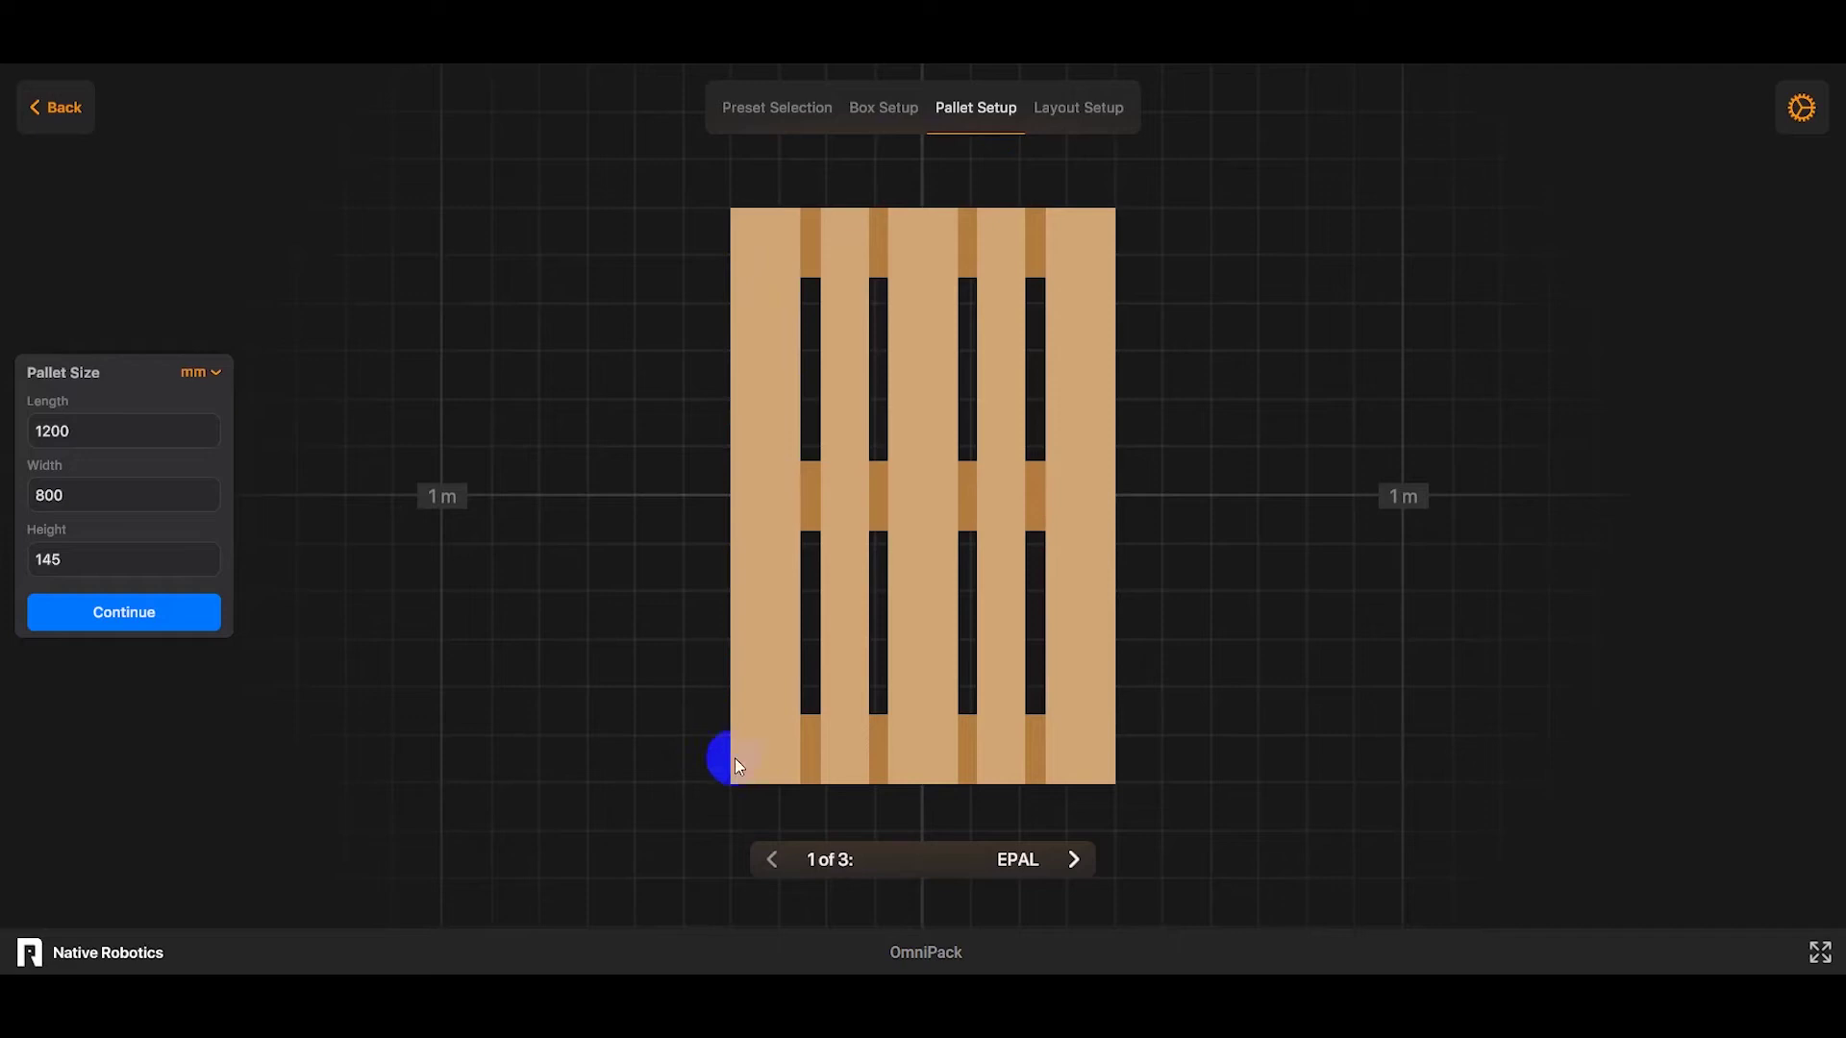
{"action": "left_click", "coordinate": [1073, 859]}
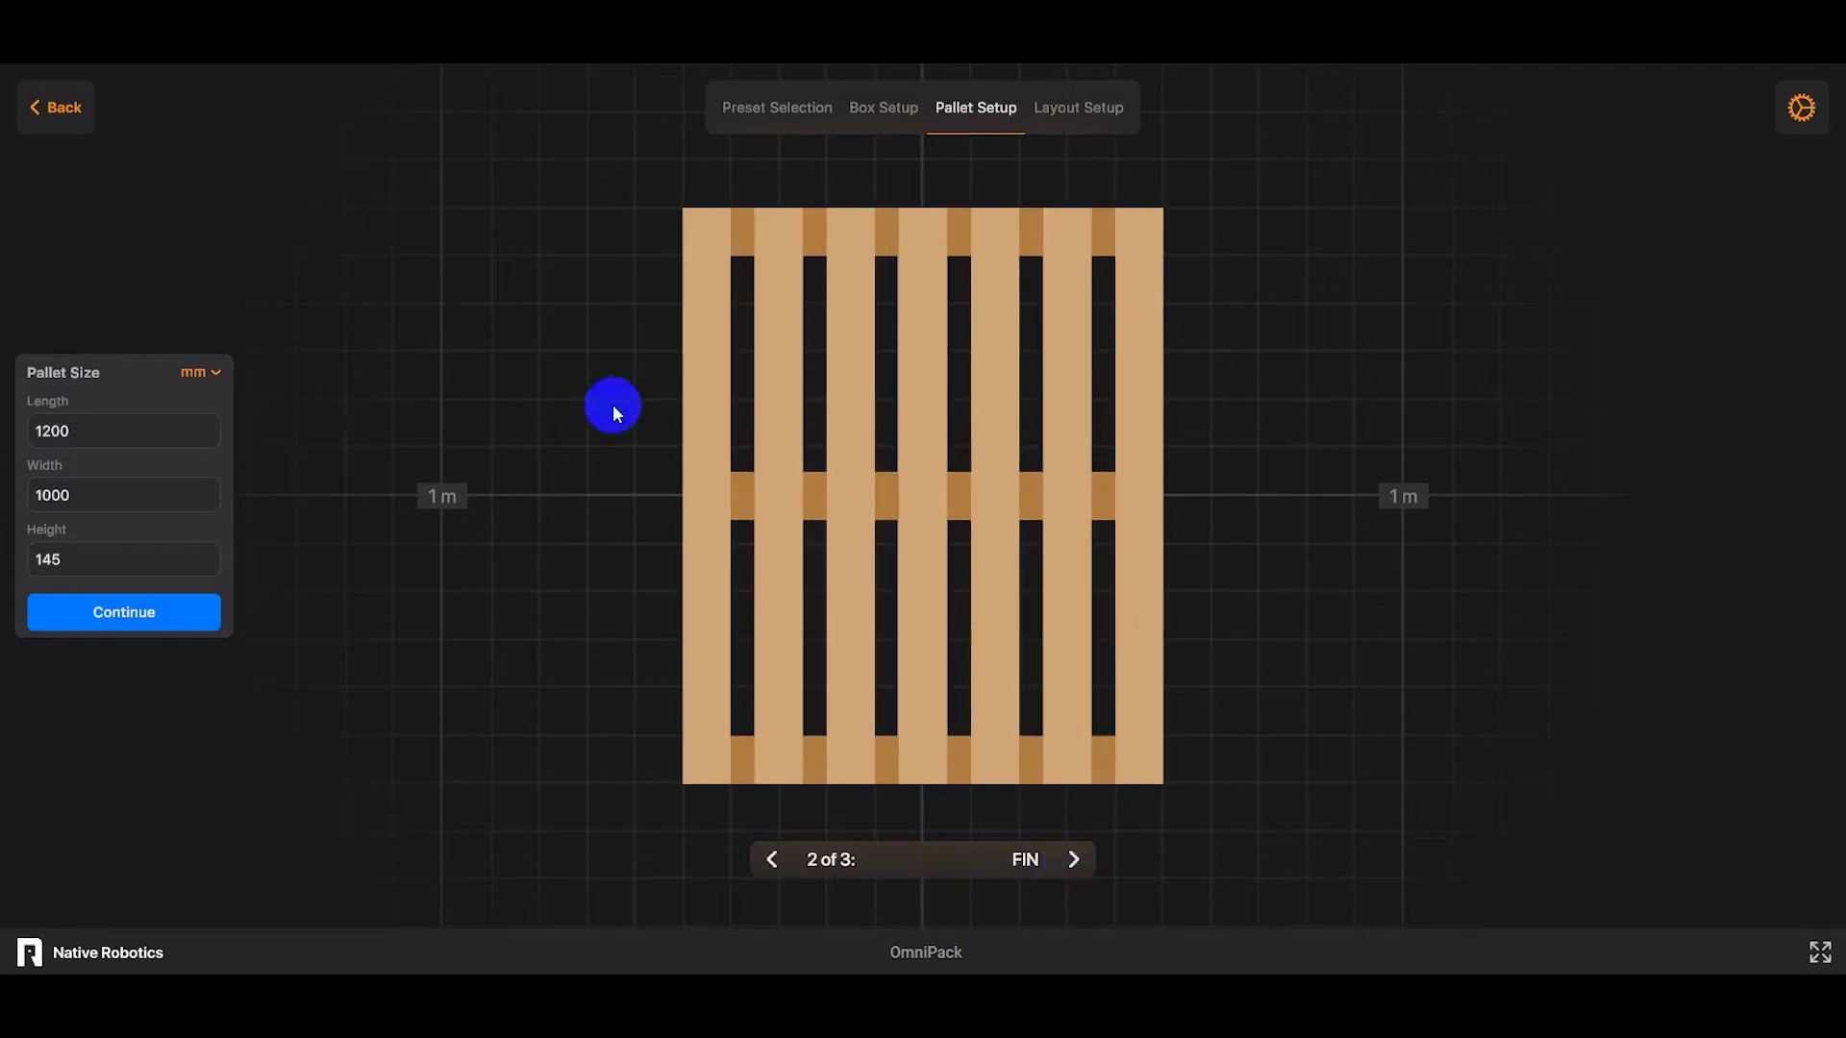
{"action": "left_click", "coordinate": [772, 865]}
{"action": "left_click", "coordinate": [969, 680]}
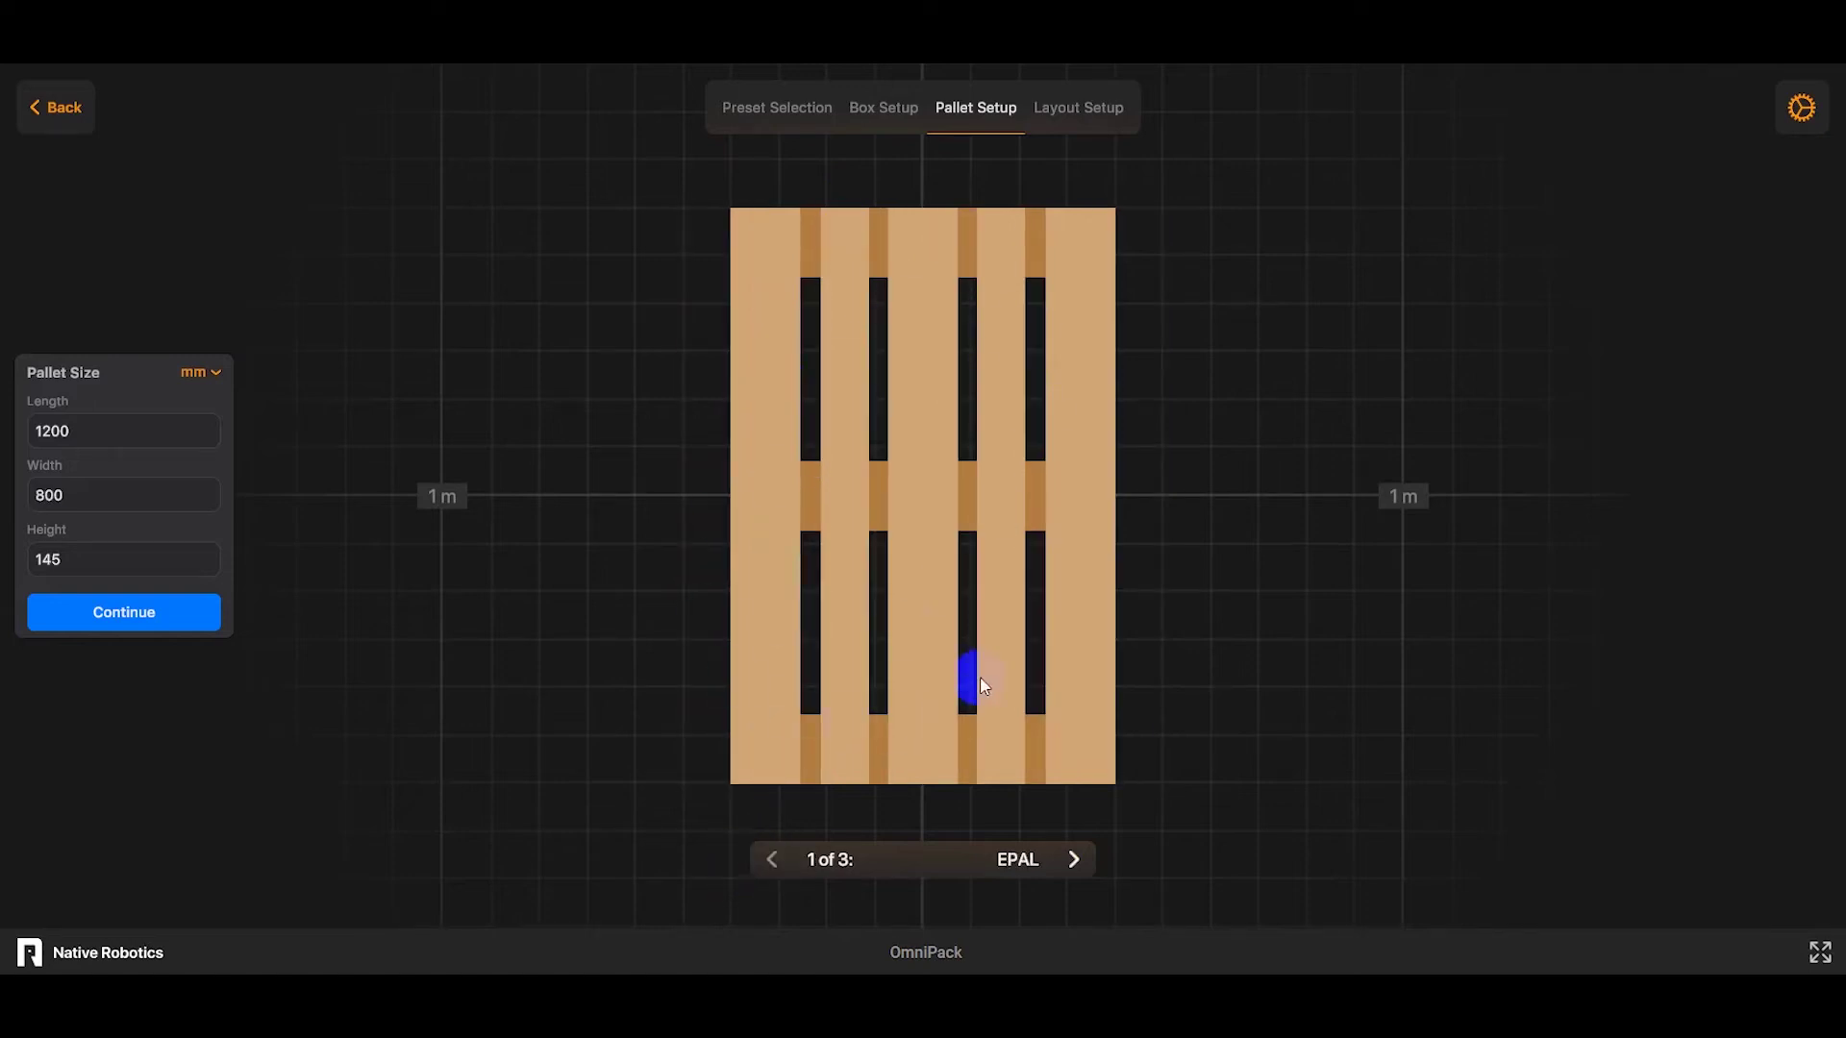
{"action": "left_click", "coordinate": [154, 619]}
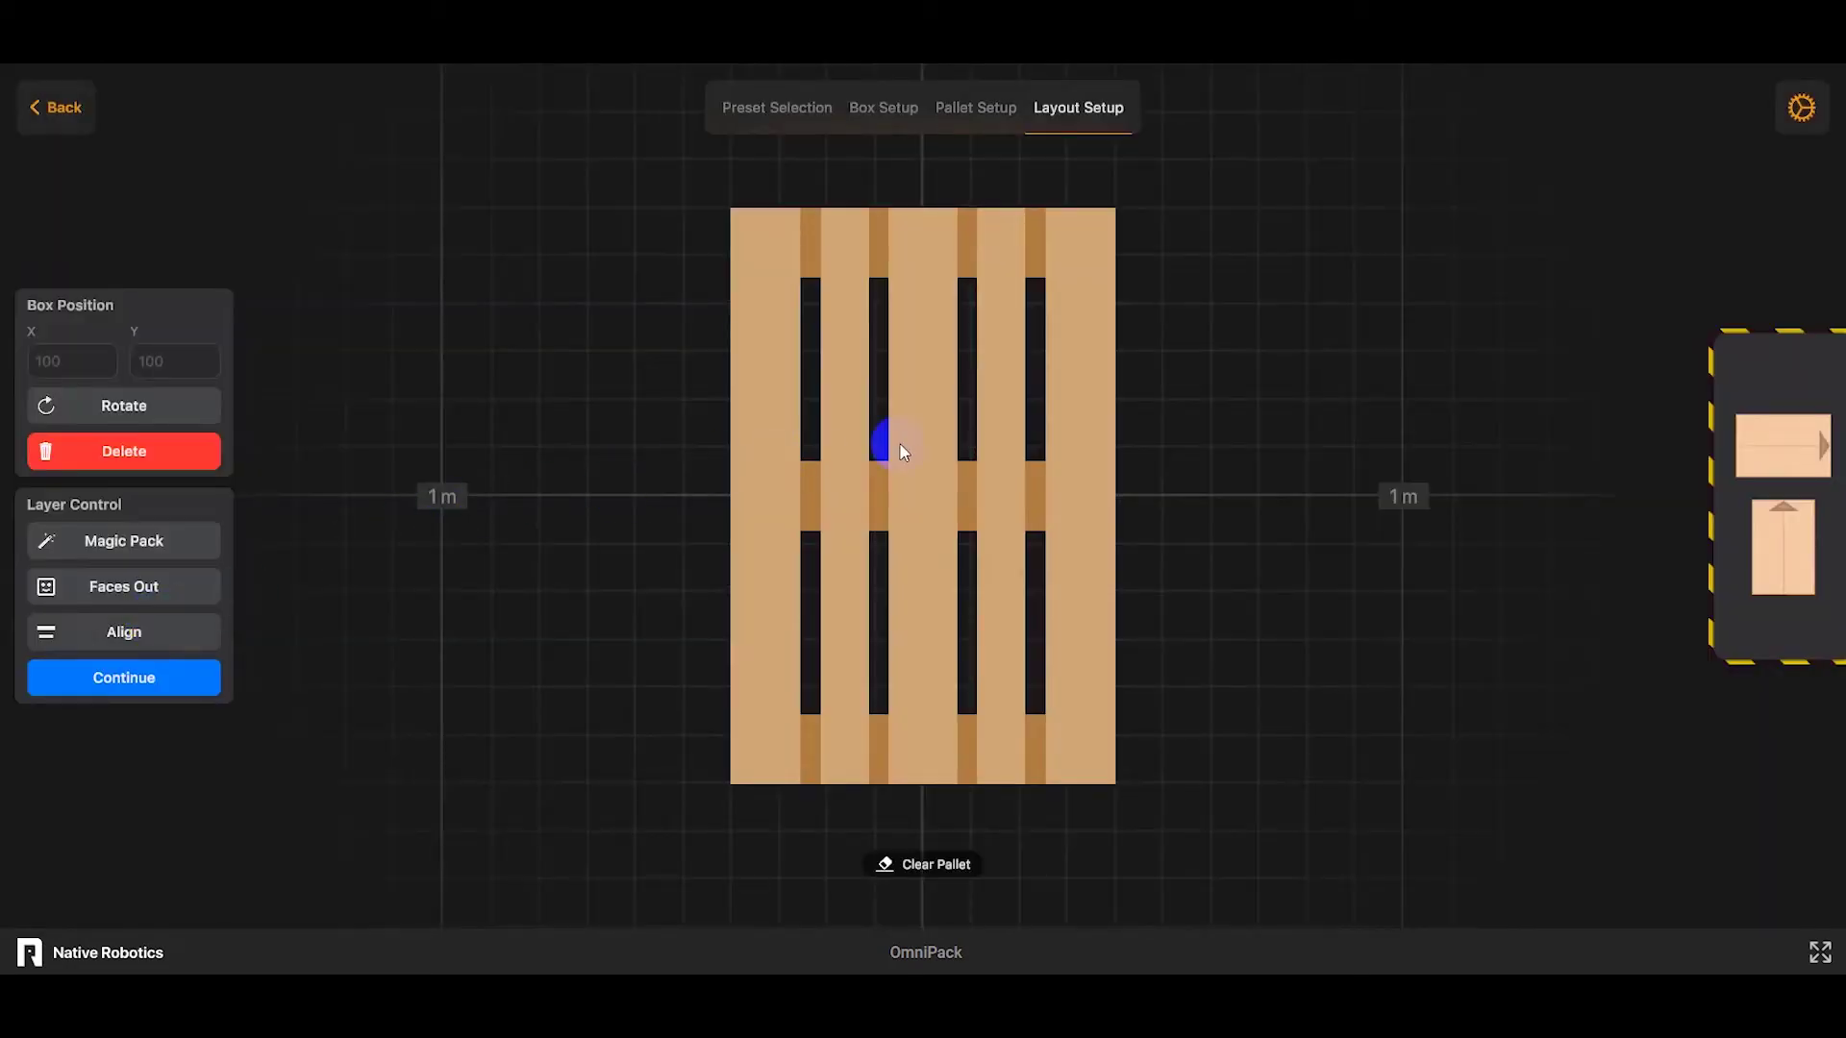
Place four lengthwise-horizontal boxes as a two-by-two block near the pallet's middle, at about X 284 and 584, Y 741 and 541
{"action": "left_click", "coordinate": [1754, 453]}
{"action": "left_click_drag", "start_coordinate": [1754, 454], "coordinate": [891, 448]}
{"action": "left_click", "coordinate": [1760, 432]}
{"action": "left_click_drag", "start_coordinate": [1760, 432], "coordinate": [987, 427]}
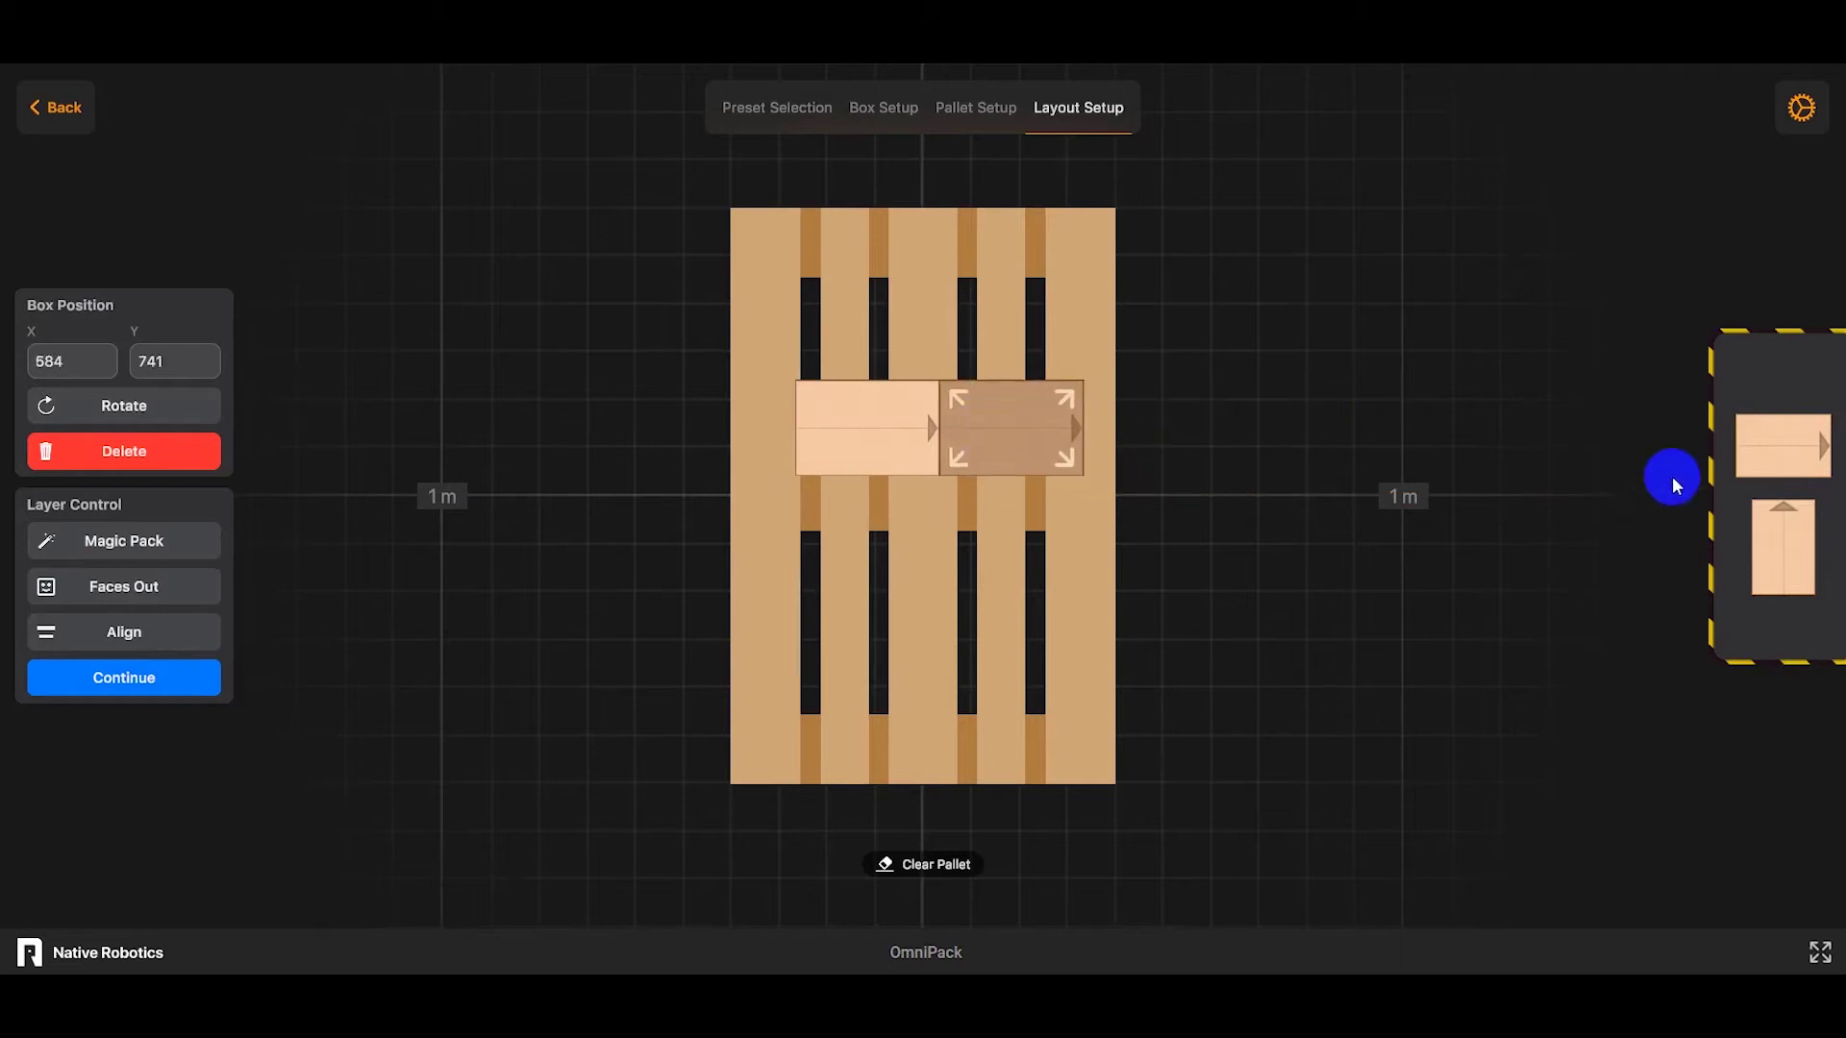
{"action": "left_click_drag", "start_coordinate": [1752, 442], "coordinate": [837, 535]}
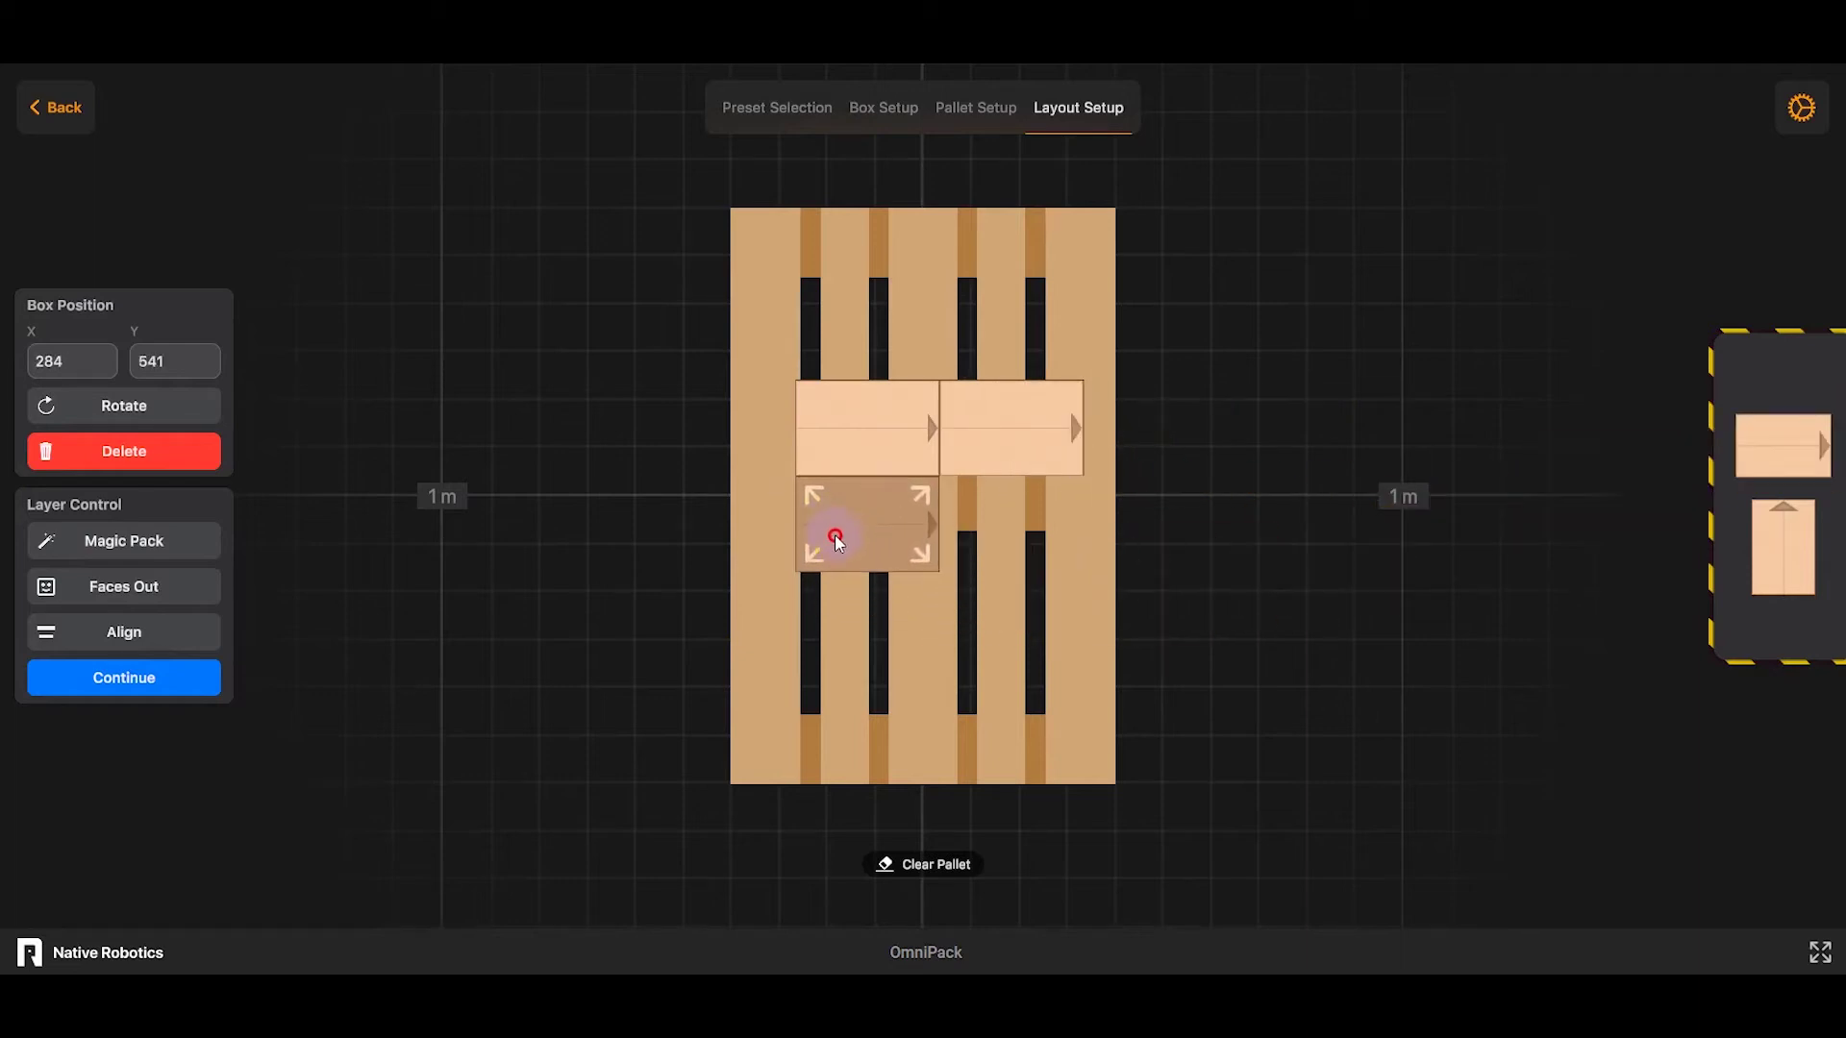
{"action": "left_click_drag", "start_coordinate": [1777, 466], "coordinate": [1001, 535]}
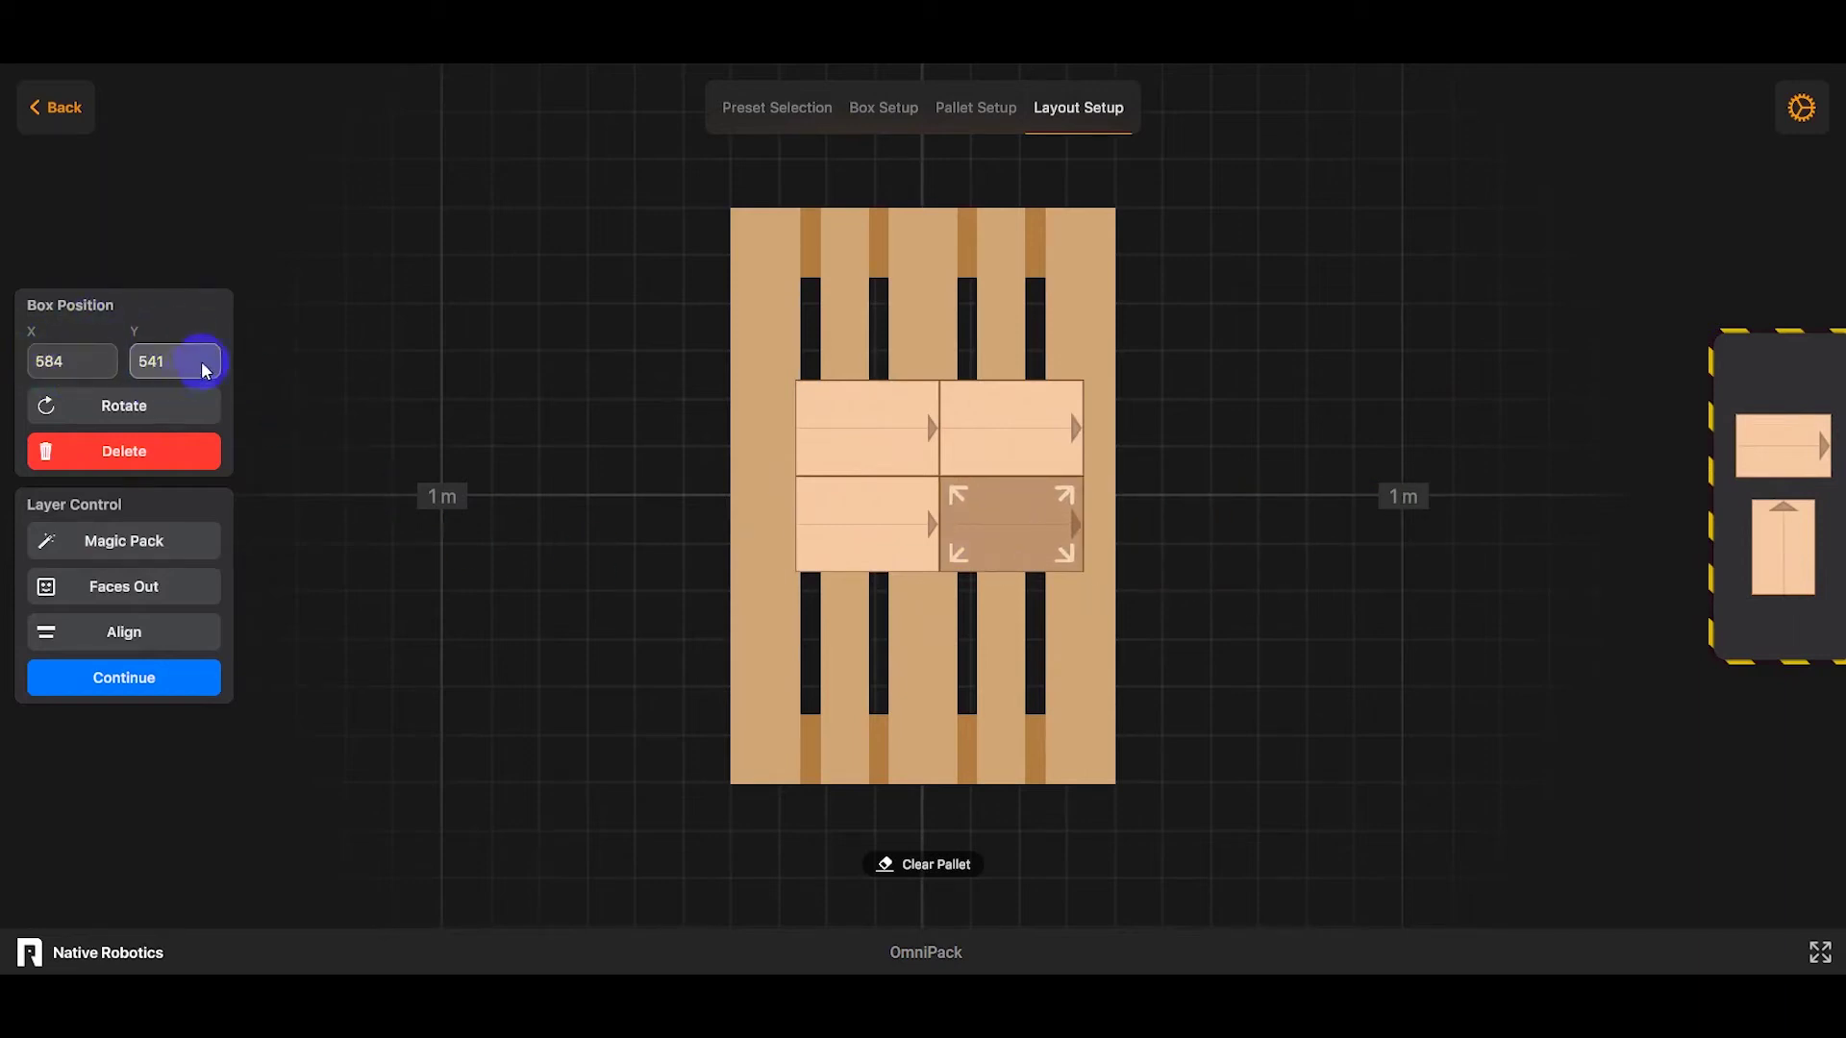
Rotate the upper-left box by 180° and centre the four-box block on the pallet with Align
{"action": "left_click", "coordinate": [875, 421]}
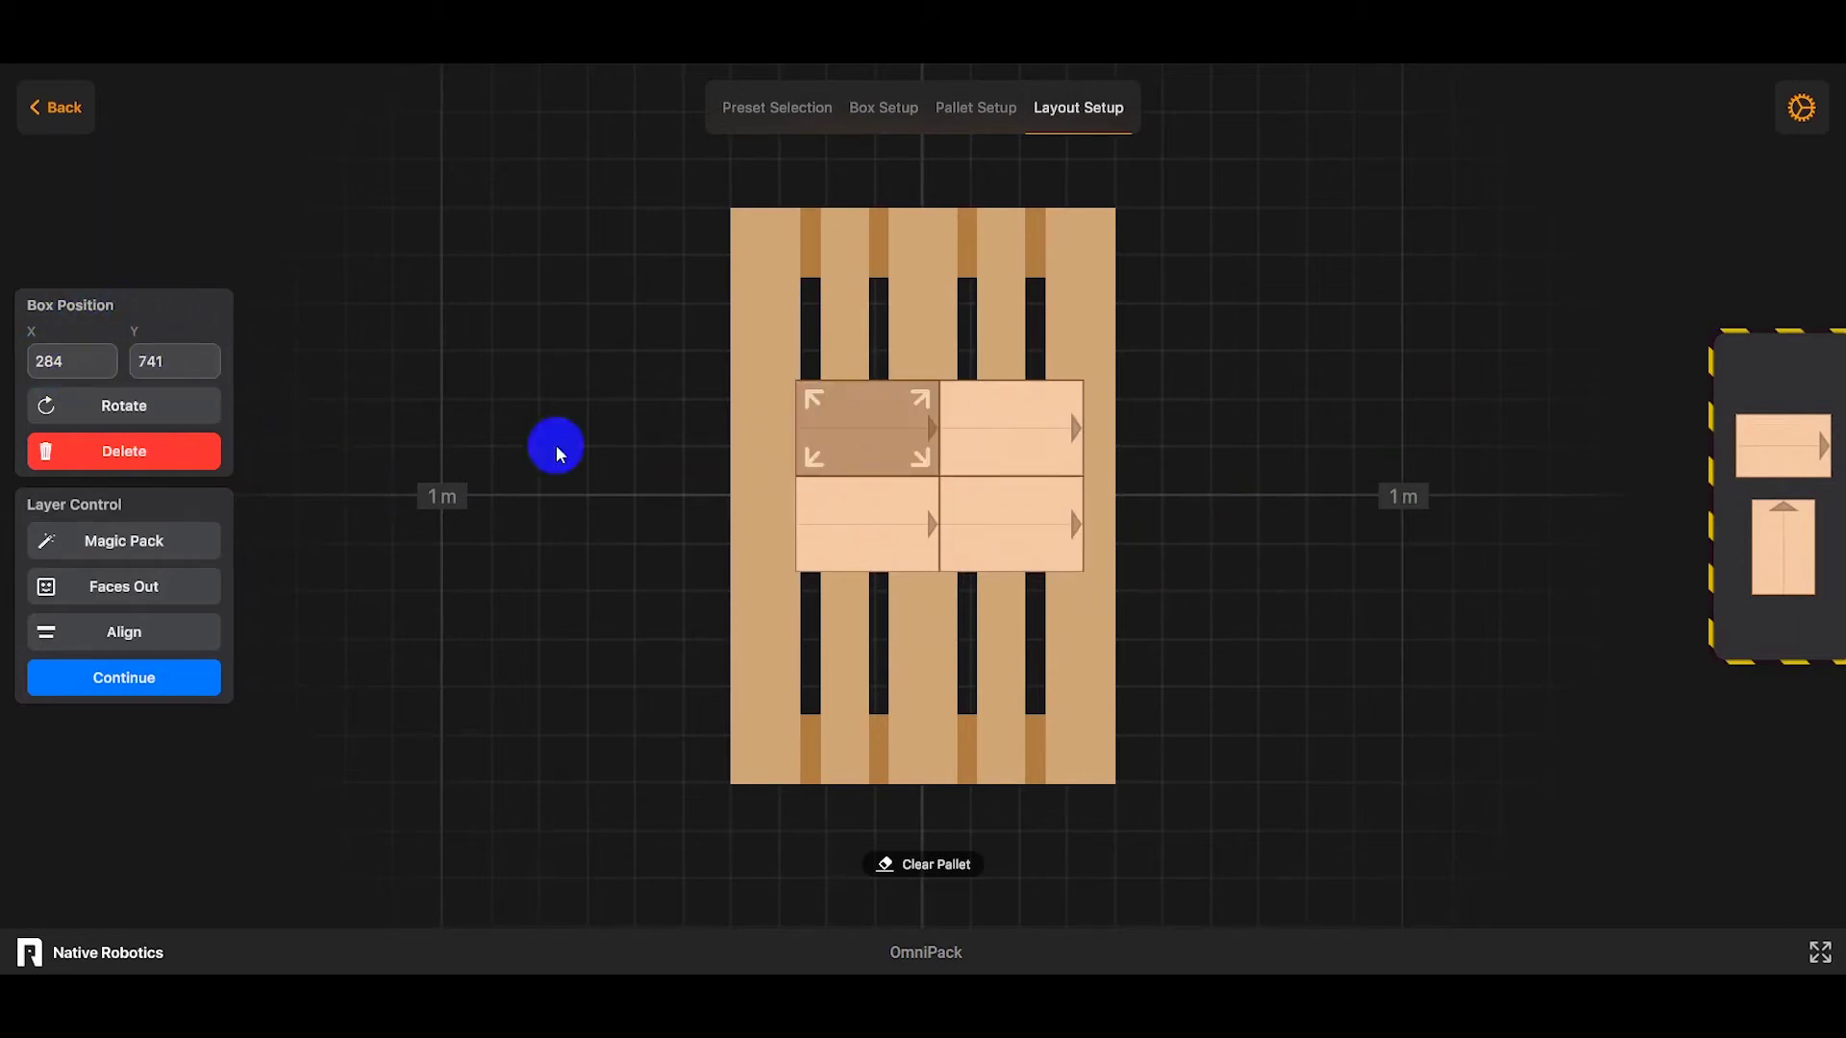
{"action": "left_click", "coordinate": [112, 408]}
{"action": "left_click", "coordinate": [113, 407]}
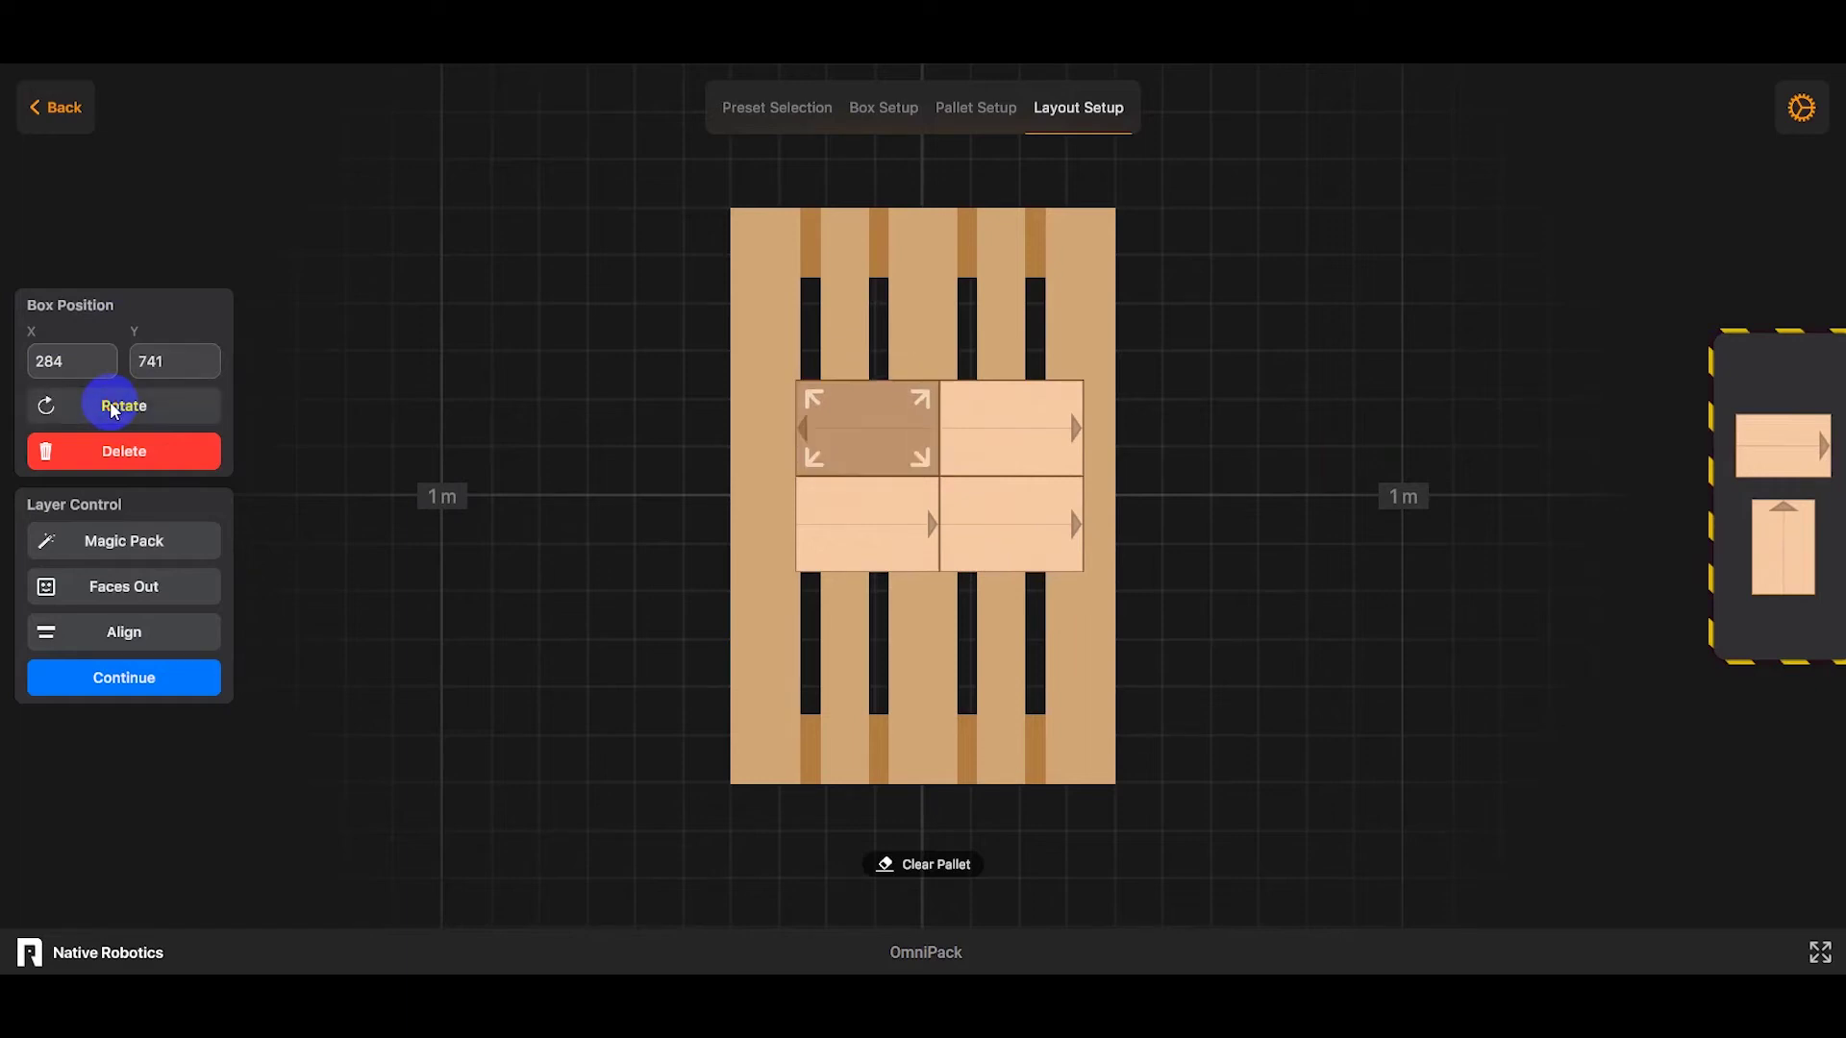
{"action": "left_click", "coordinate": [130, 637]}
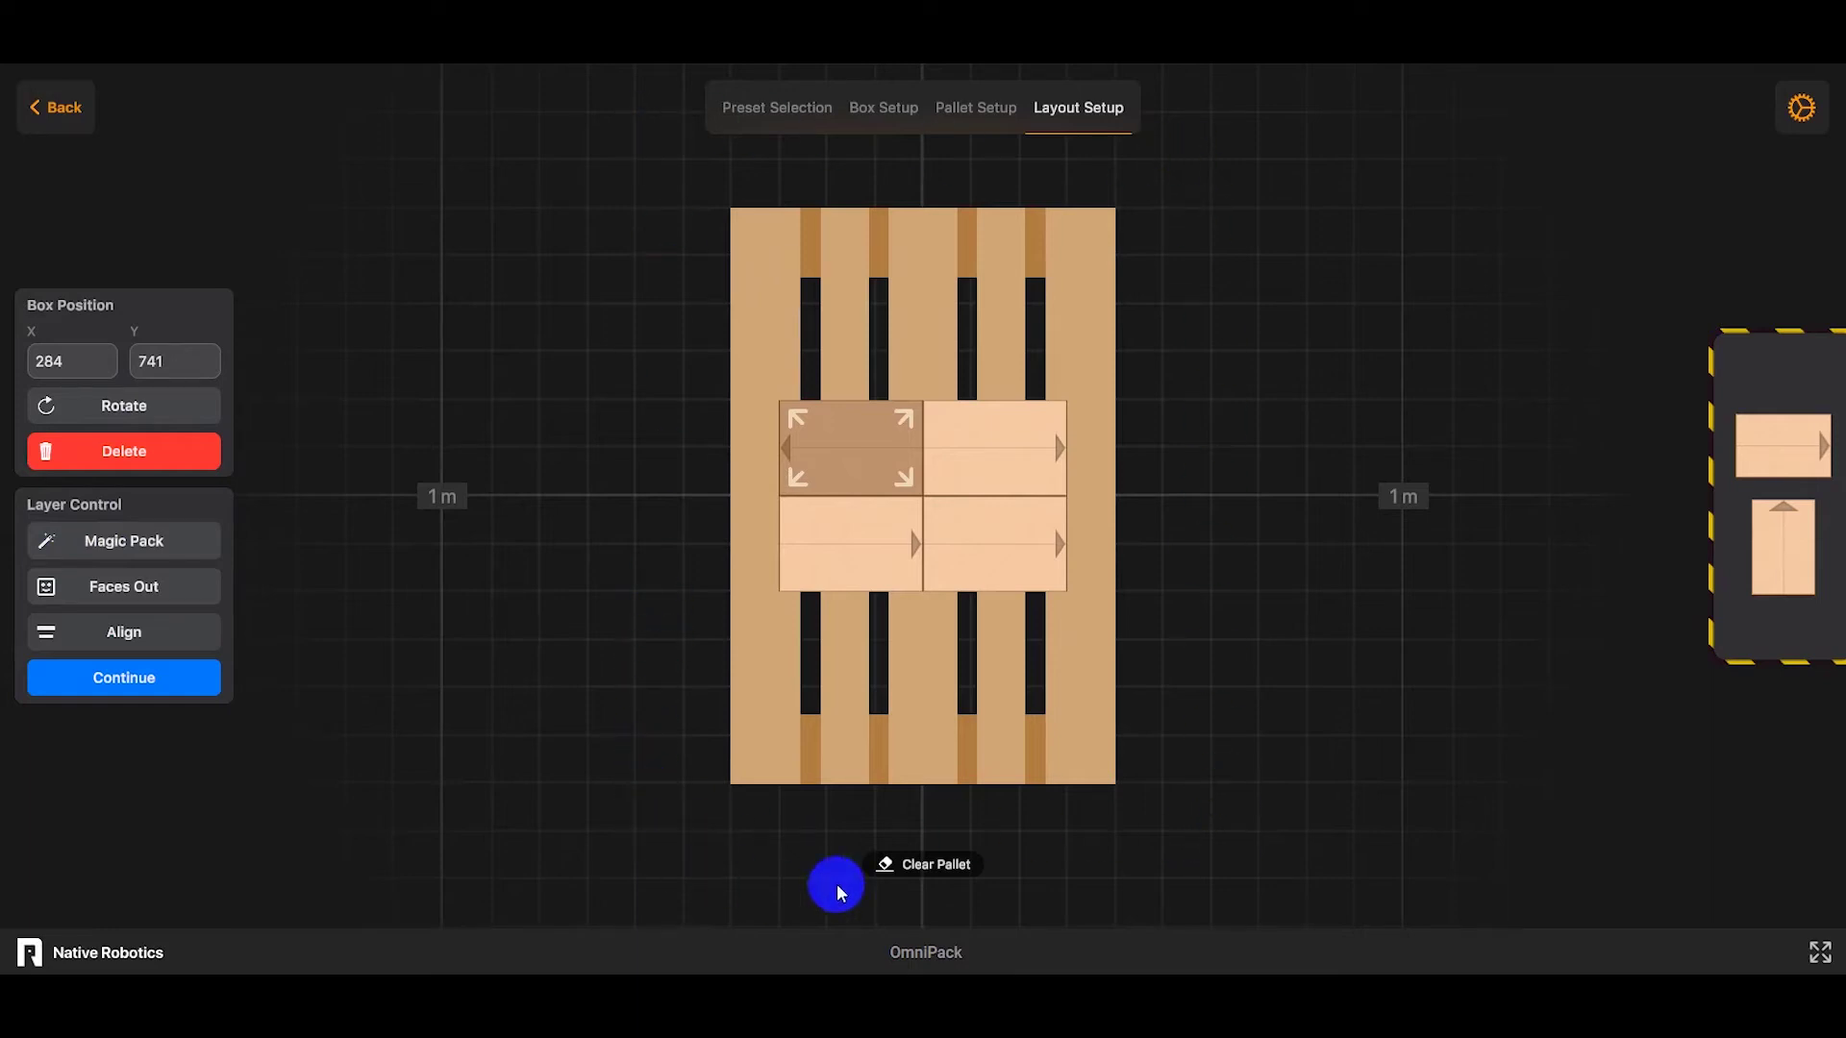
Clear the pallet and fill the layer with Magic Pack, with the box labels turned outward by Faces Out, and accept the layer
{"action": "left_click", "coordinate": [956, 866]}
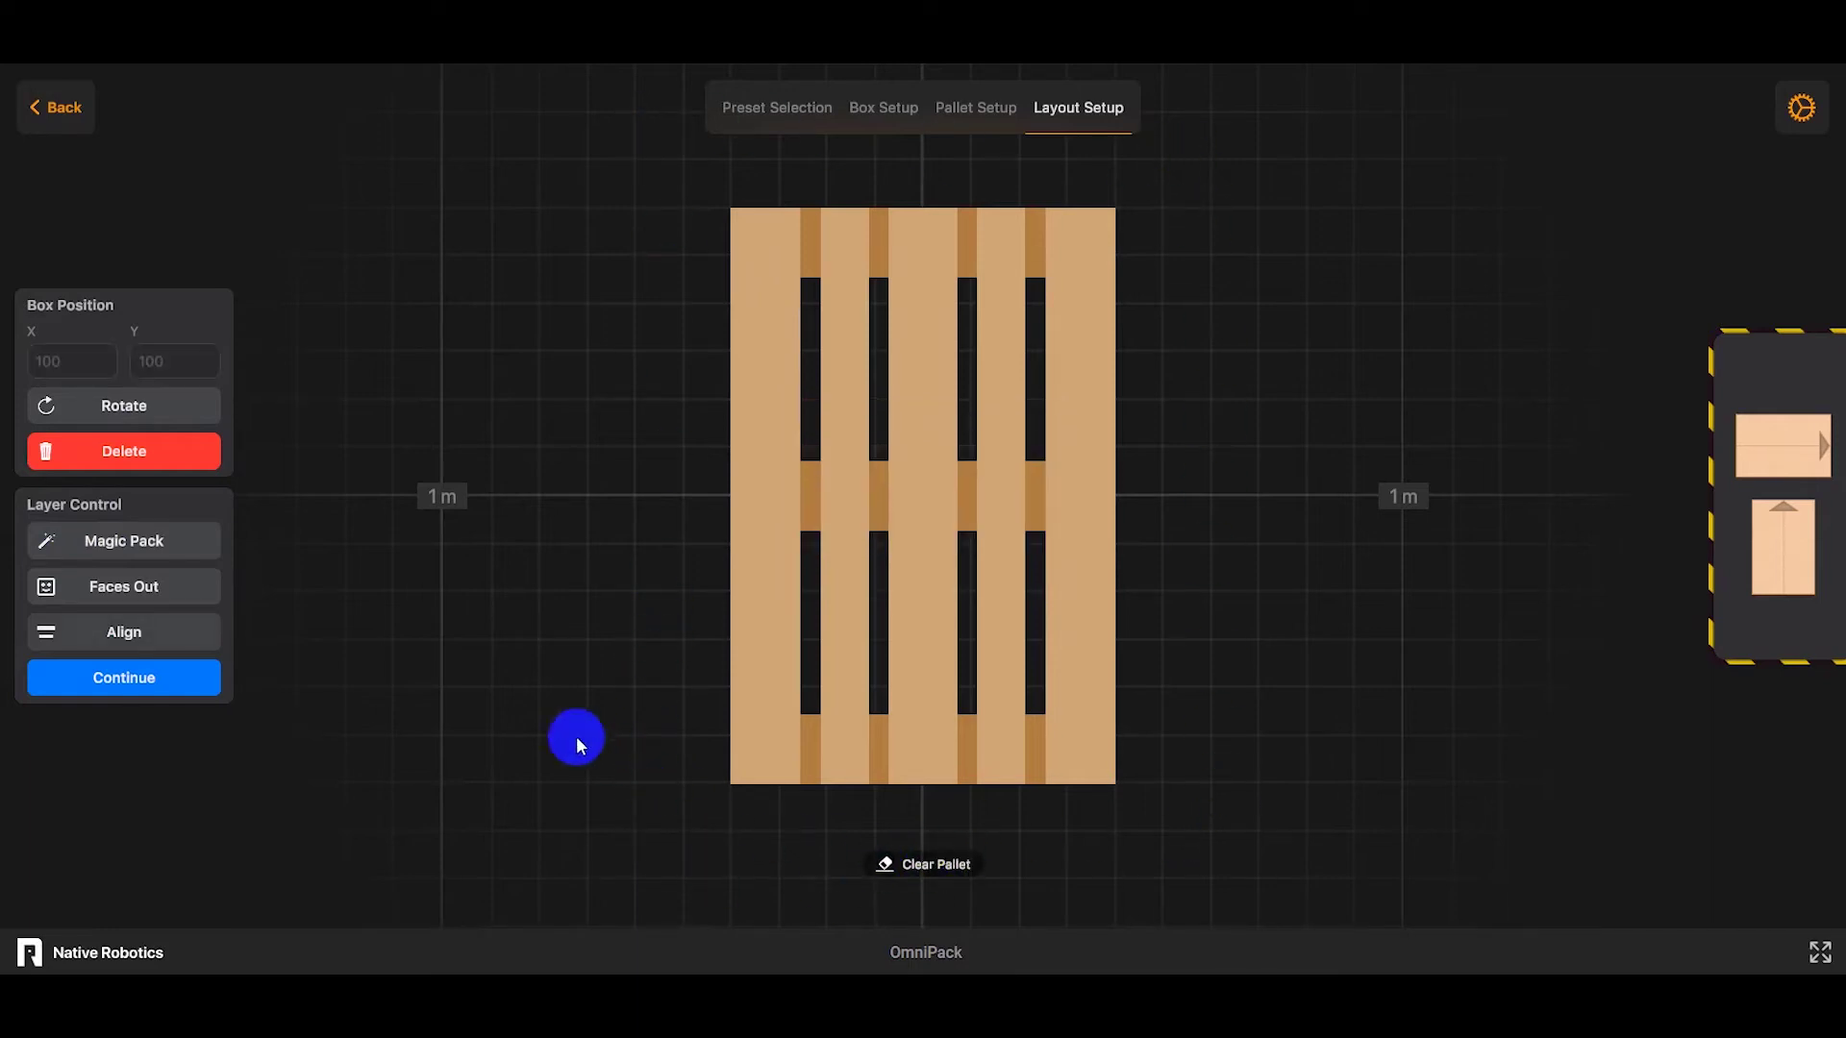
{"action": "left_click", "coordinate": [140, 543]}
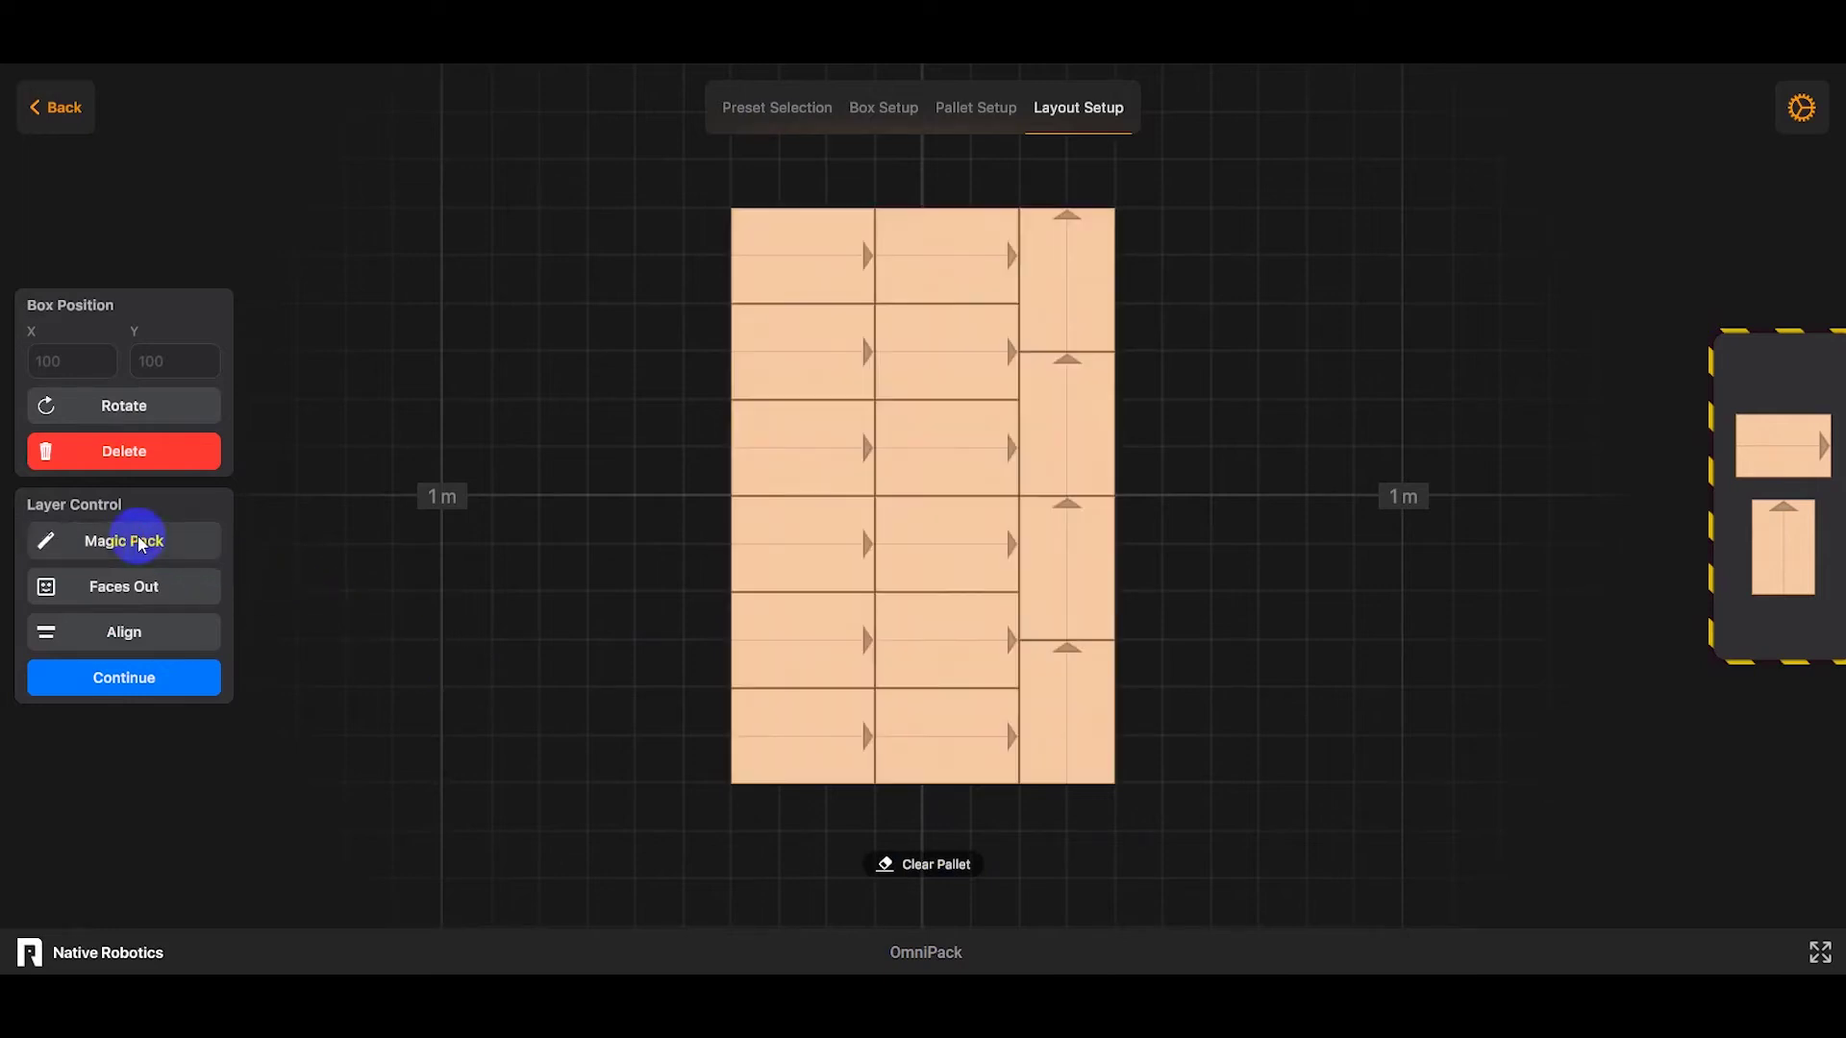
{"action": "left_click", "coordinate": [99, 595]}
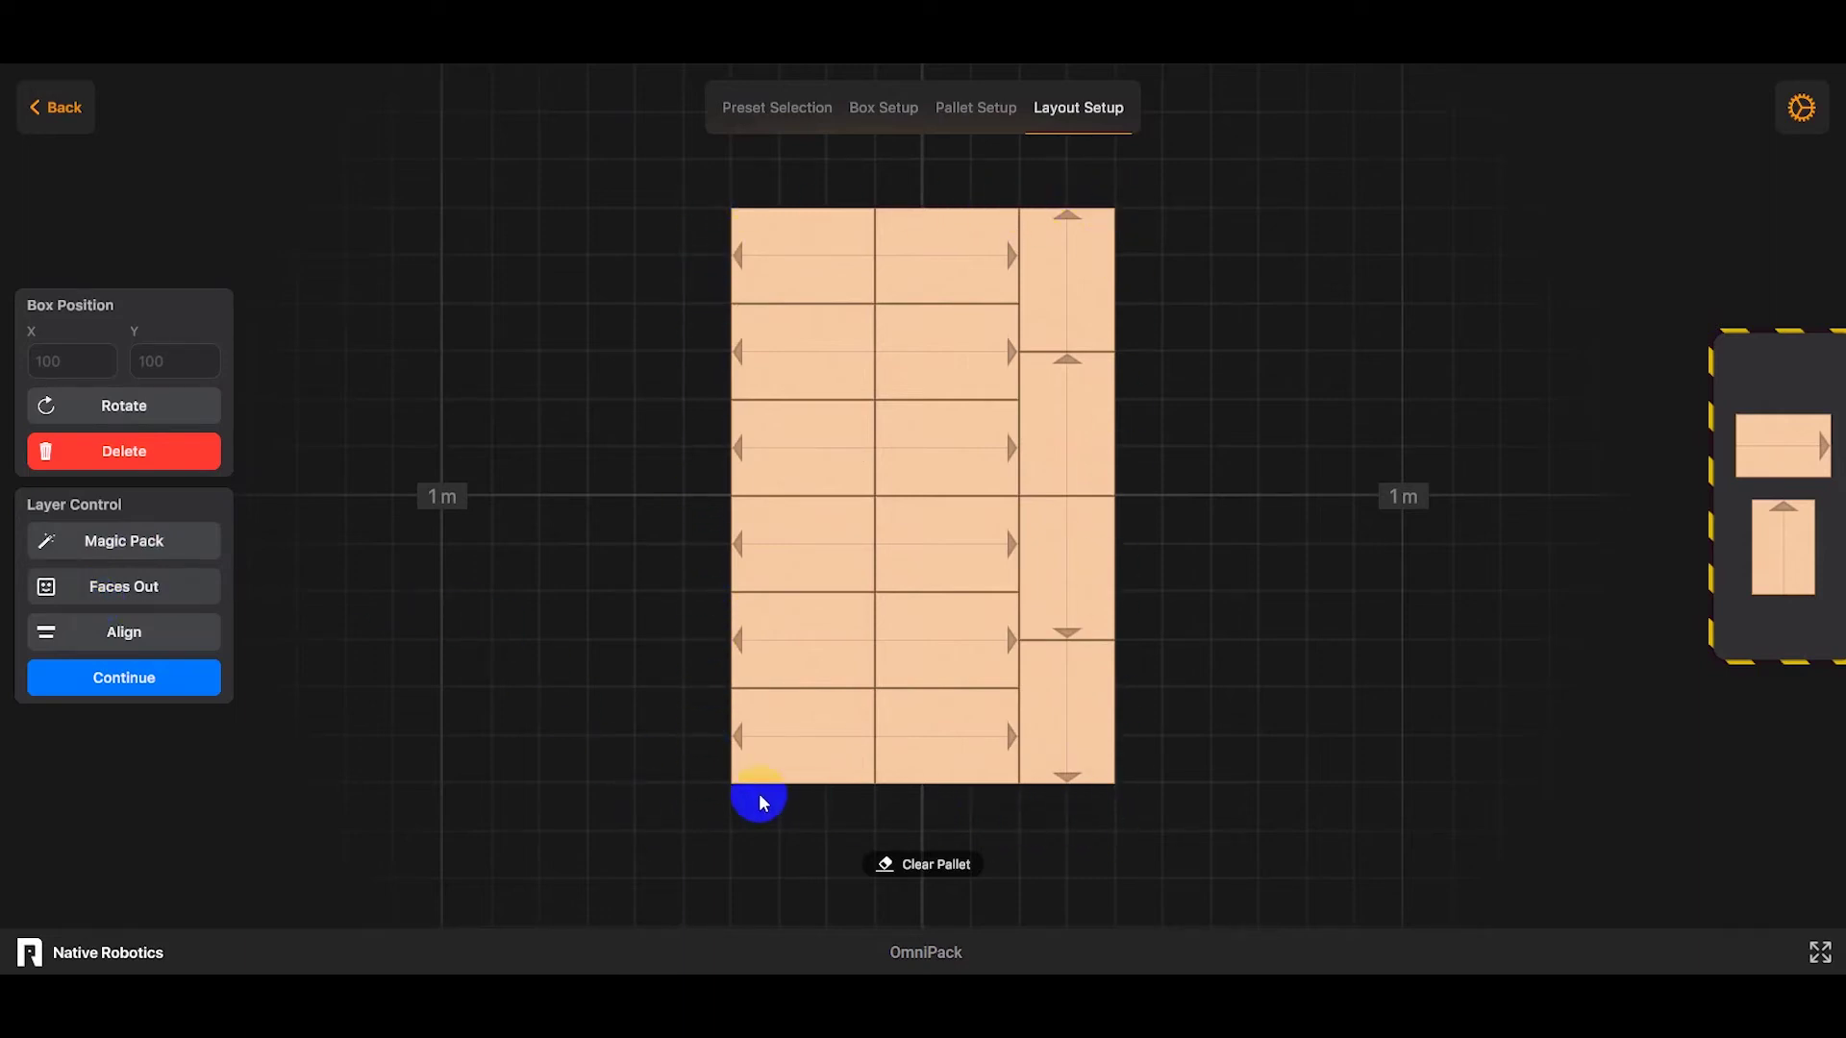
{"action": "left_click", "coordinate": [132, 678]}
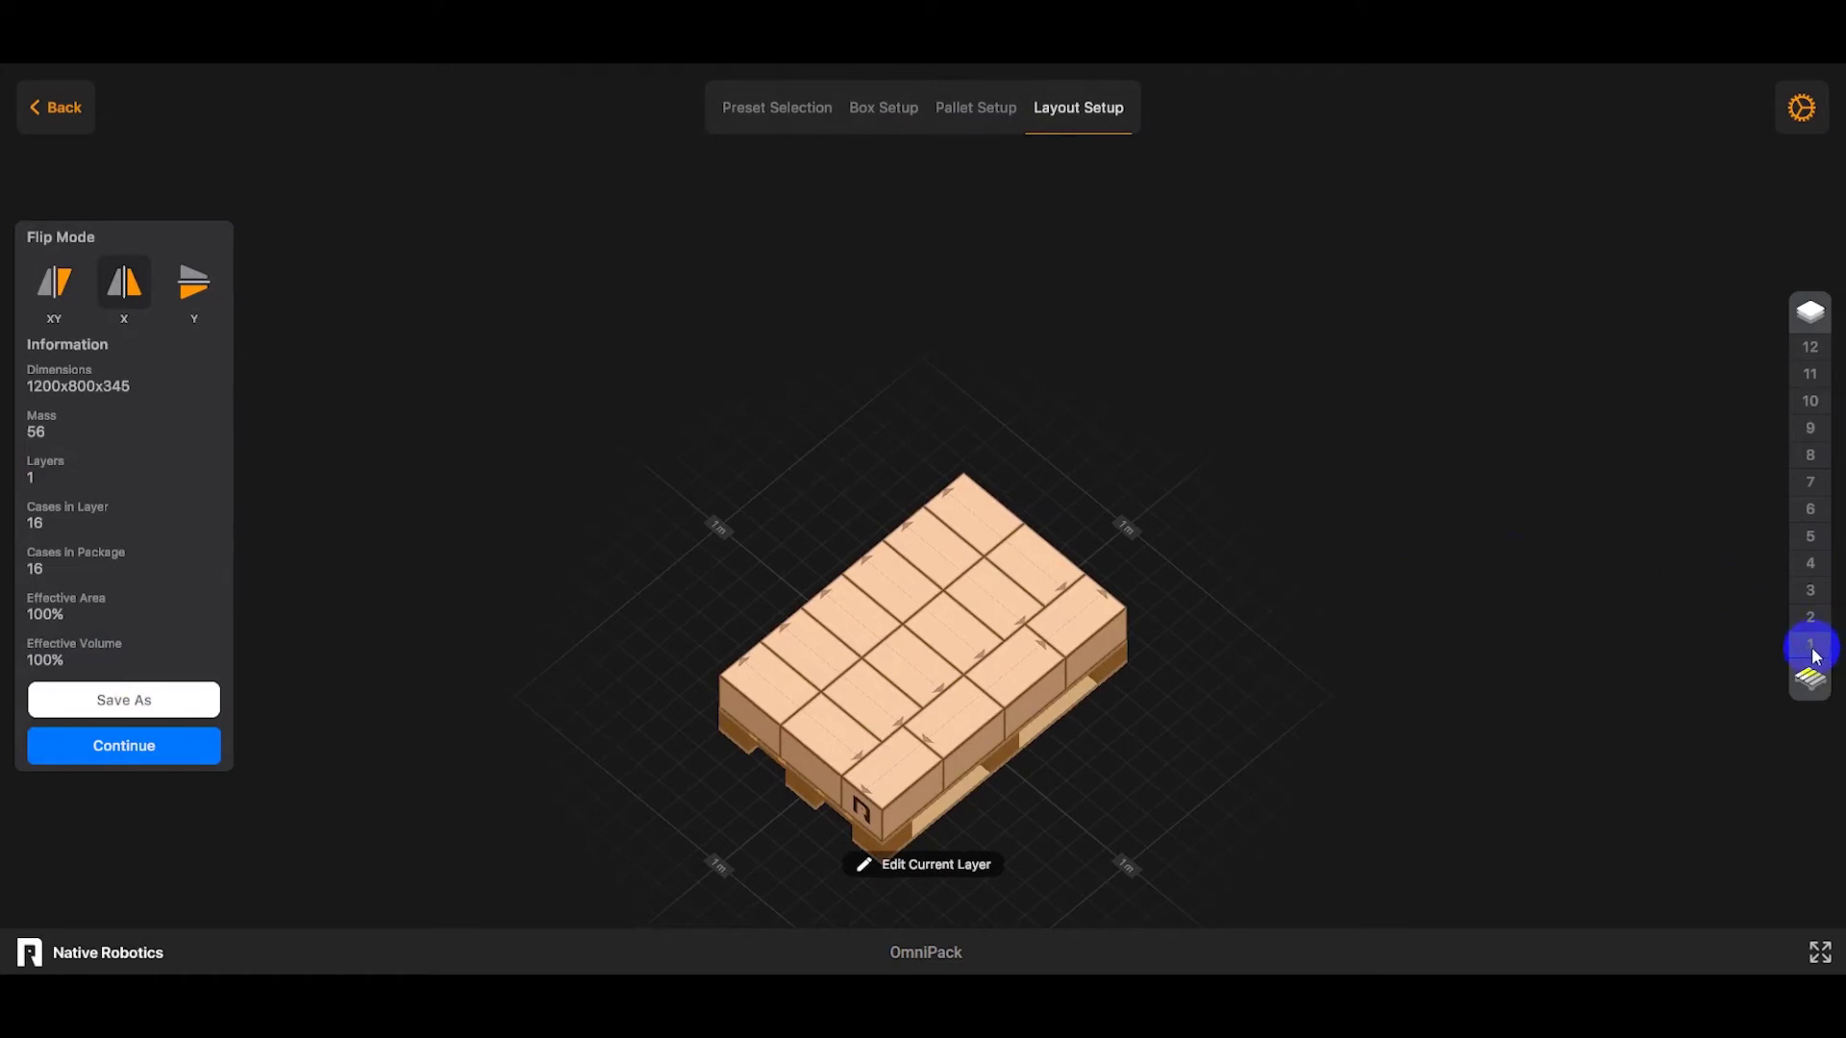
Stack the pallet to 10 layers and add slip sheets on top of layers 10, 5 and 1
{"action": "left_click_drag", "start_coordinate": [1815, 654], "coordinate": [1807, 428]}
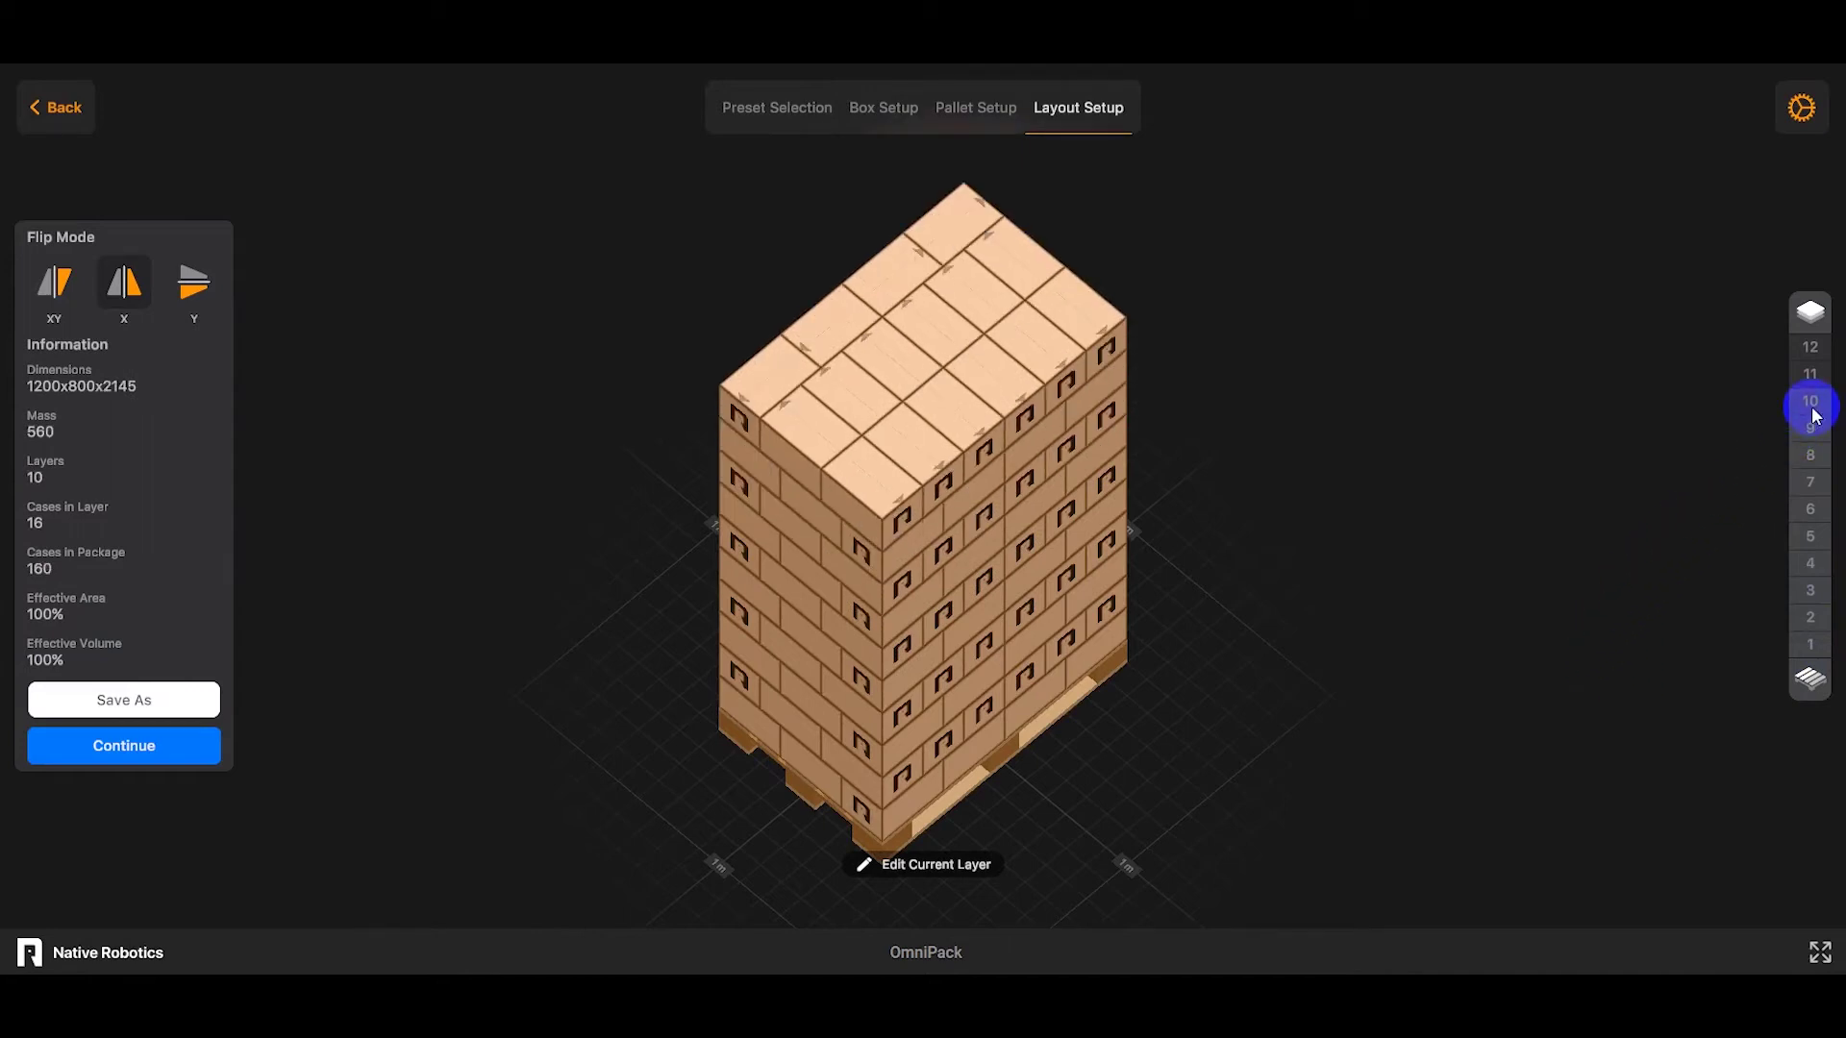
{"action": "left_click", "coordinate": [1813, 404]}
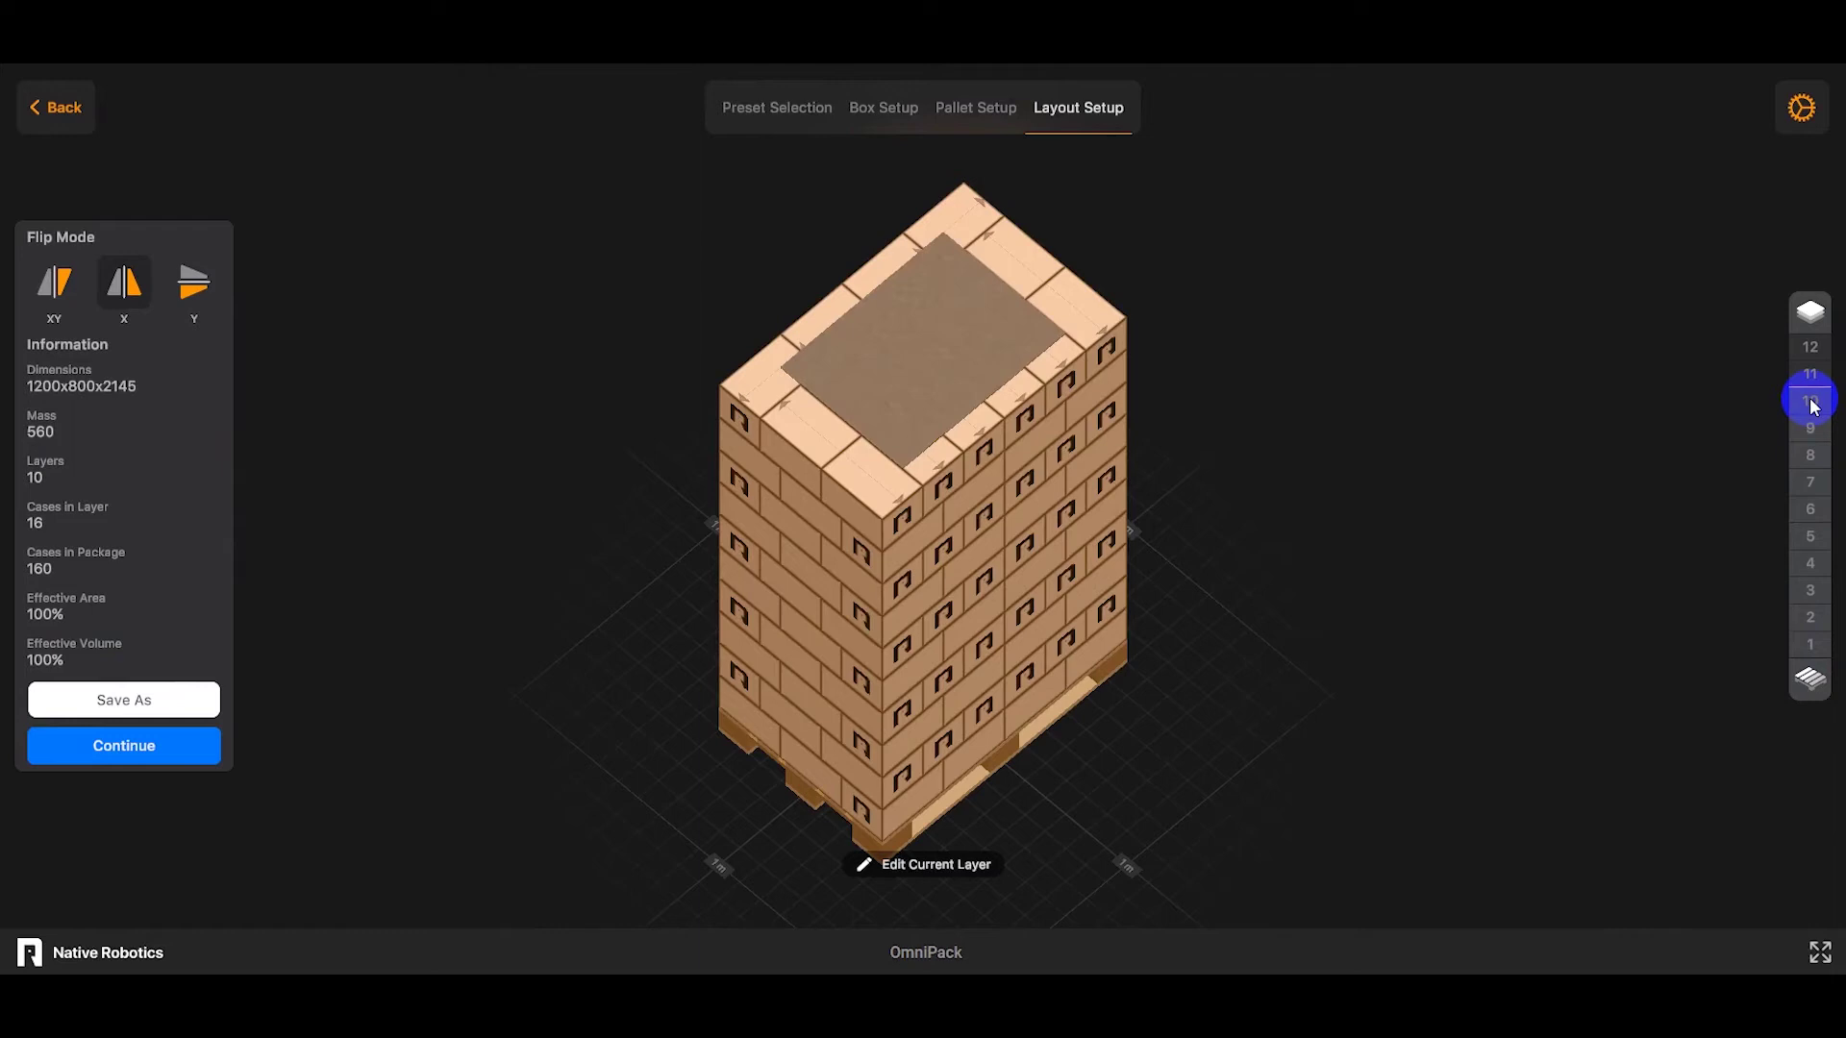
{"action": "left_click", "coordinate": [1806, 542]}
{"action": "left_click", "coordinate": [1807, 658]}
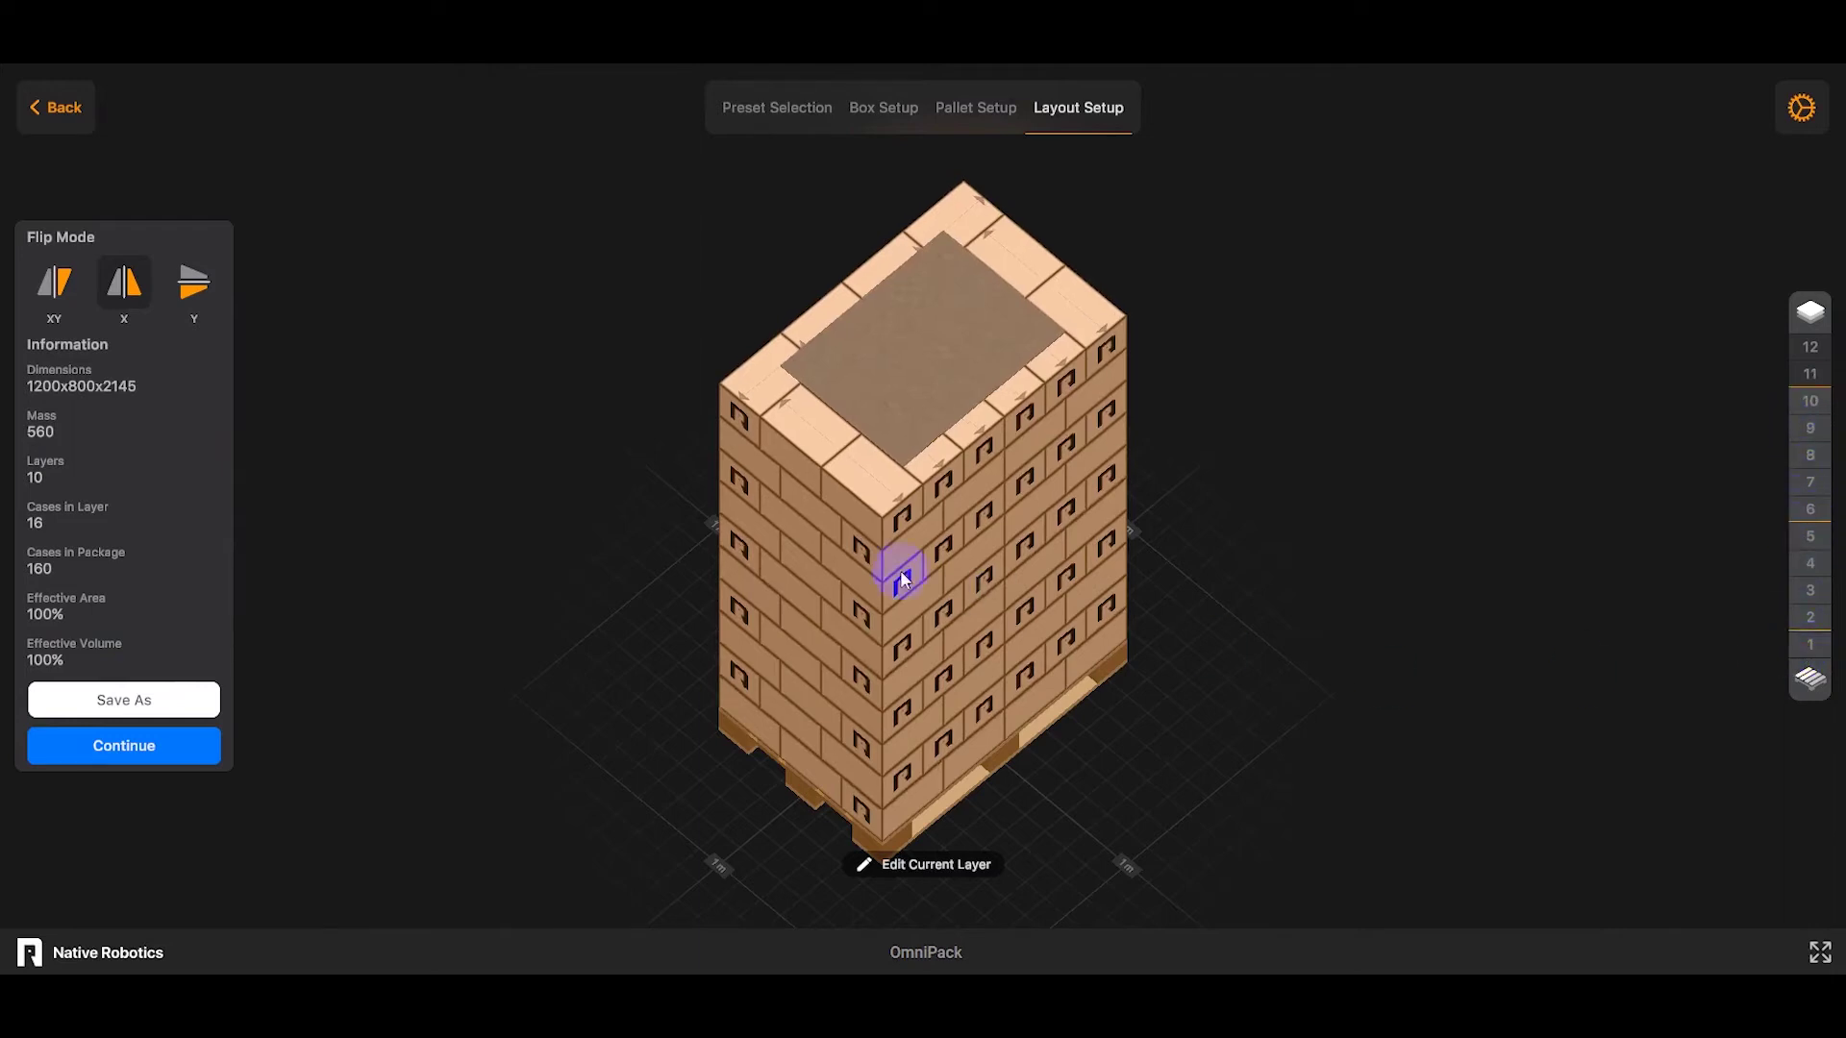
Set the layer flip mode to X and continue to the robot cell simulation
{"action": "left_click", "coordinate": [113, 306]}
{"action": "left_click", "coordinate": [182, 286]}
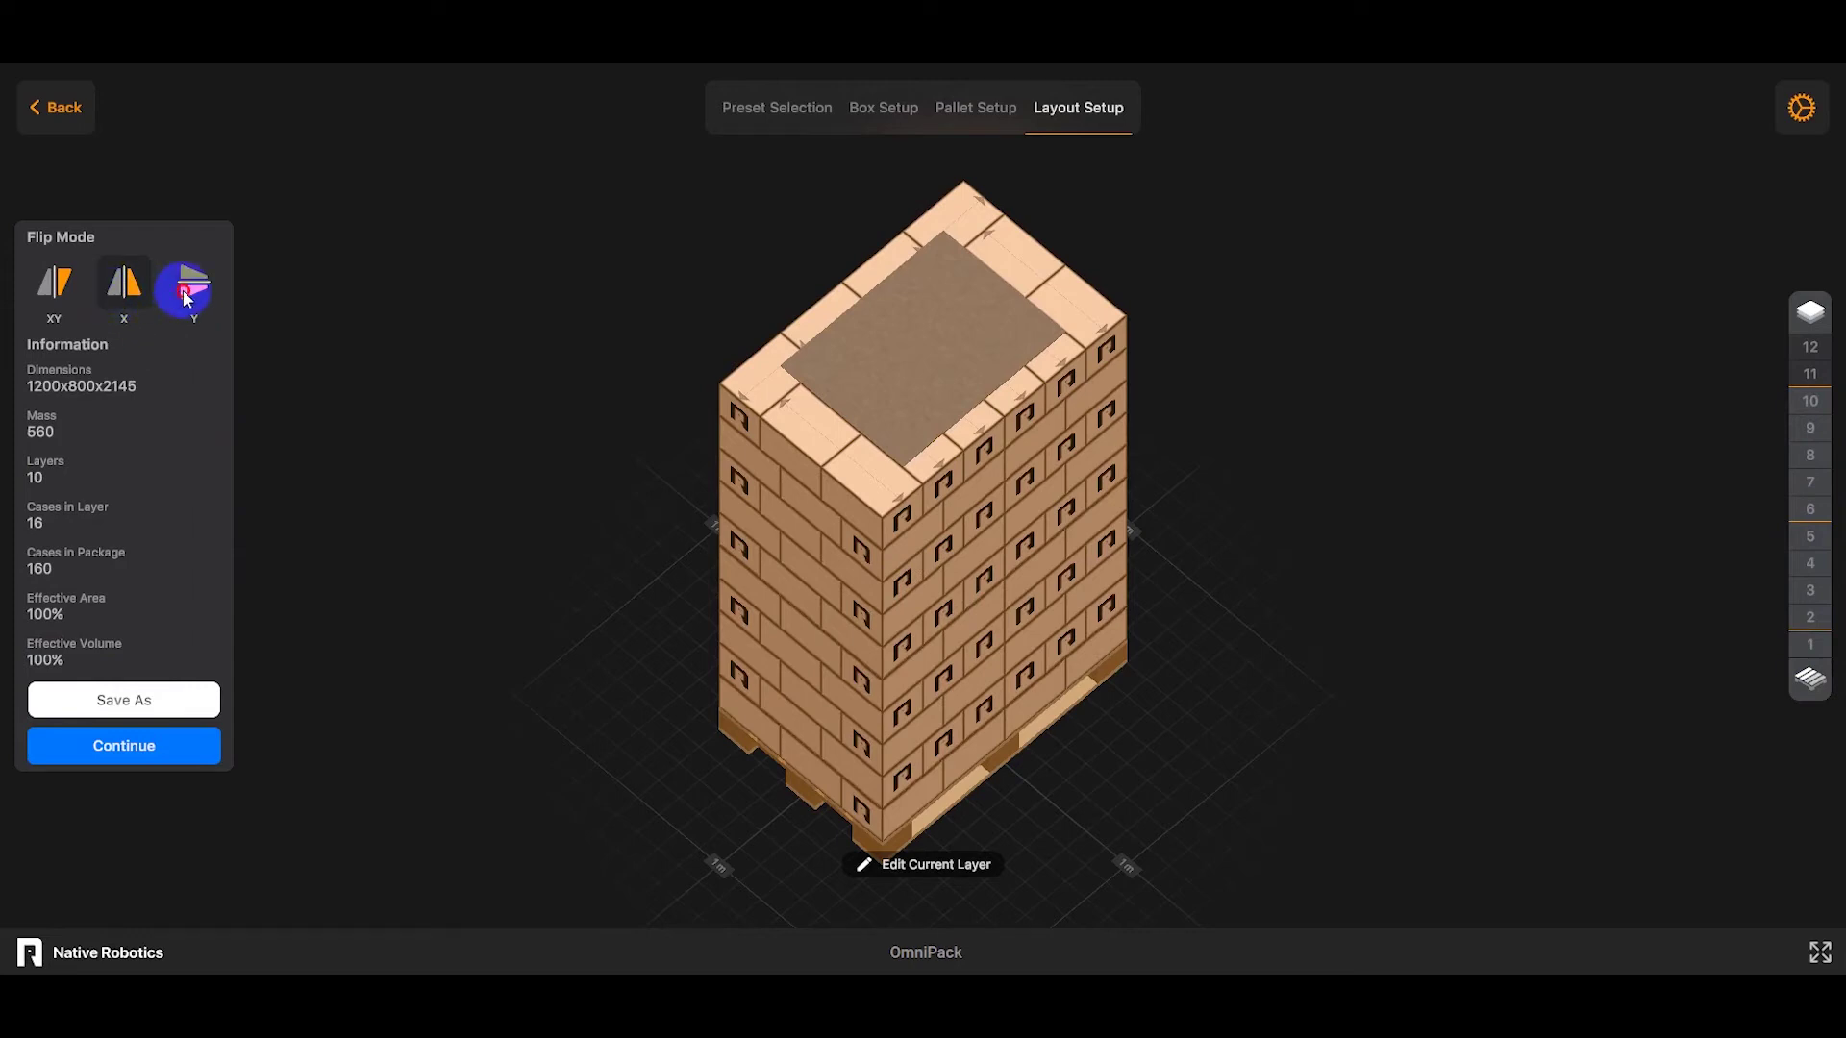
{"action": "left_click", "coordinate": [123, 287]}
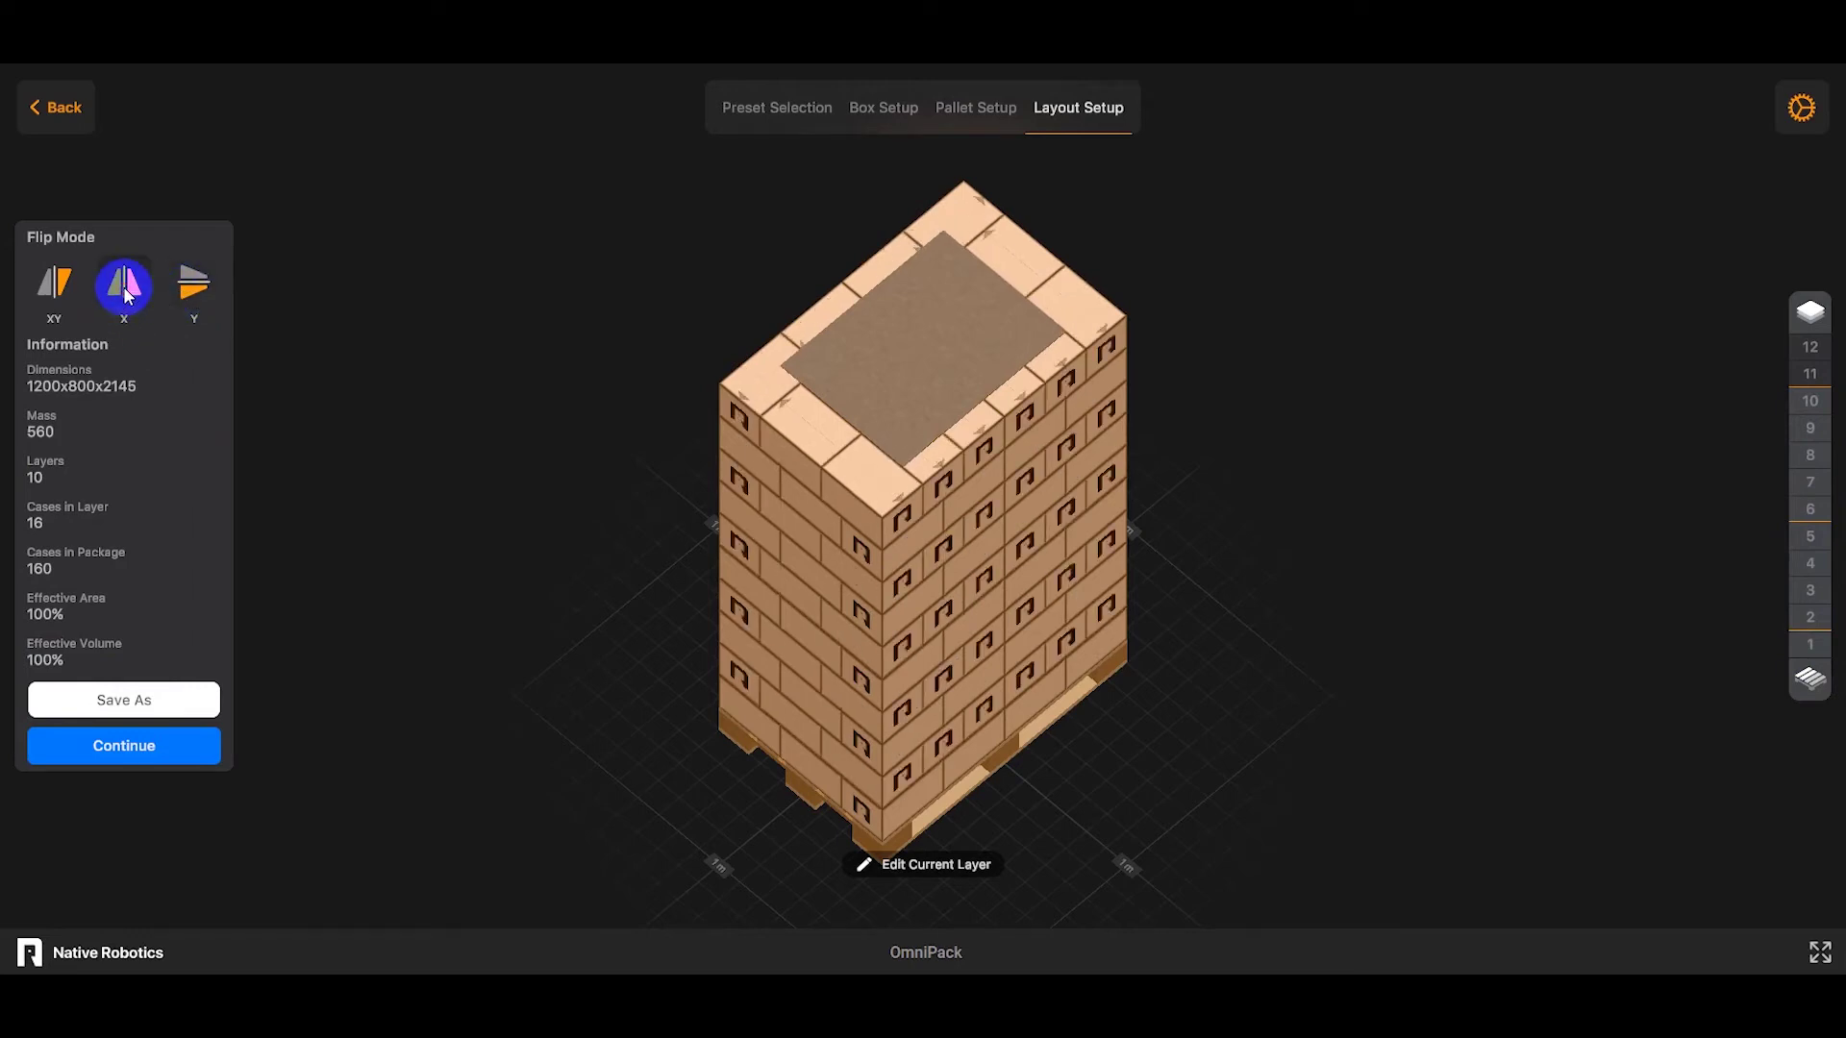
{"action": "left_click", "coordinate": [141, 756]}
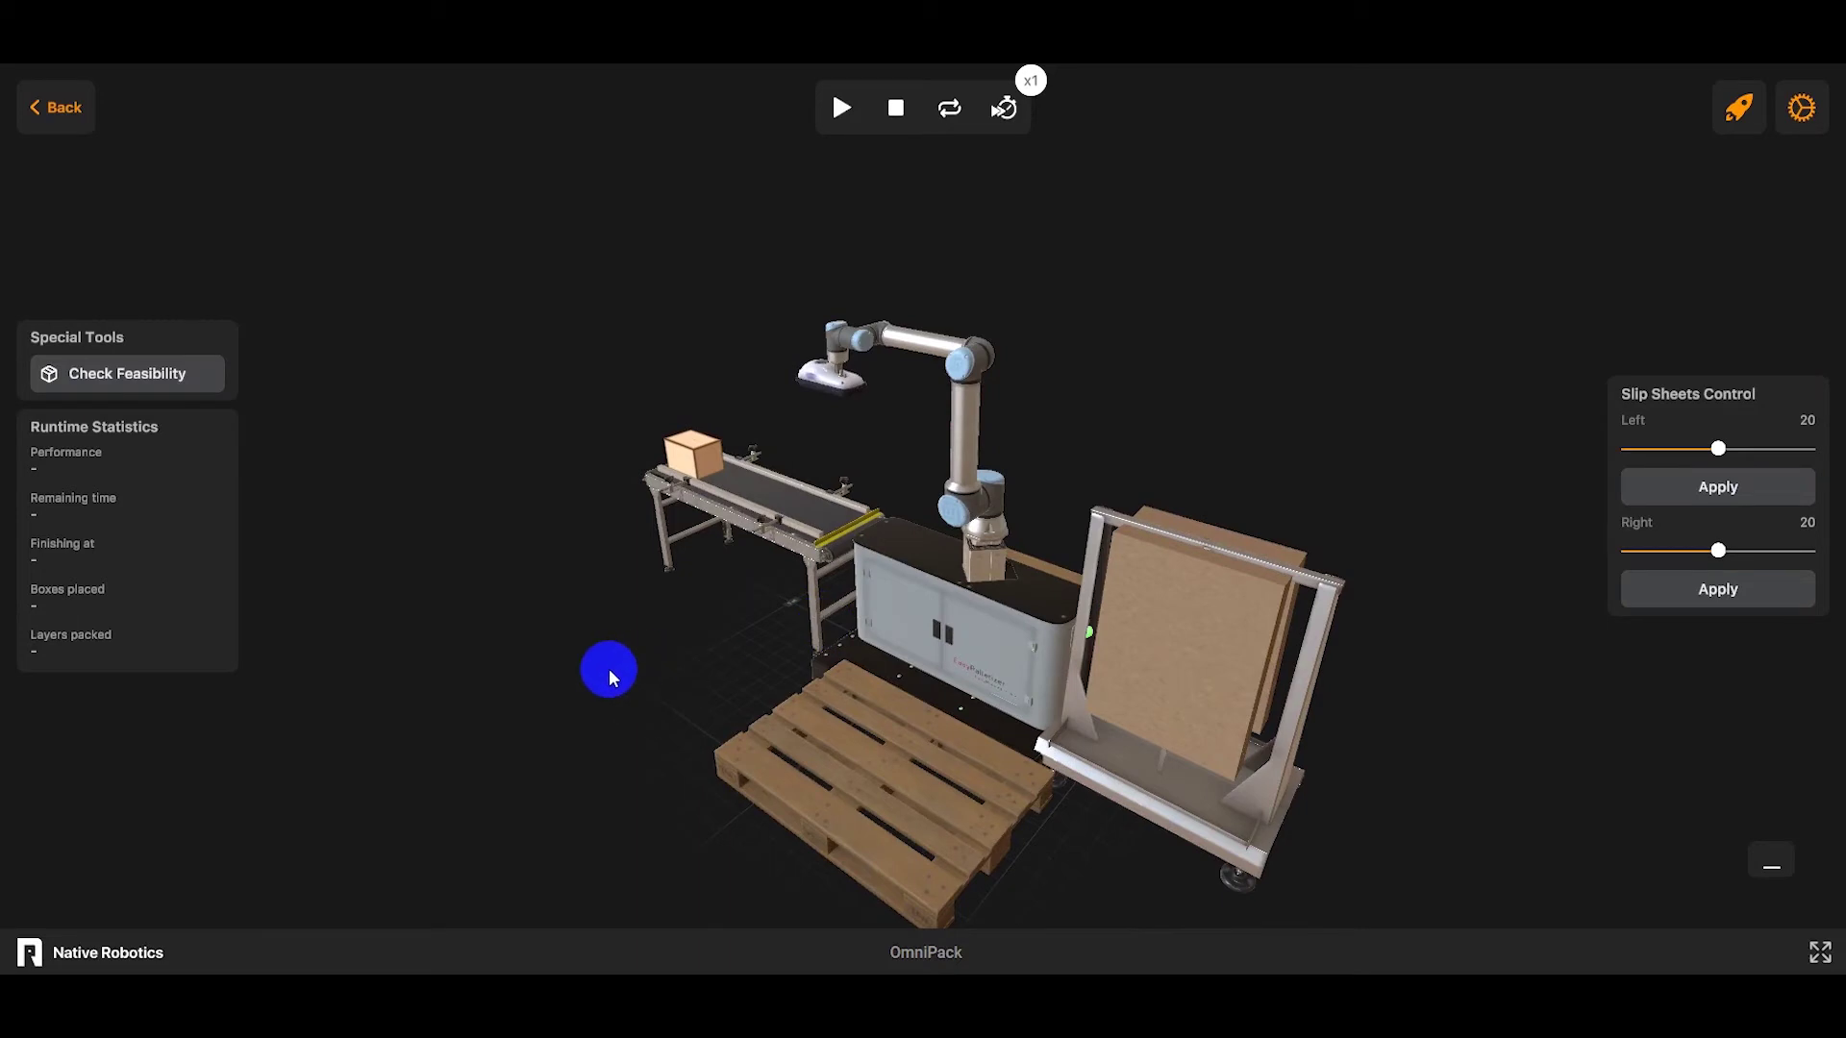
Look through the gripper models for the robot arm and fit the VG-10 gripper
{"action": "left_click_drag", "start_coordinate": [597, 651], "coordinate": [1286, 639]}
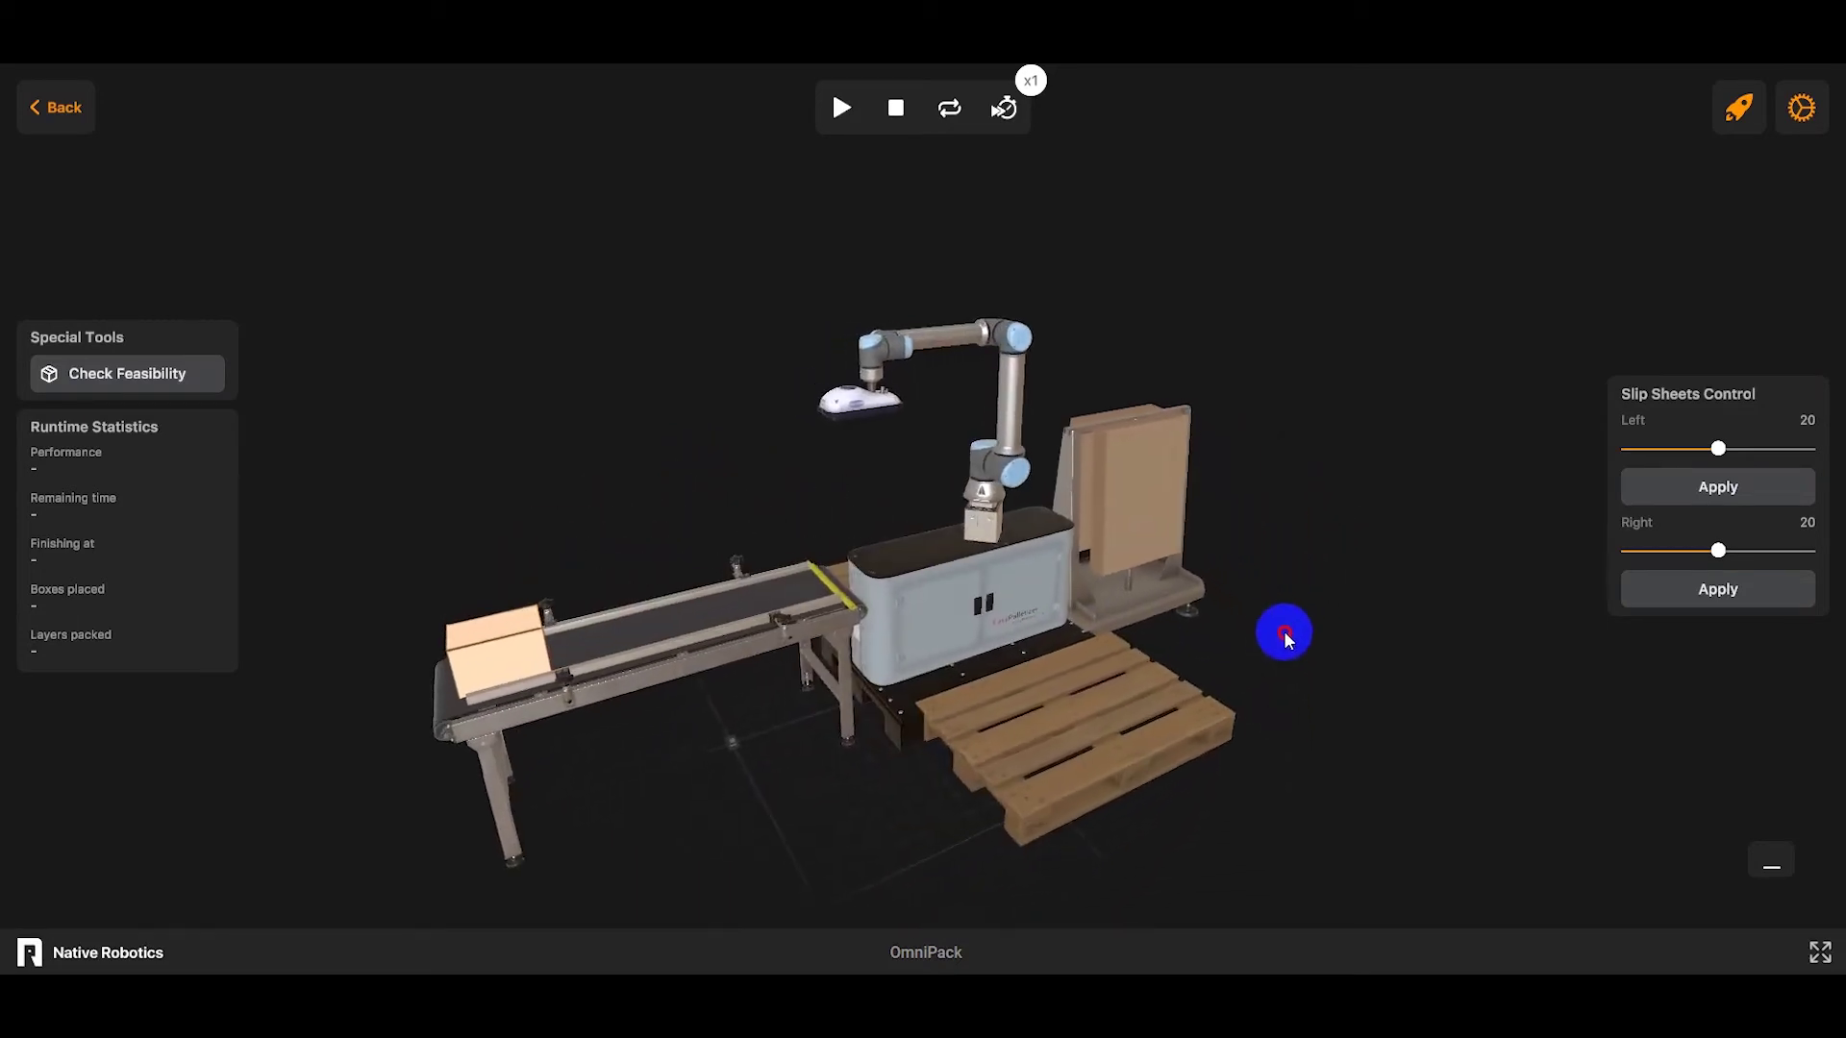
{"action": "left_click", "coordinate": [944, 431]}
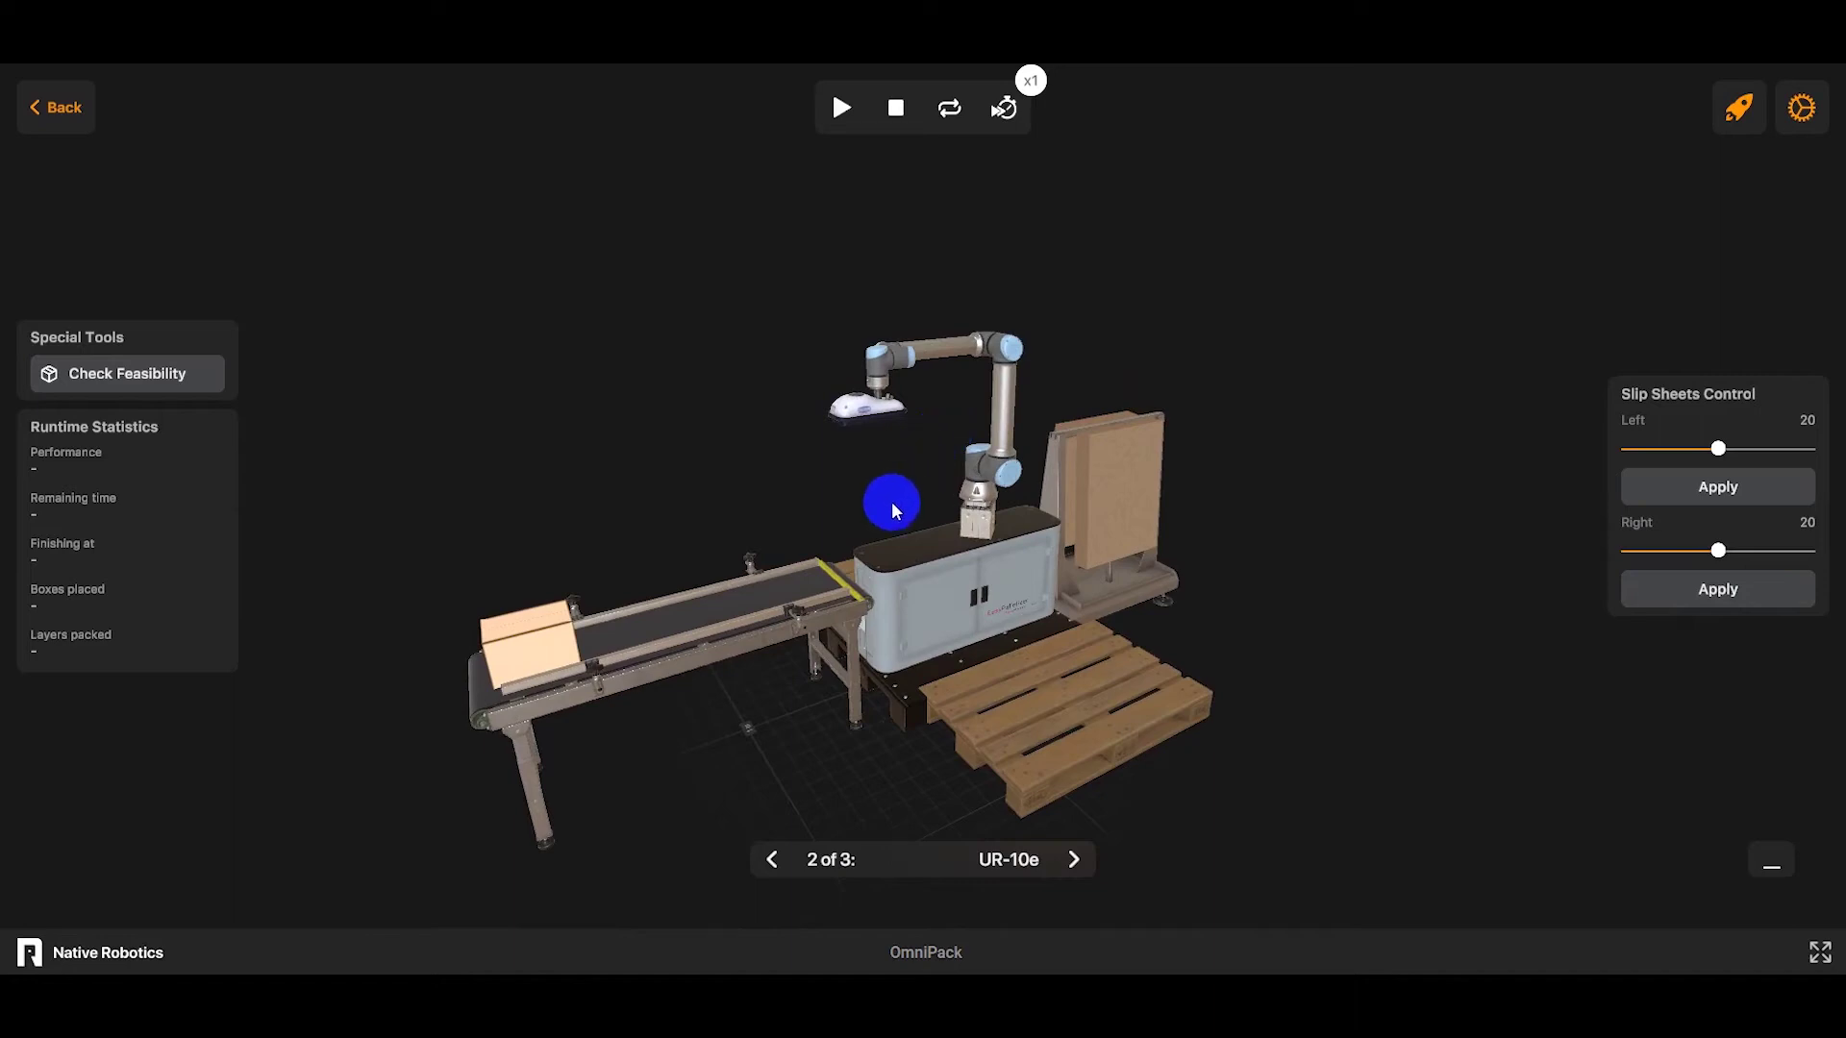
{"action": "left_click", "coordinate": [880, 386]}
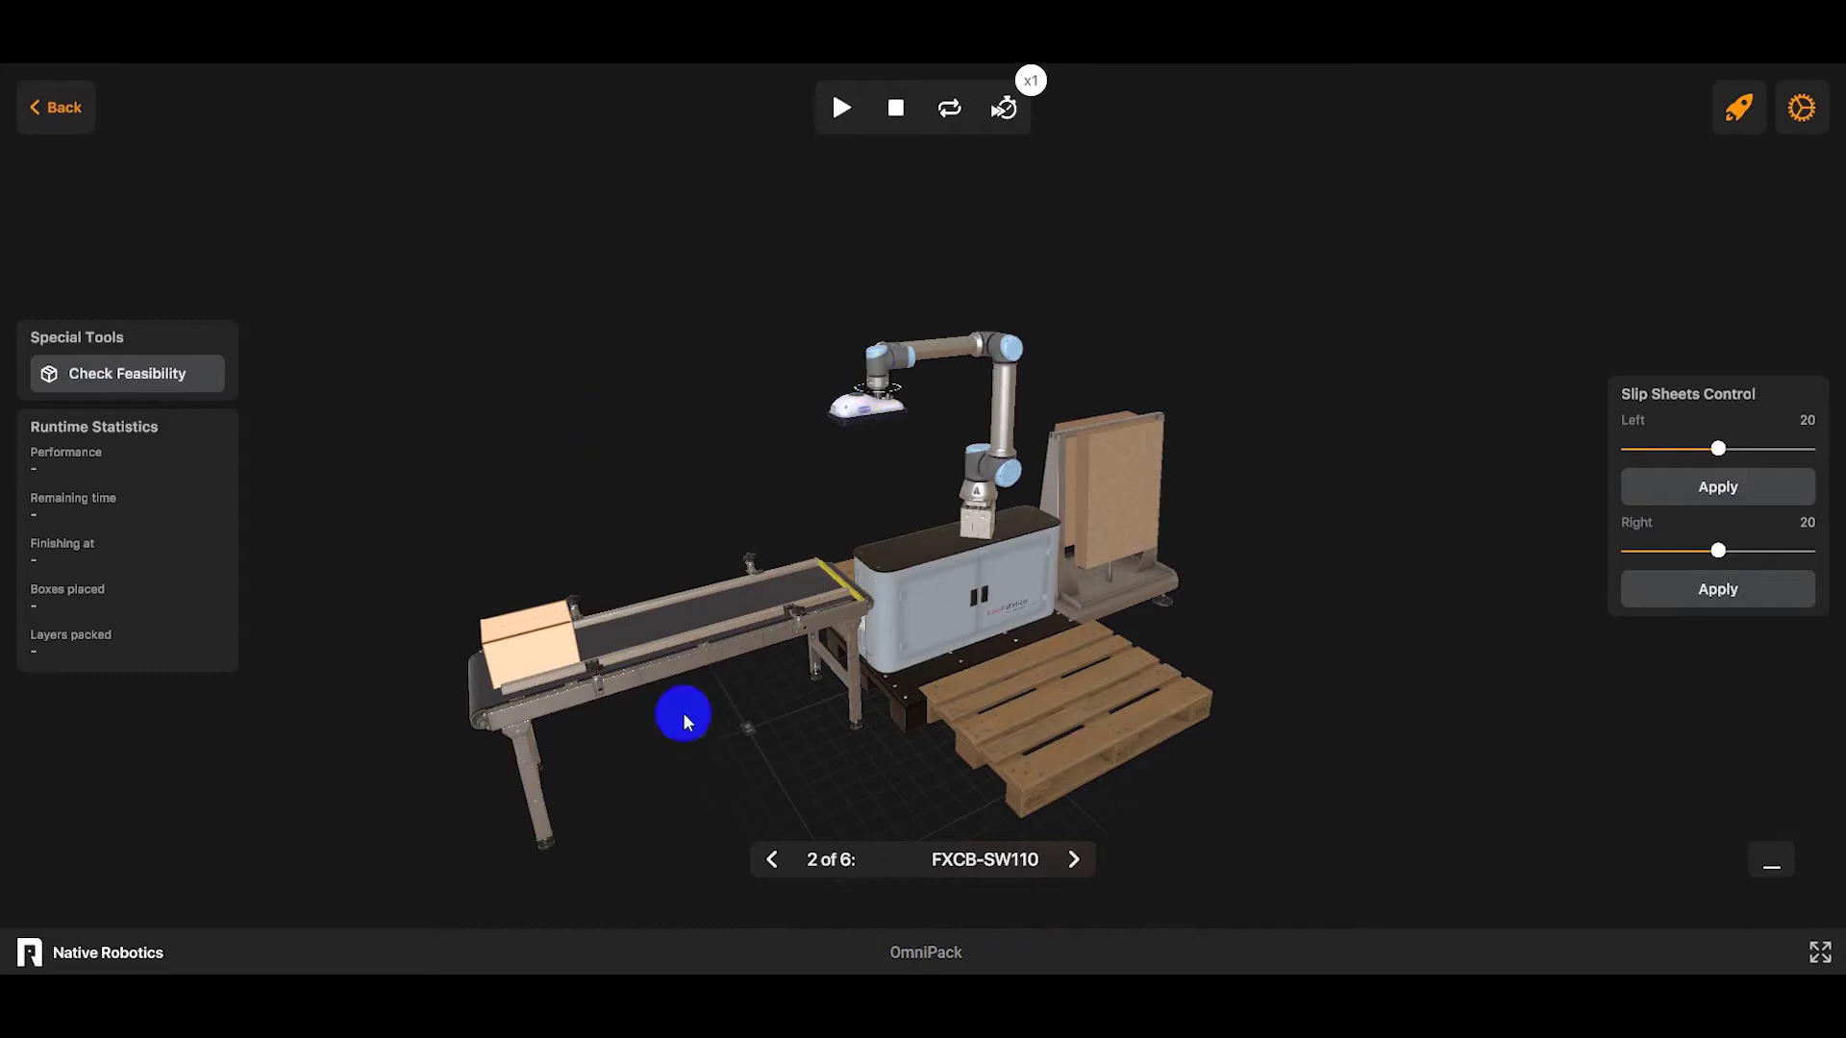
{"action": "left_click", "coordinate": [1079, 860]}
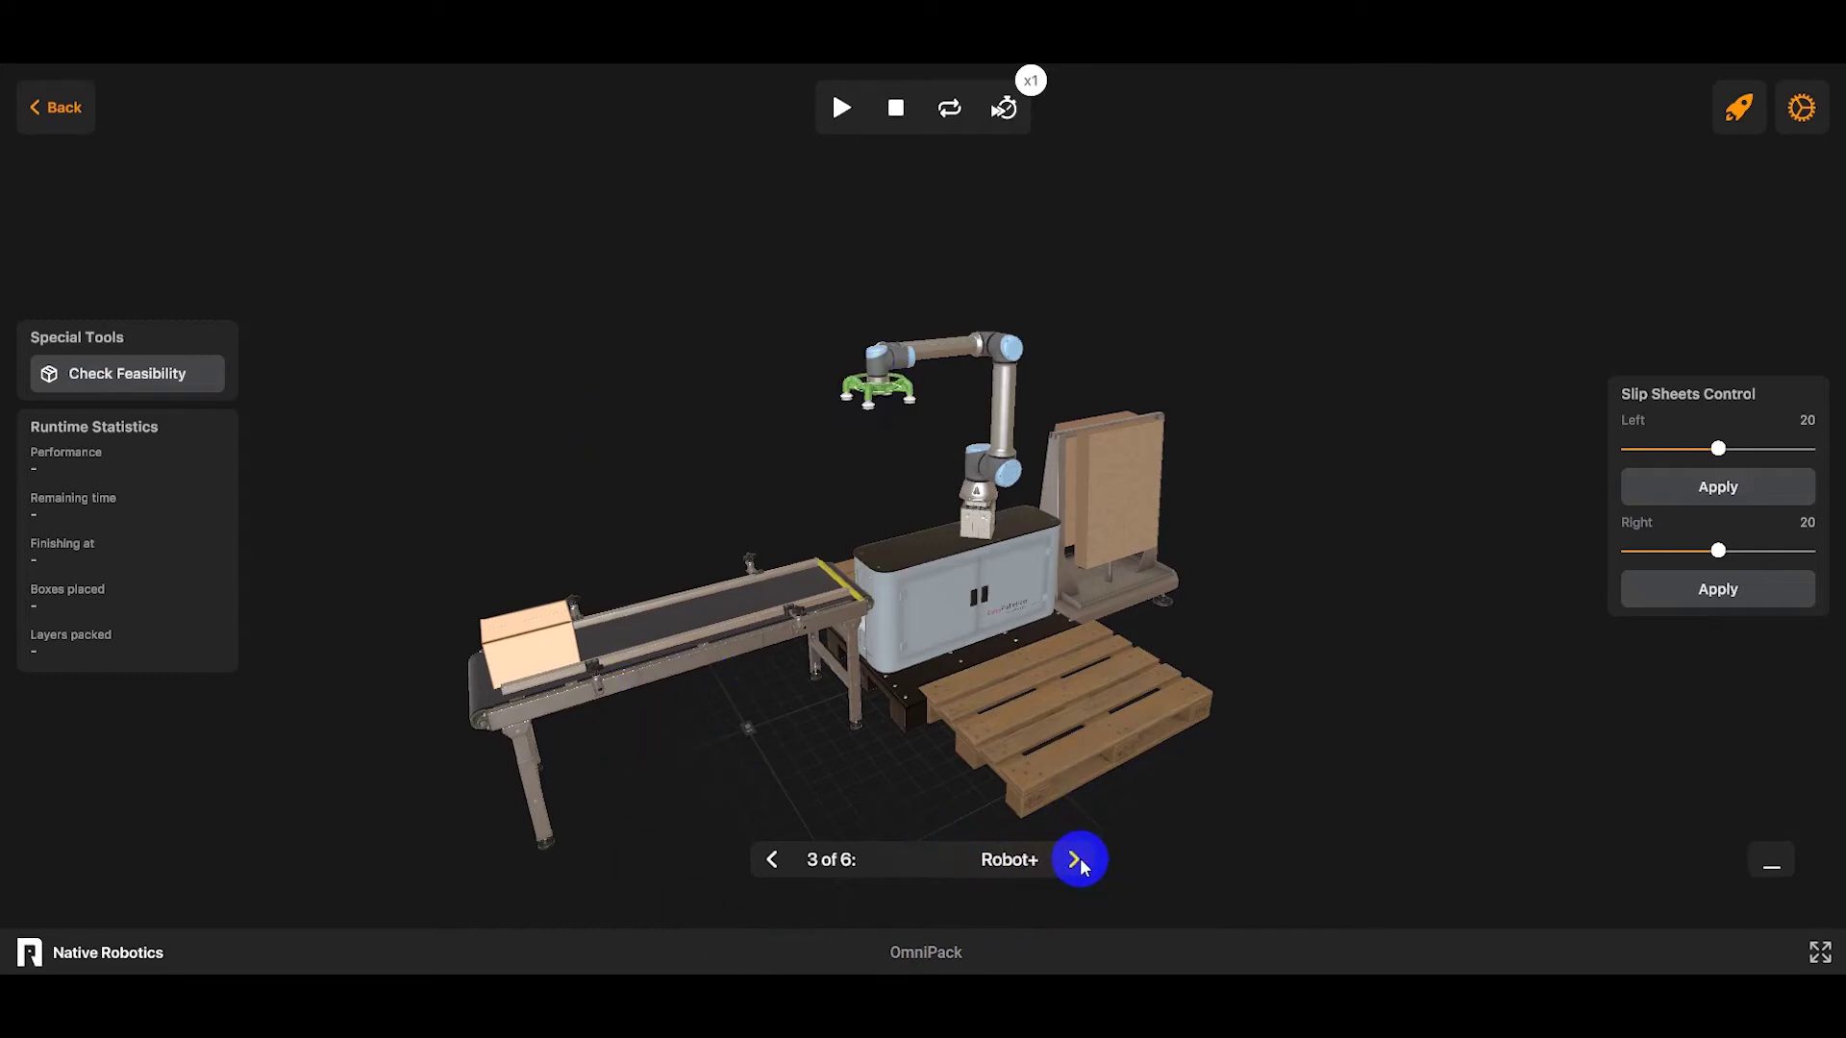
{"action": "left_click", "coordinate": [769, 860]}
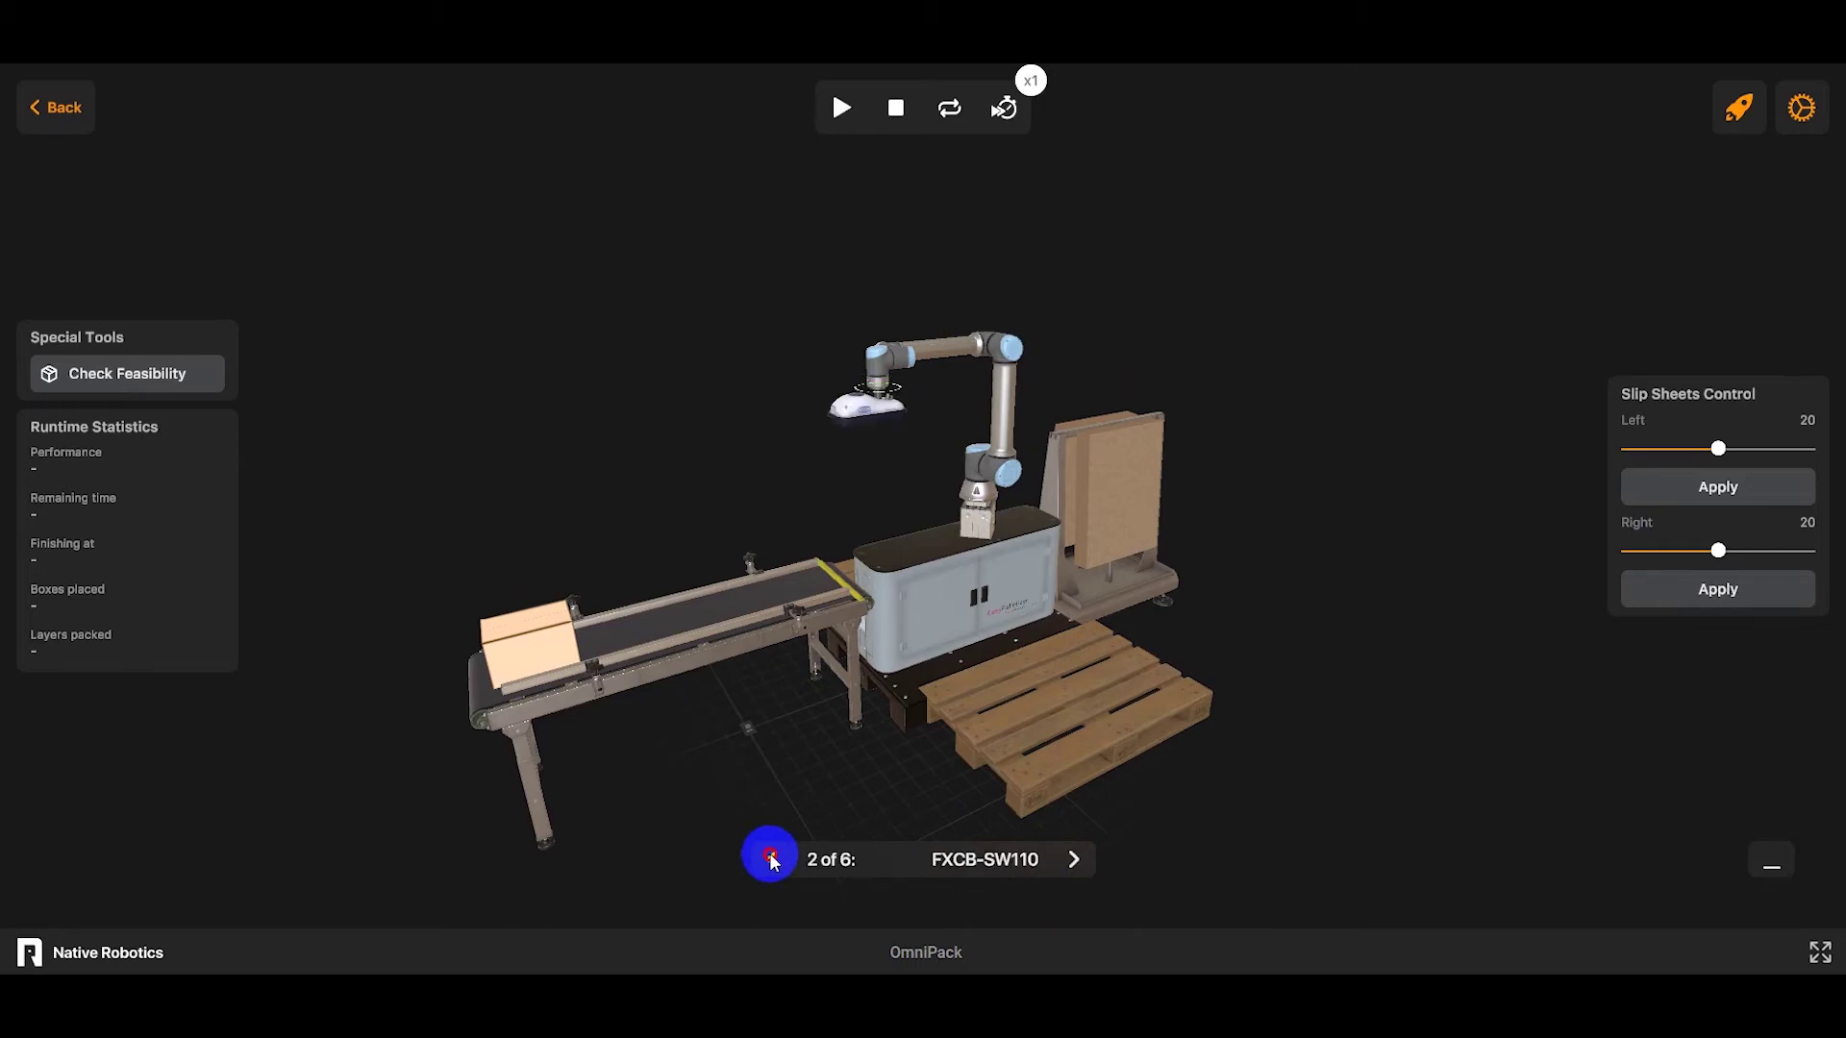
{"action": "left_click", "coordinate": [772, 860]}
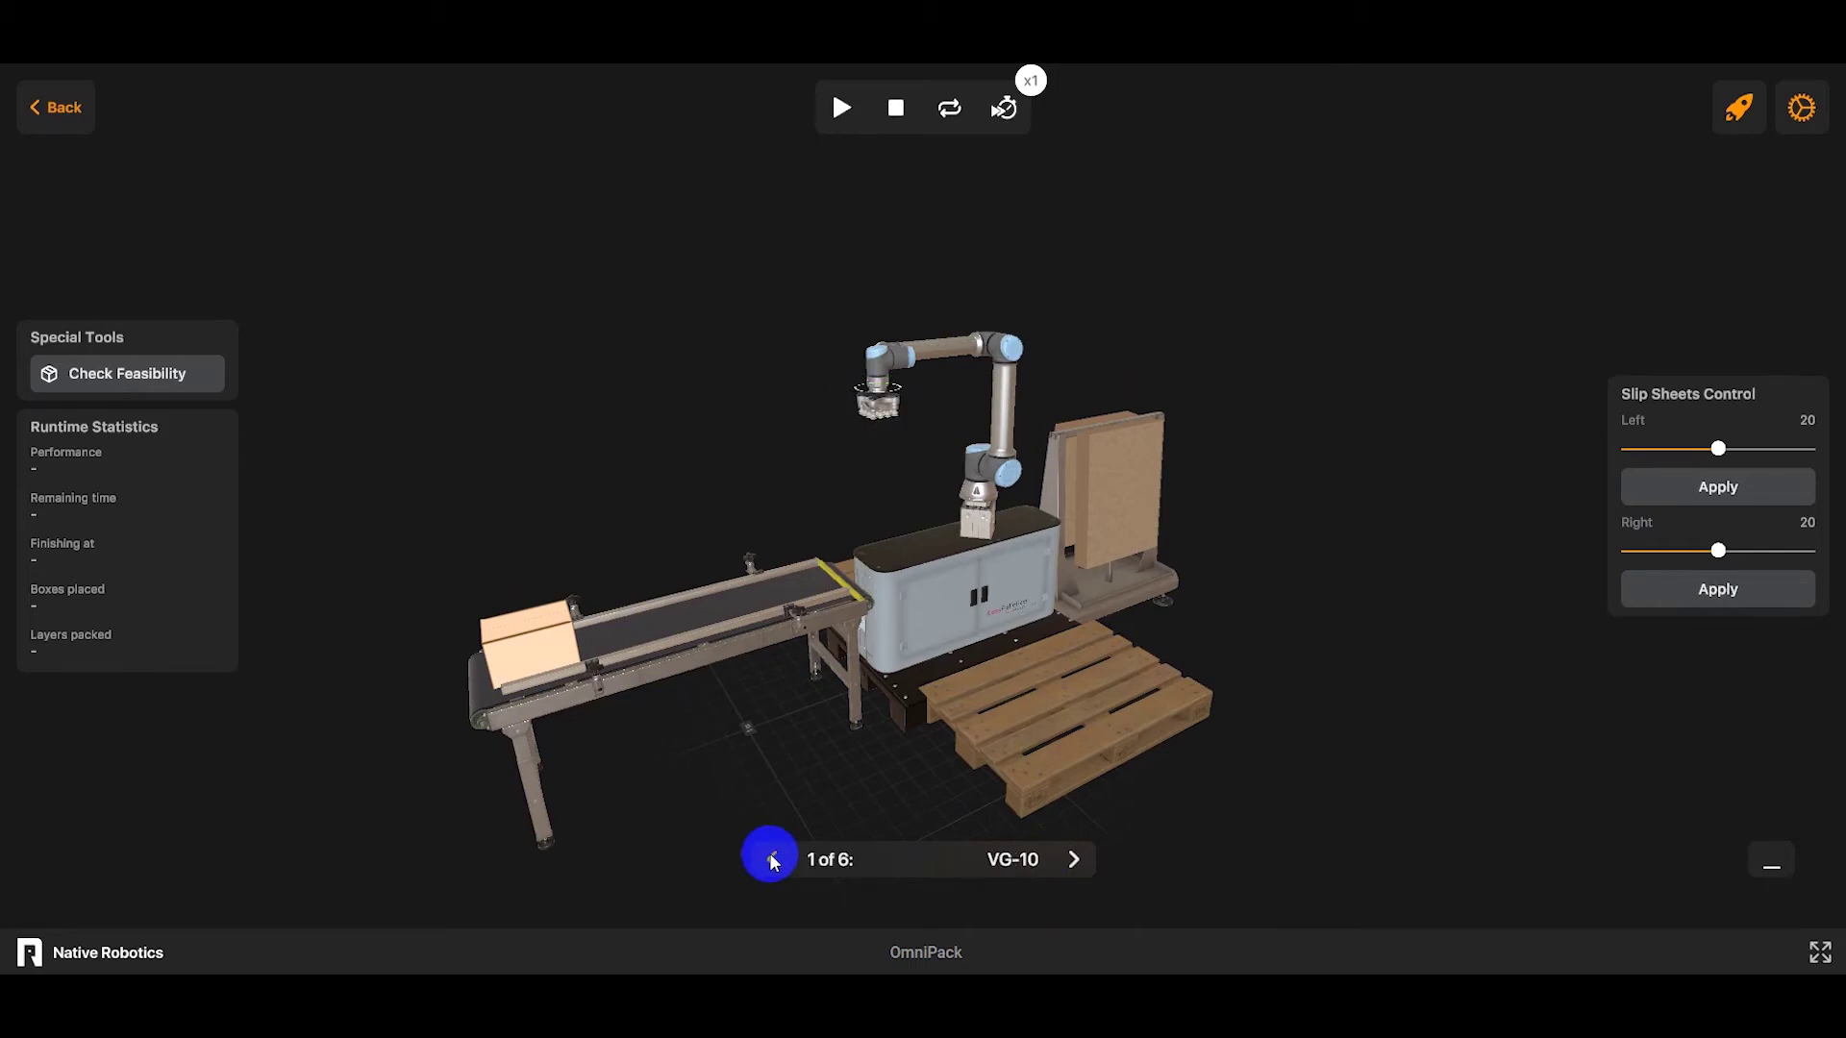
Try the UR-10 and UR-16e robot arms in the cell and return to the UR-10e
{"action": "left_click", "coordinate": [977, 498]}
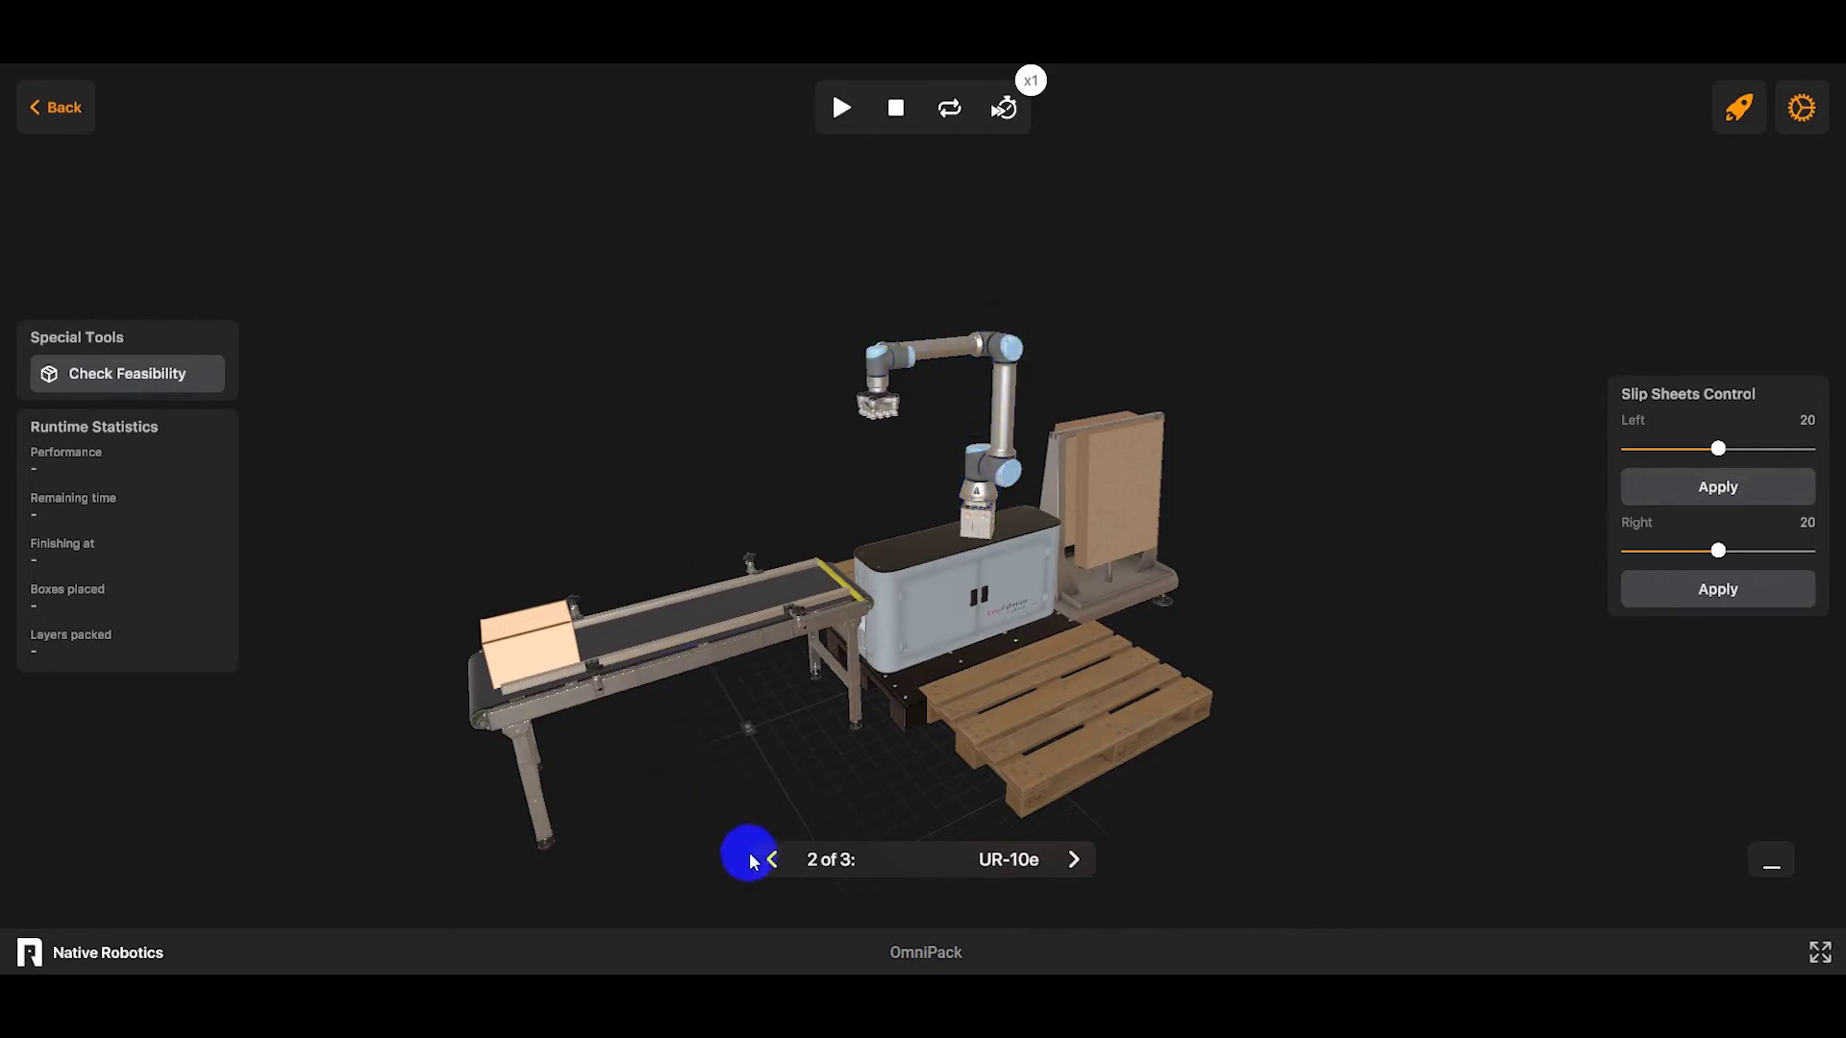
{"action": "left_click", "coordinate": [771, 863]}
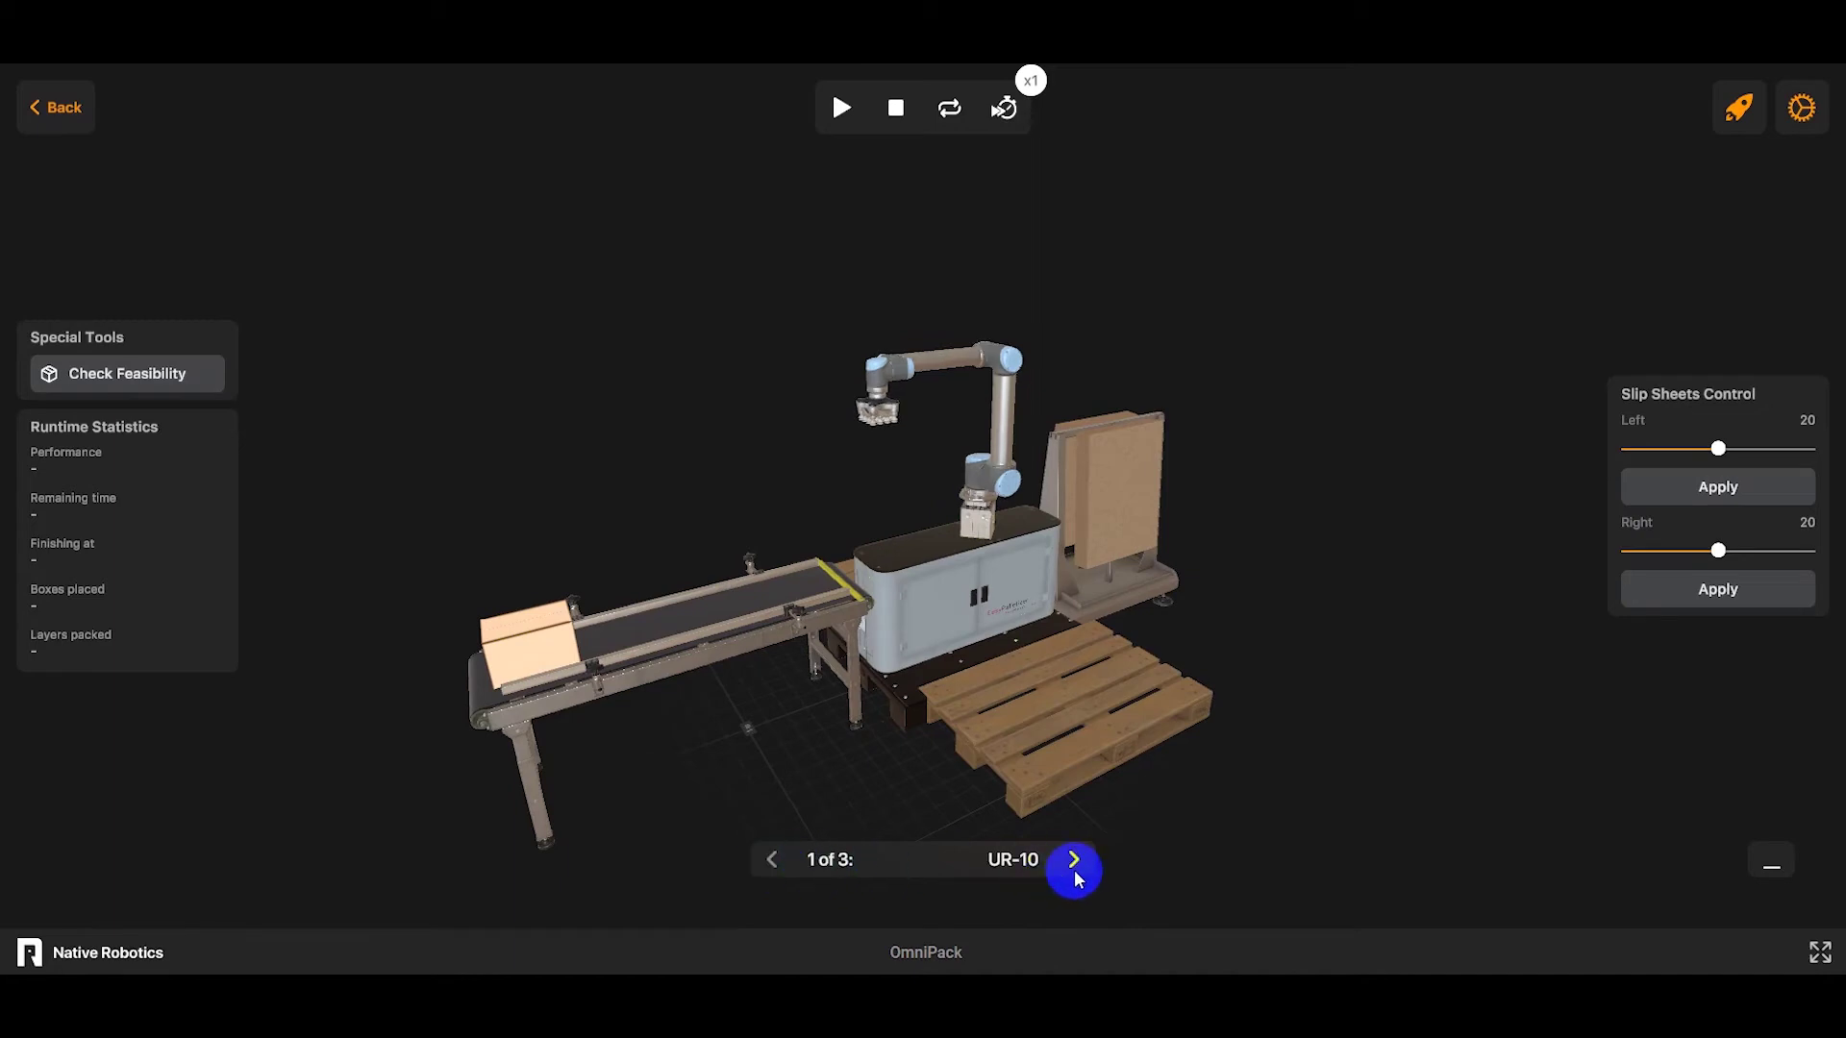
{"action": "left_click", "coordinate": [1074, 862]}
{"action": "left_click", "coordinate": [1074, 862]}
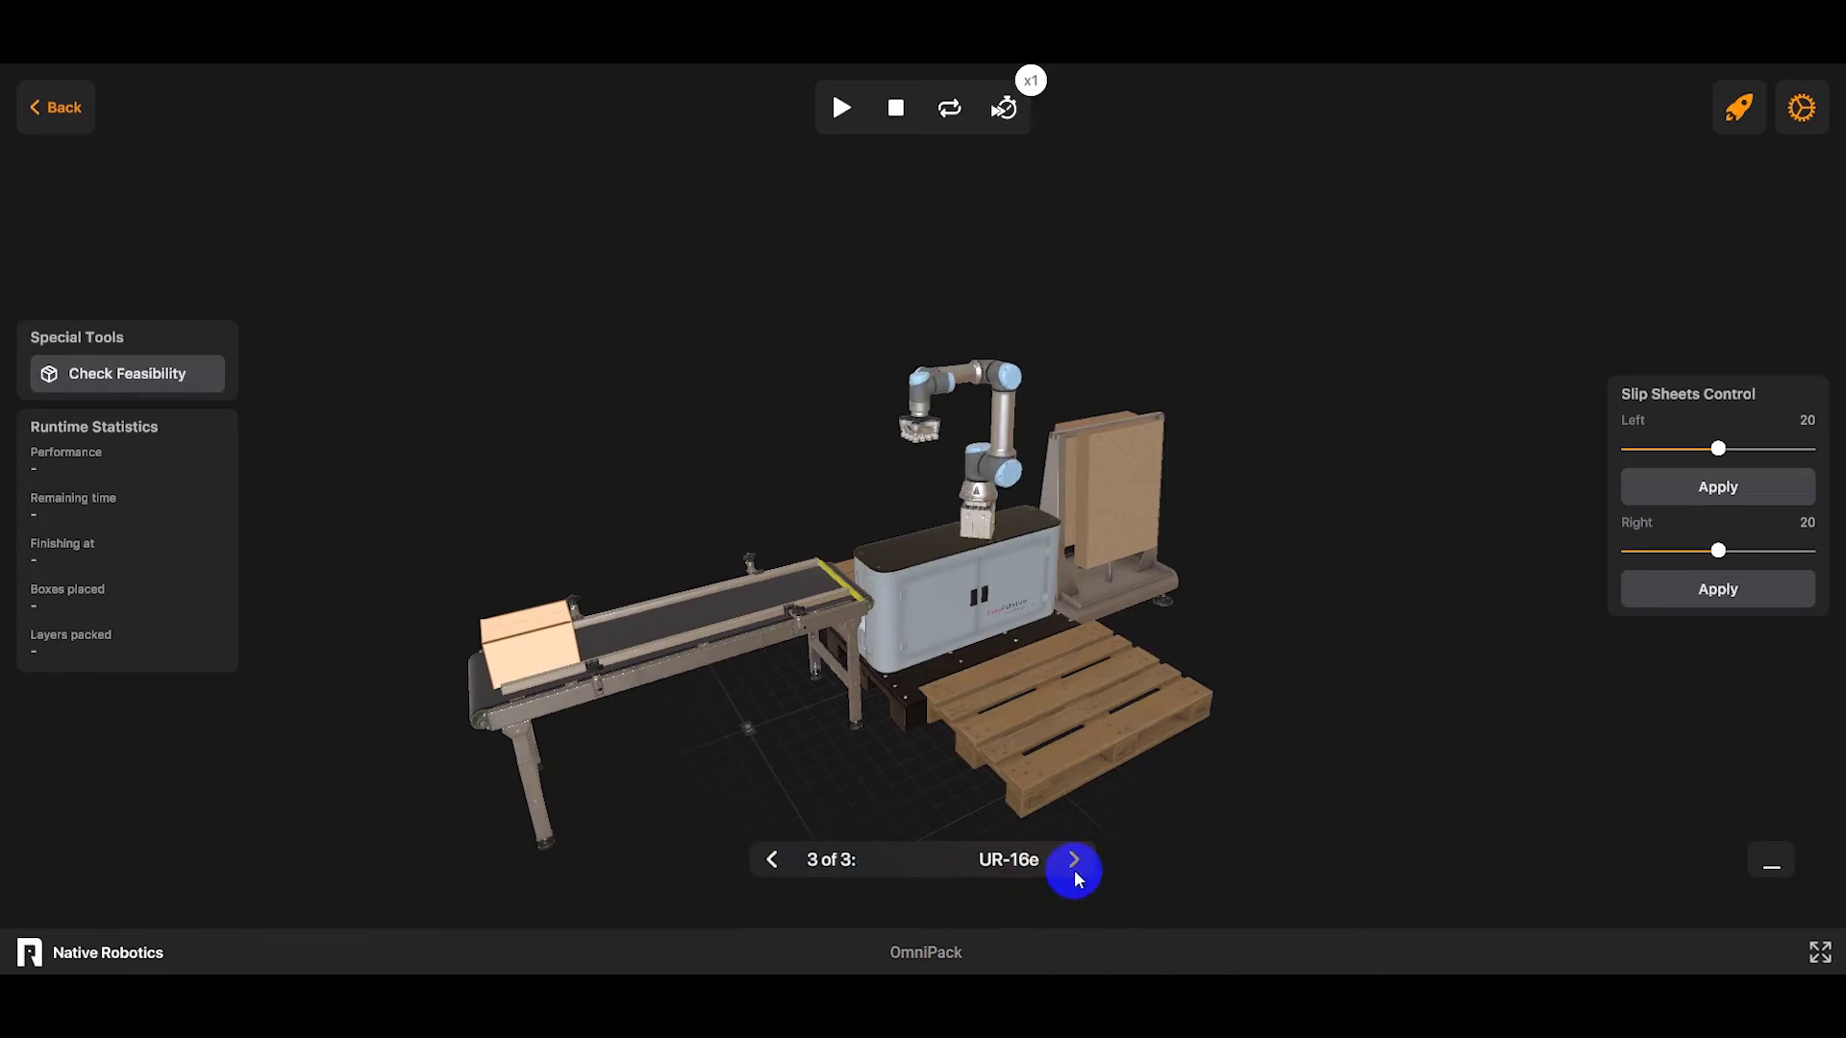
{"action": "left_click", "coordinate": [775, 863]}
Replace the robot's EasyPalletizer base with the first base model, a plain column stand, and inspect the cell
{"action": "left_click", "coordinate": [912, 612]}
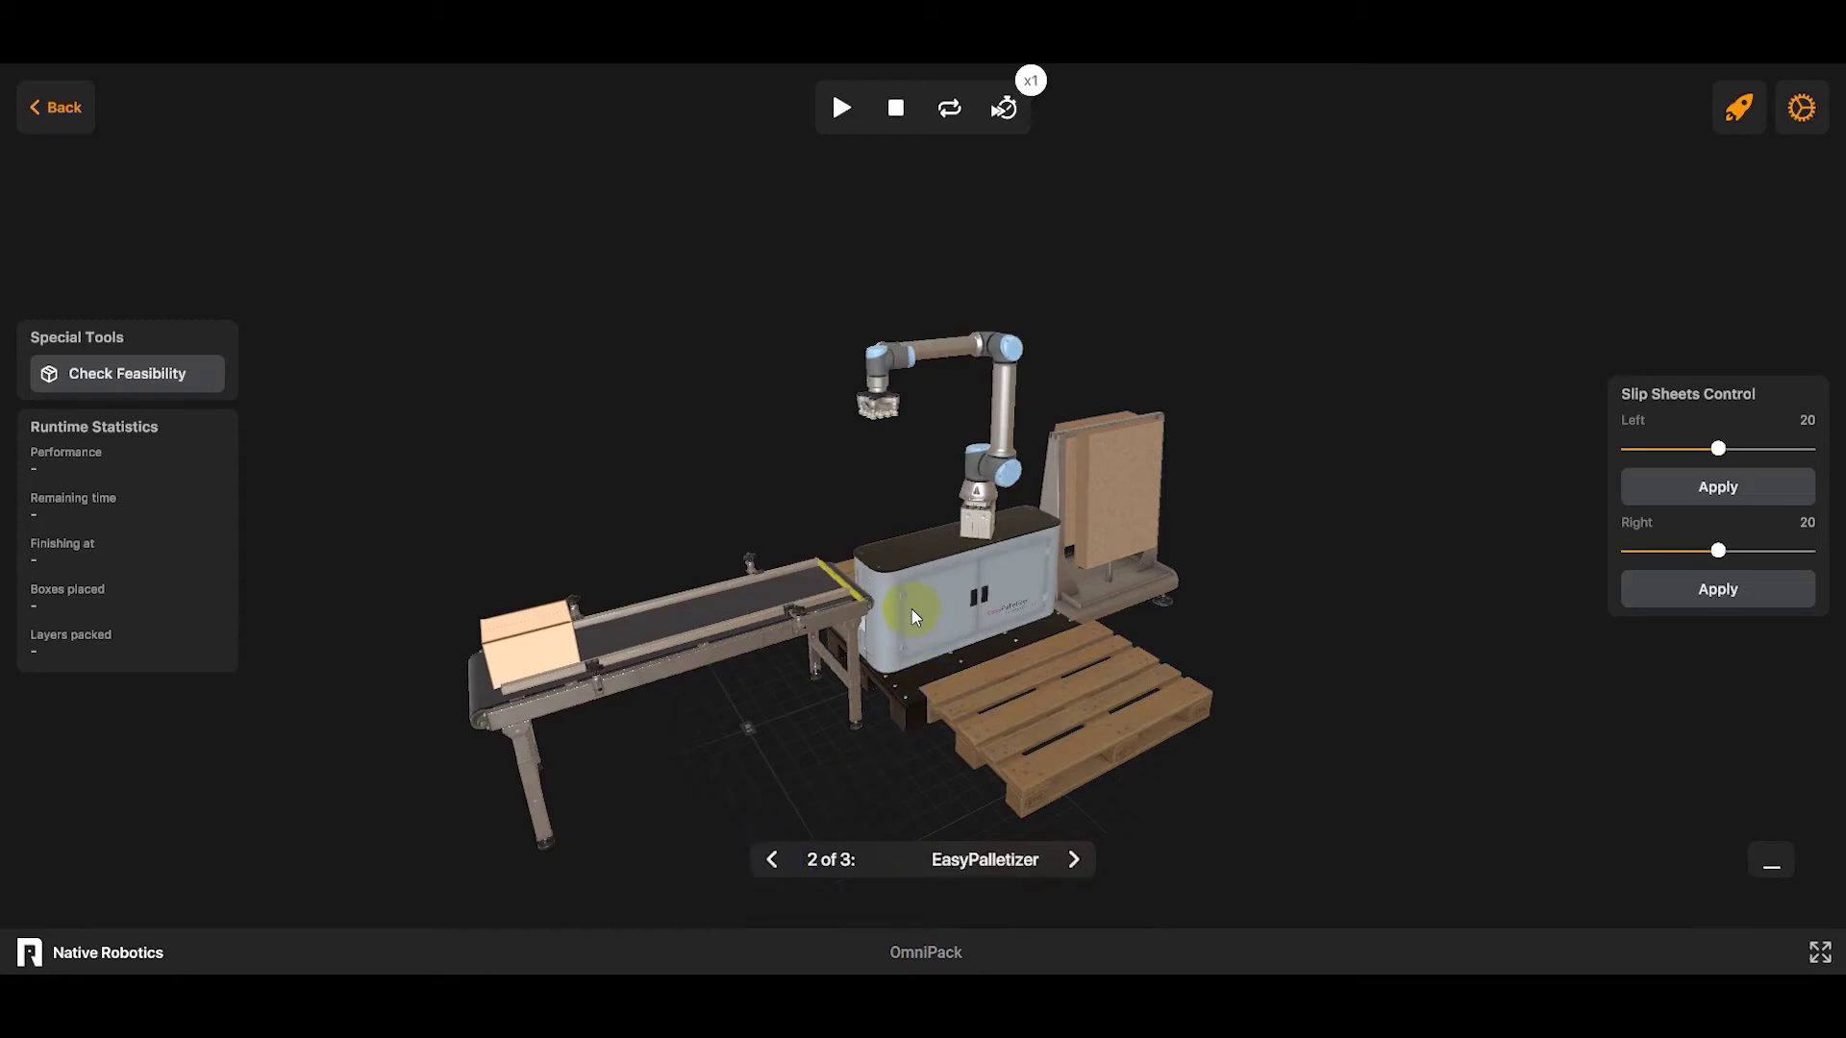
{"action": "left_click", "coordinate": [773, 861]}
{"action": "left_click_drag", "start_coordinate": [1297, 655], "coordinate": [833, 688]}
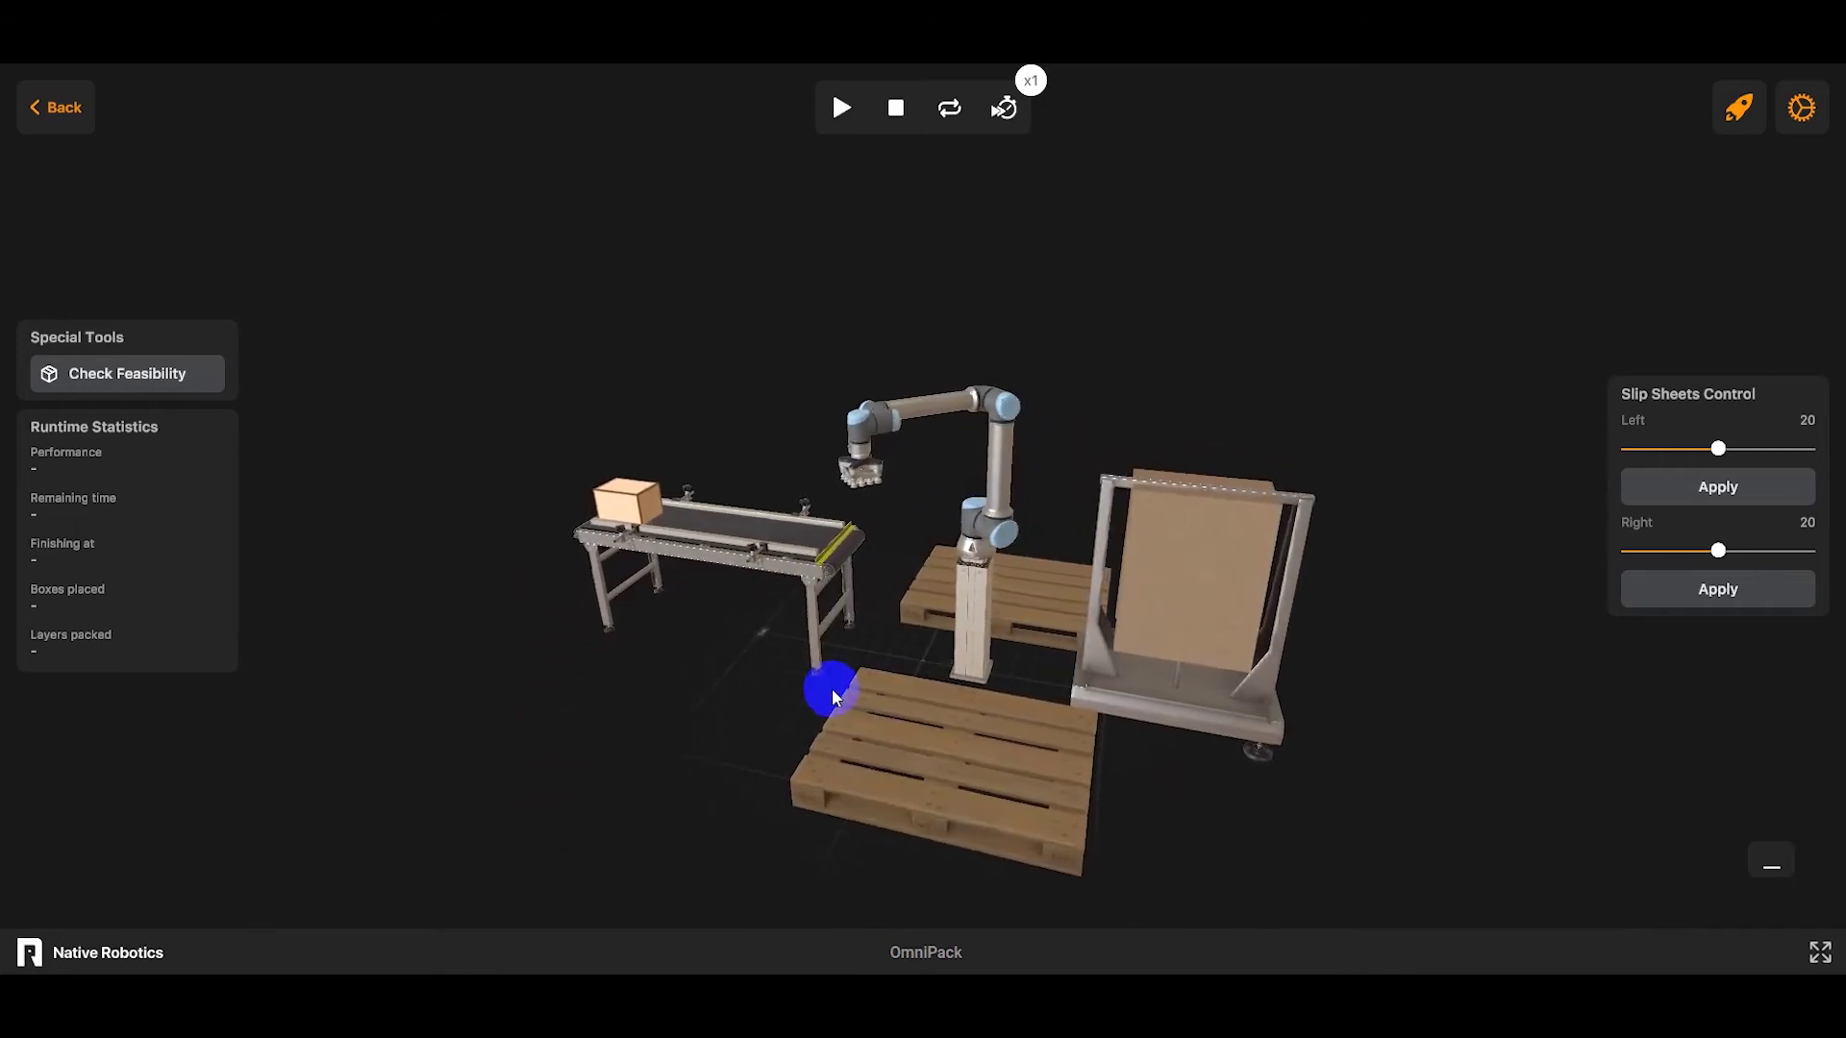
{"action": "left_click_drag", "start_coordinate": [770, 741], "coordinate": [1166, 723]}
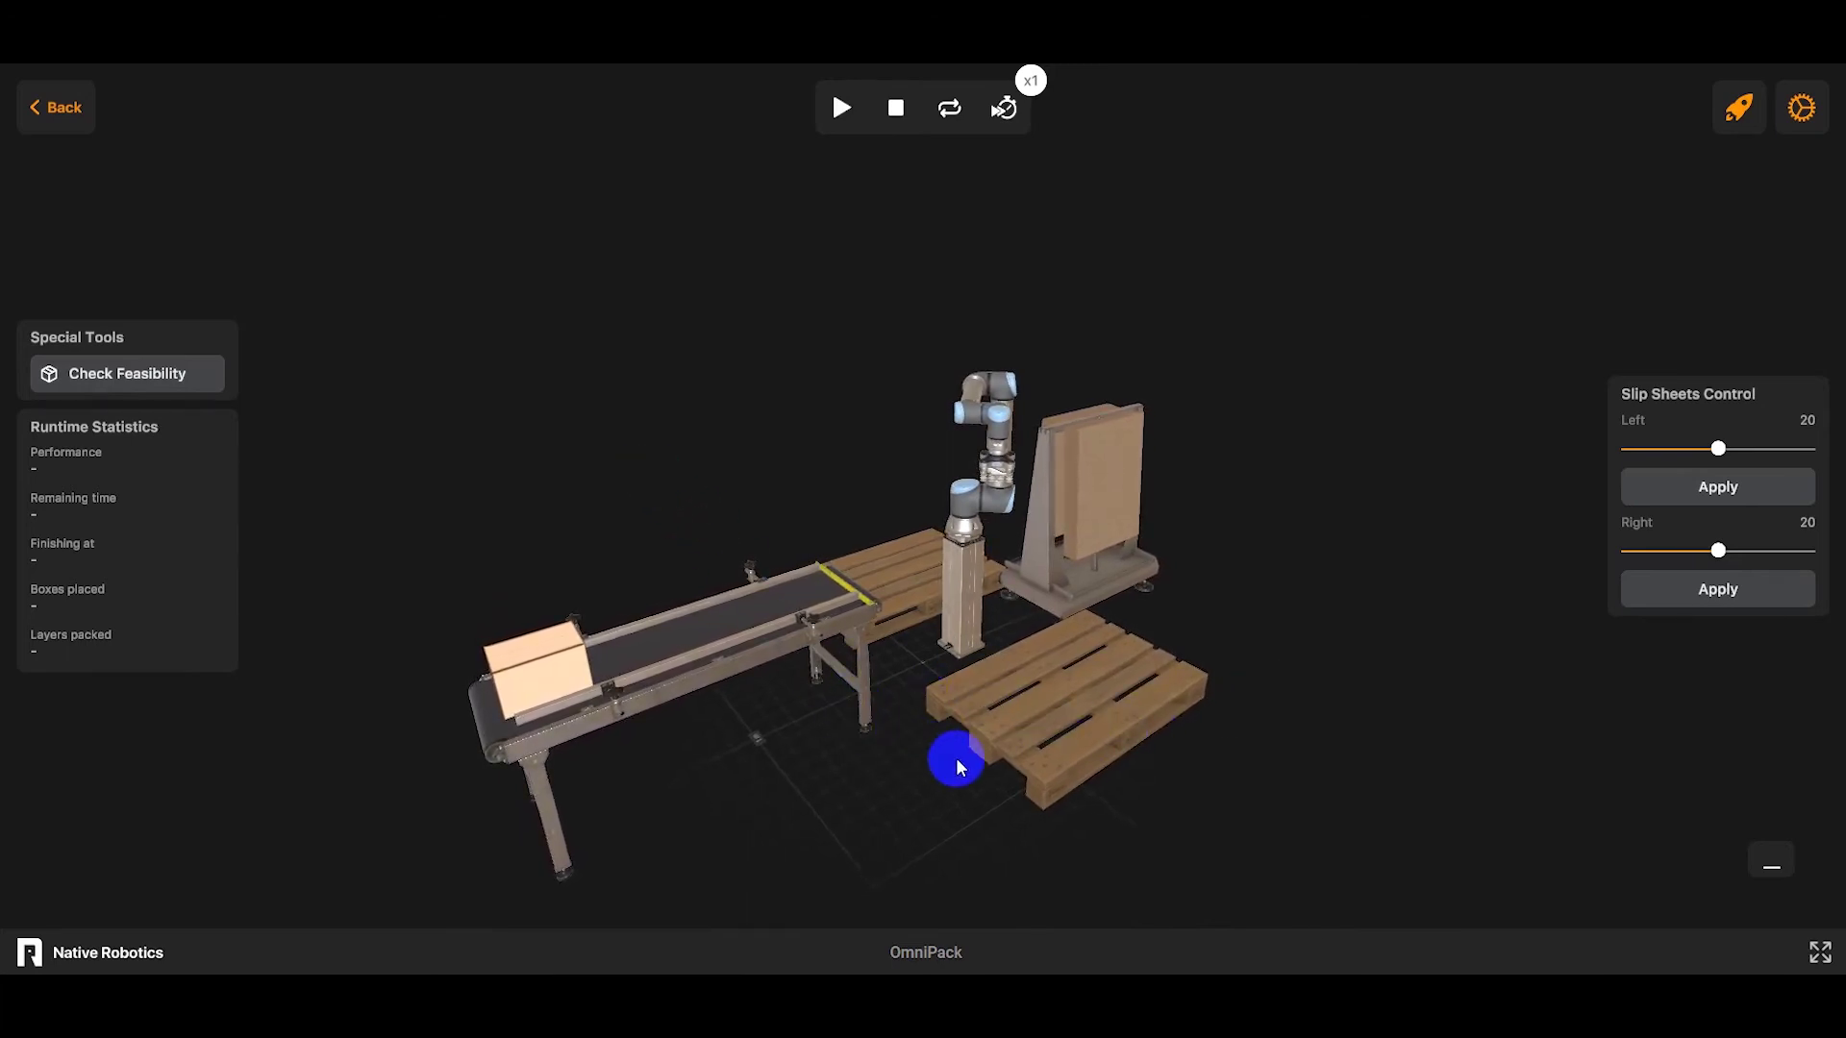
Set the box pick-up position's Z coordinate to 0.7 in the box settings
{"action": "left_click", "coordinate": [1803, 113]}
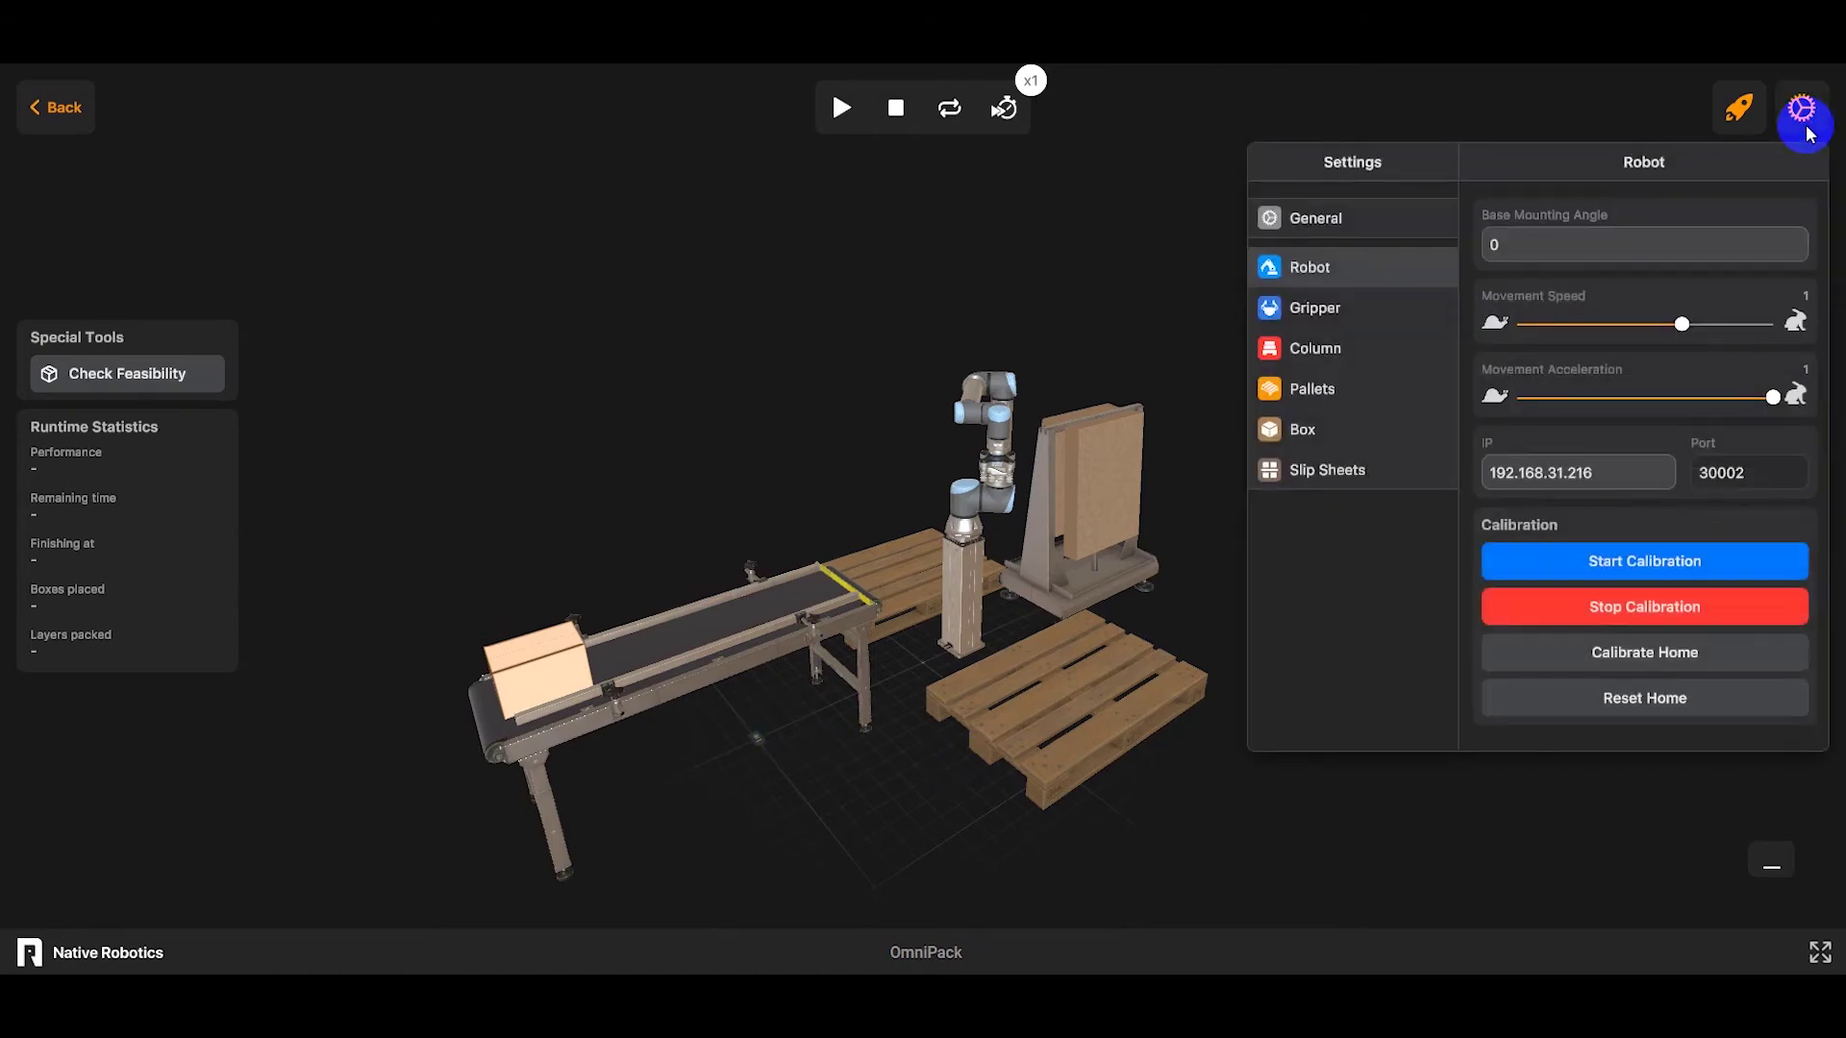
{"action": "left_click", "coordinate": [1304, 431]}
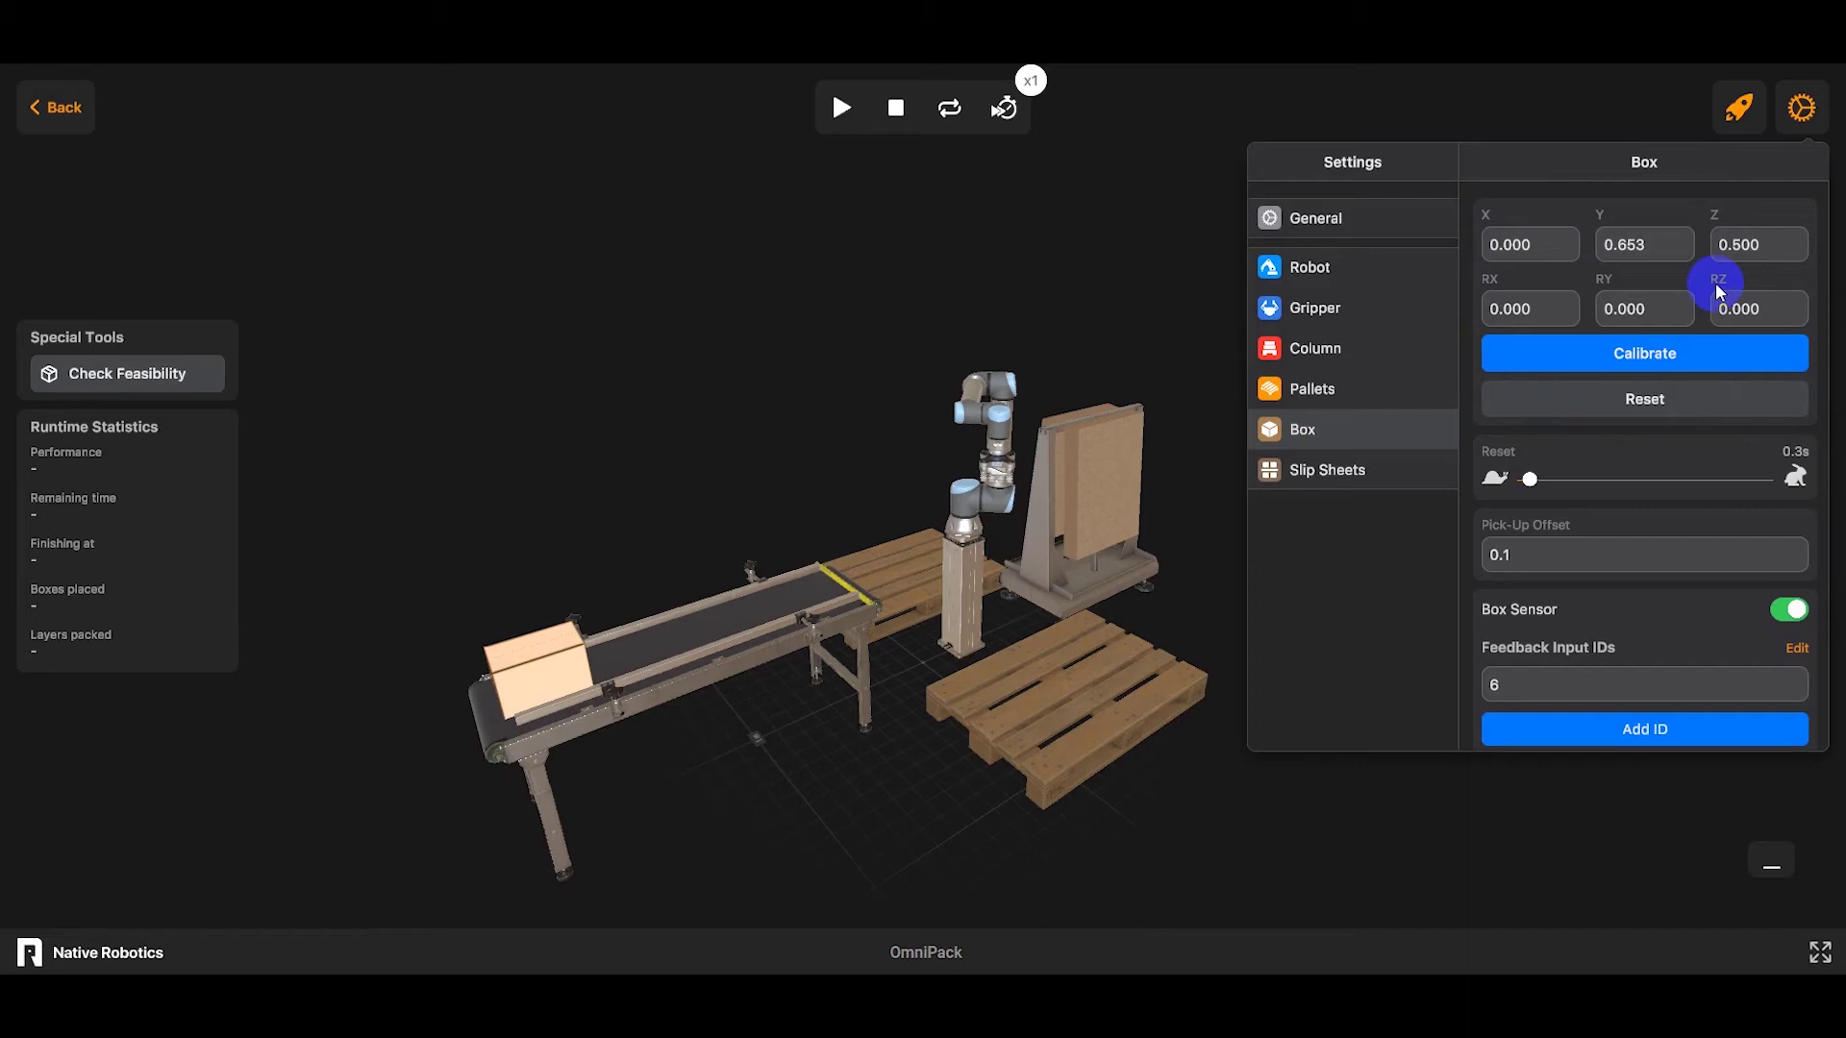
{"action": "left_click", "coordinate": [787, 600]}
{"action": "left_click", "coordinate": [1739, 248]}
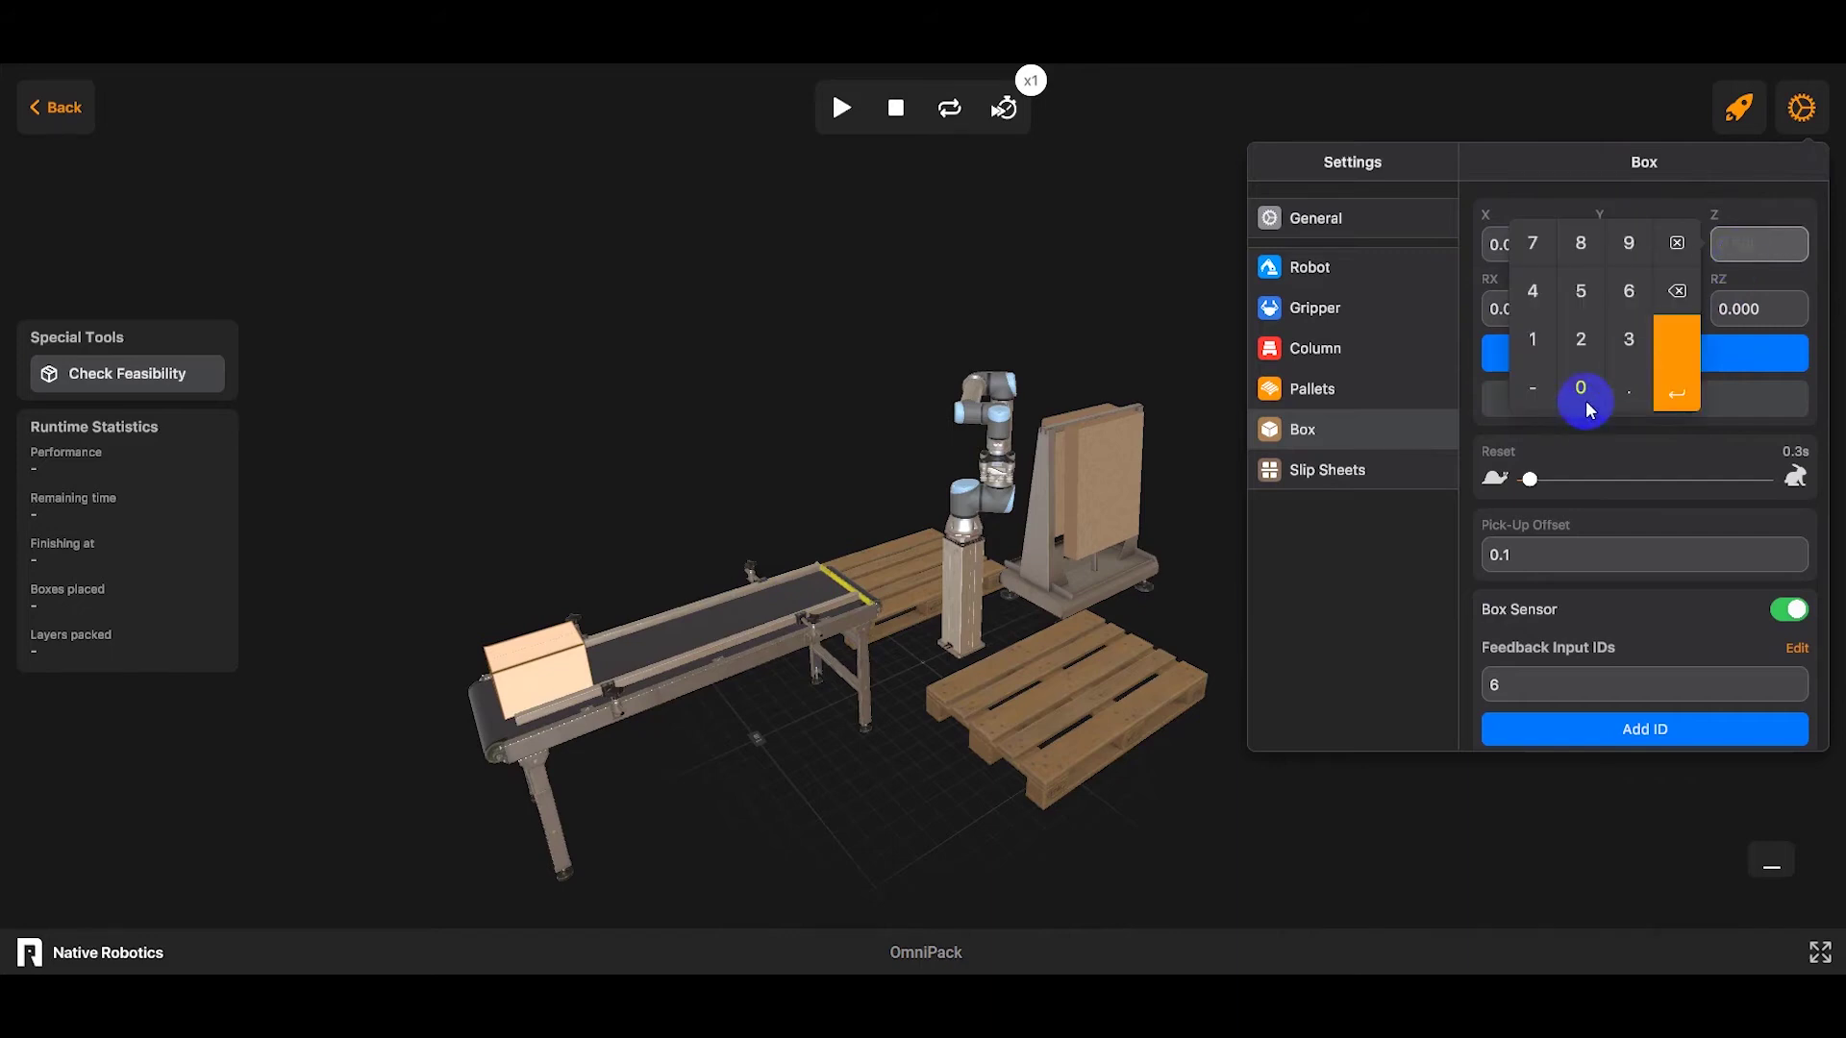
{"action": "left_click", "coordinate": [1581, 389]}
{"action": "left_click", "coordinate": [1534, 246]}
{"action": "left_click", "coordinate": [1673, 371]}
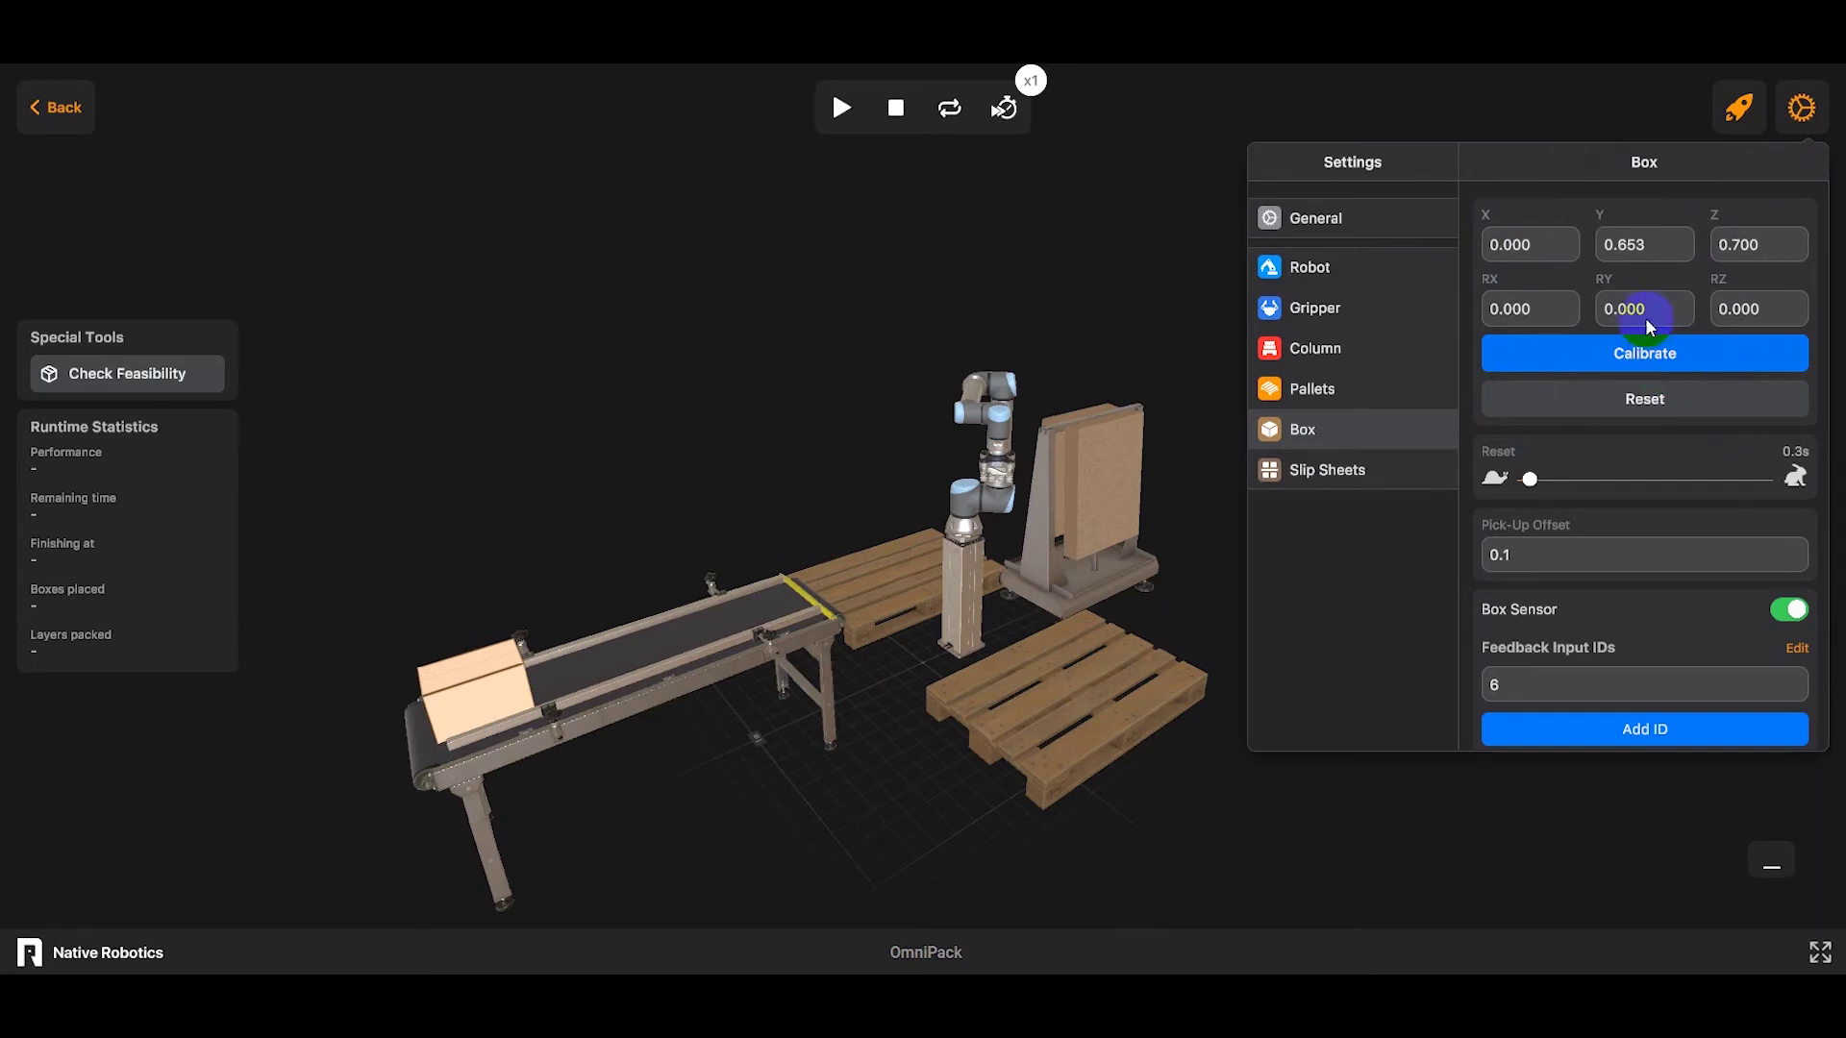
Set the box's RY rotation to 90 so the conveyor turns, and check its new orientation
{"action": "left_click", "coordinate": [1648, 327]}
{"action": "left_click", "coordinate": [1514, 307]}
{"action": "left_click", "coordinate": [1468, 428]}
{"action": "left_click", "coordinate": [1467, 453]}
{"action": "left_click", "coordinate": [1558, 442]}
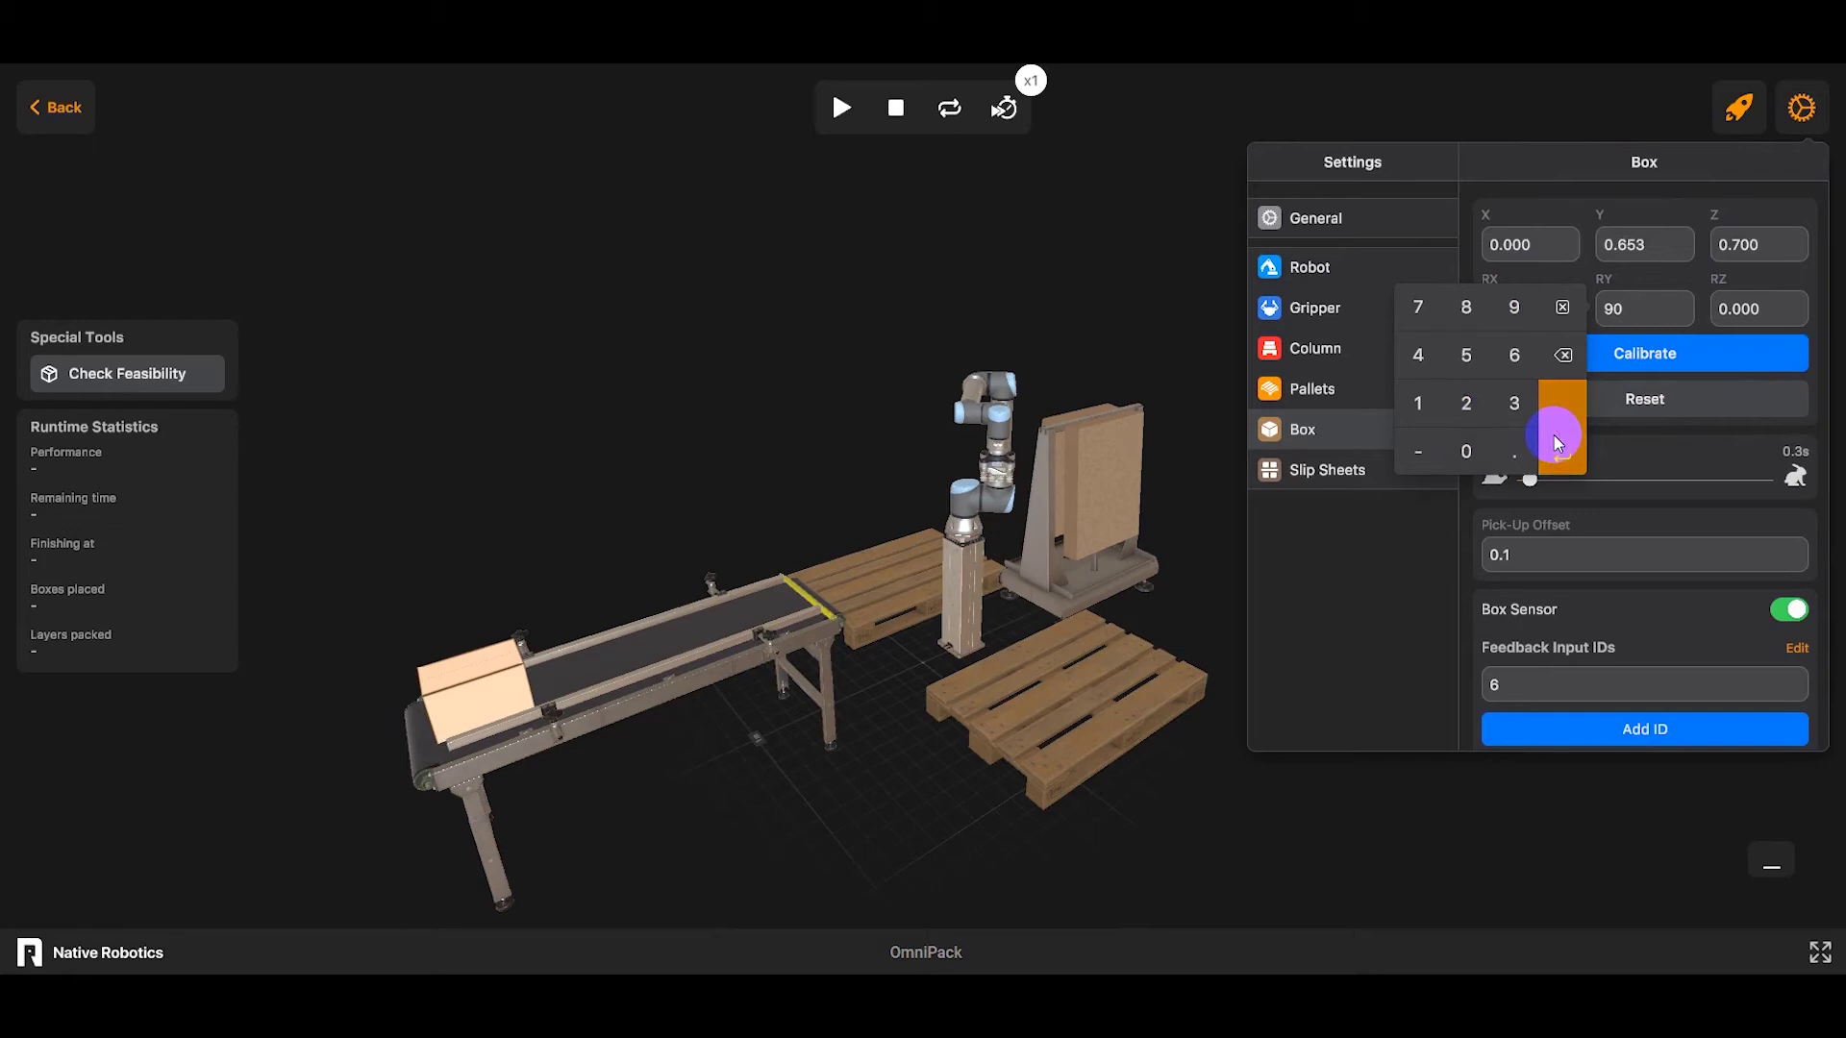
{"action": "left_click", "coordinate": [1555, 437]}
{"action": "left_click_drag", "start_coordinate": [775, 750], "coordinate": [840, 804]}
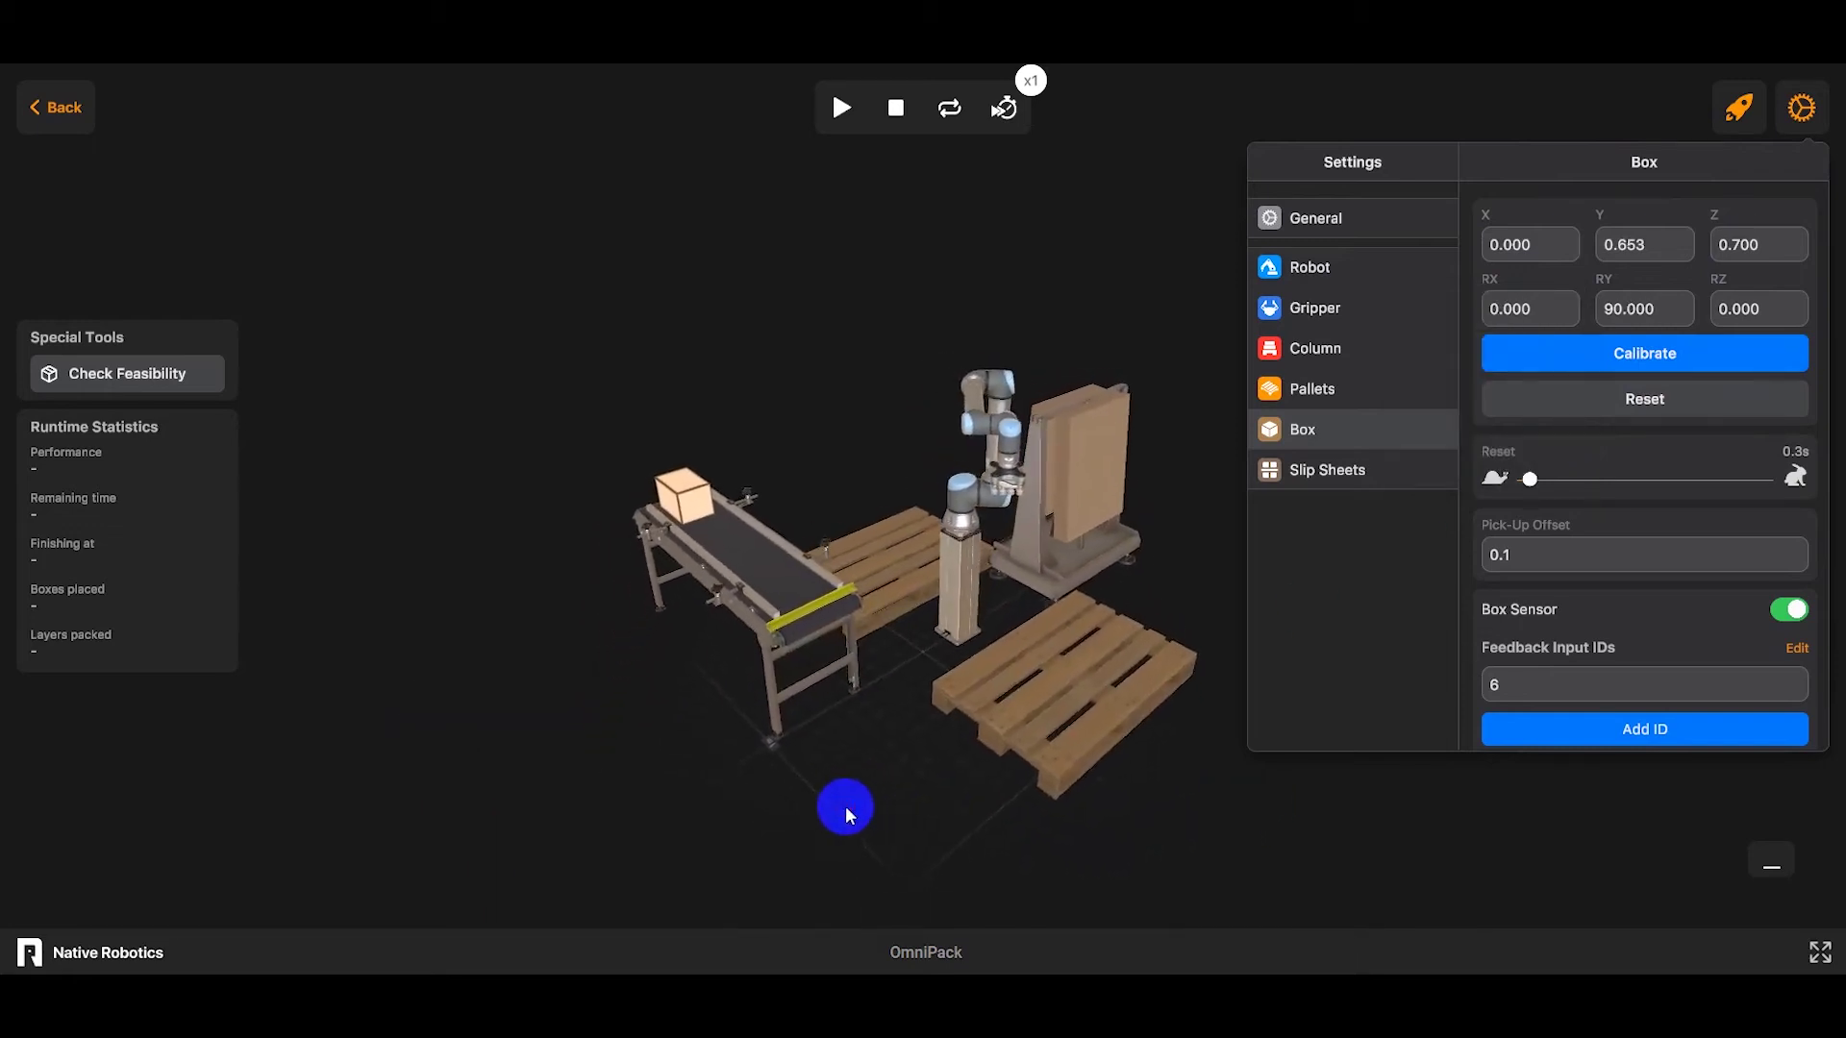
Try switching the left pallet (A) and right pallet (B) off and turn both back on
{"action": "left_click", "coordinate": [1330, 392]}
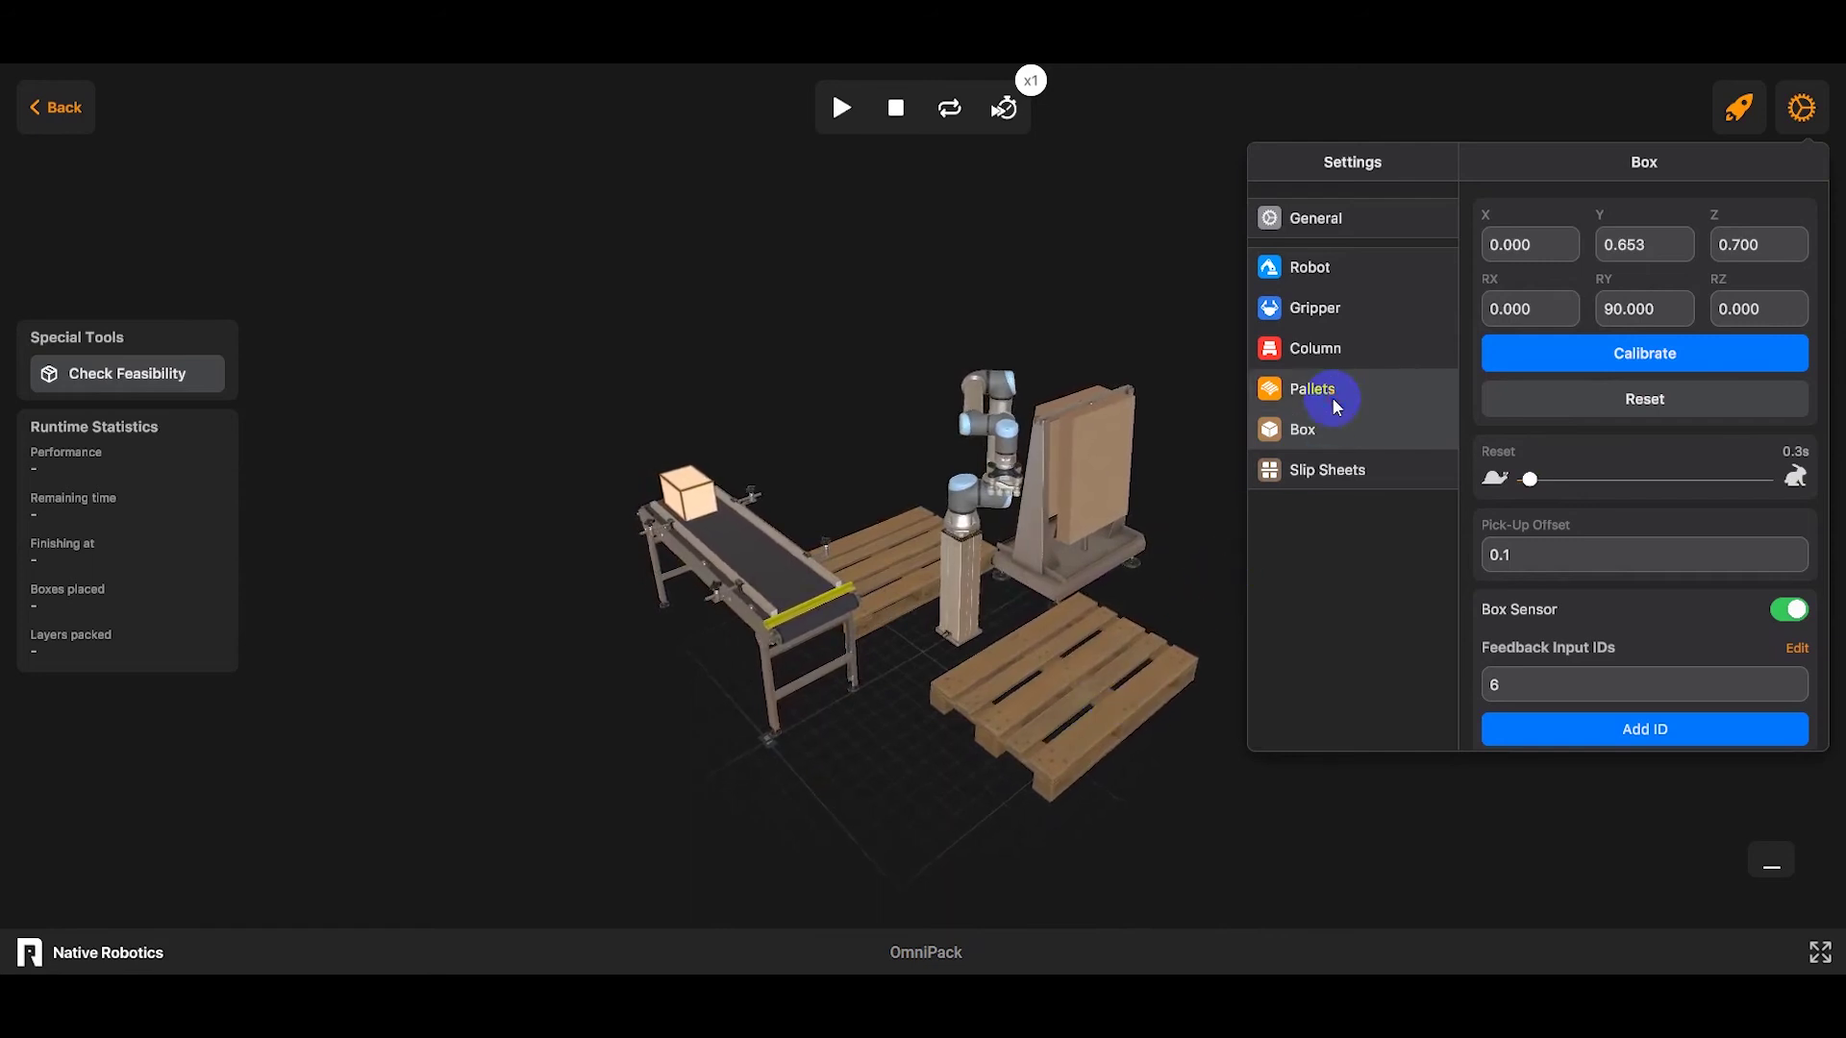
{"action": "left_click", "coordinate": [1786, 221]}
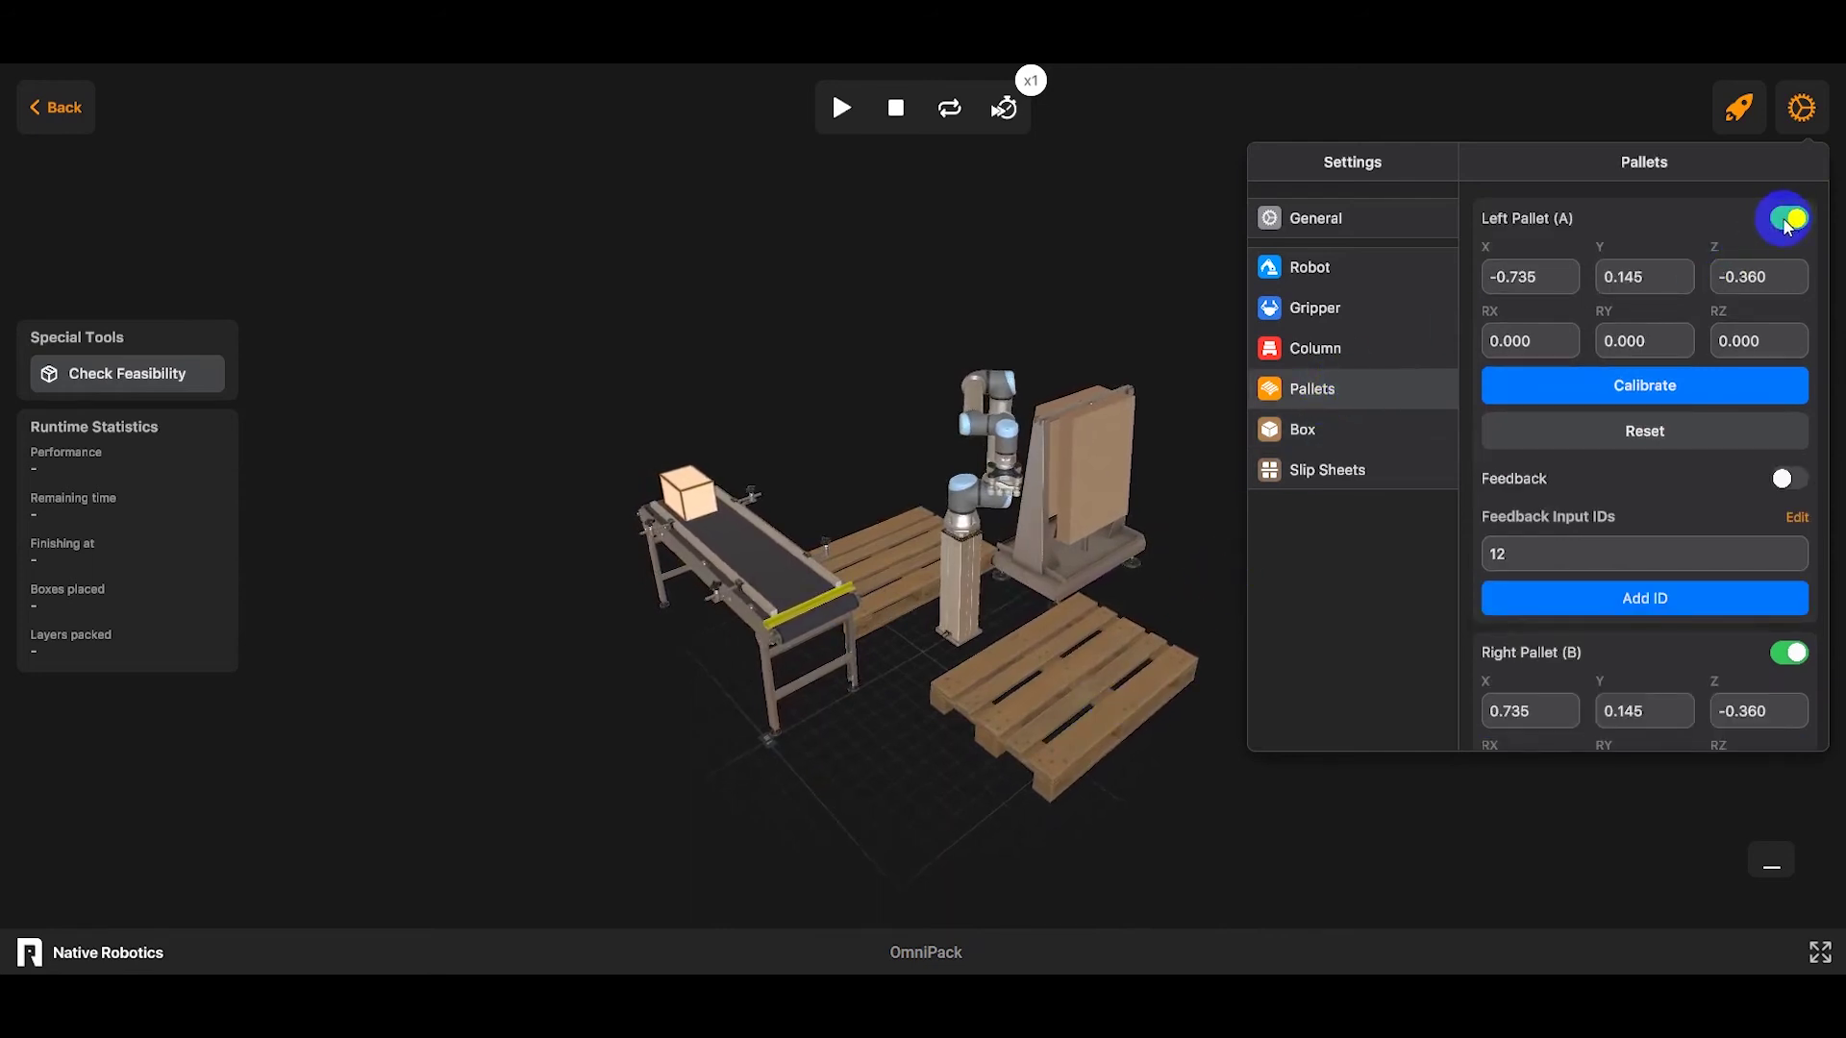
{"action": "left_click", "coordinate": [1786, 222]}
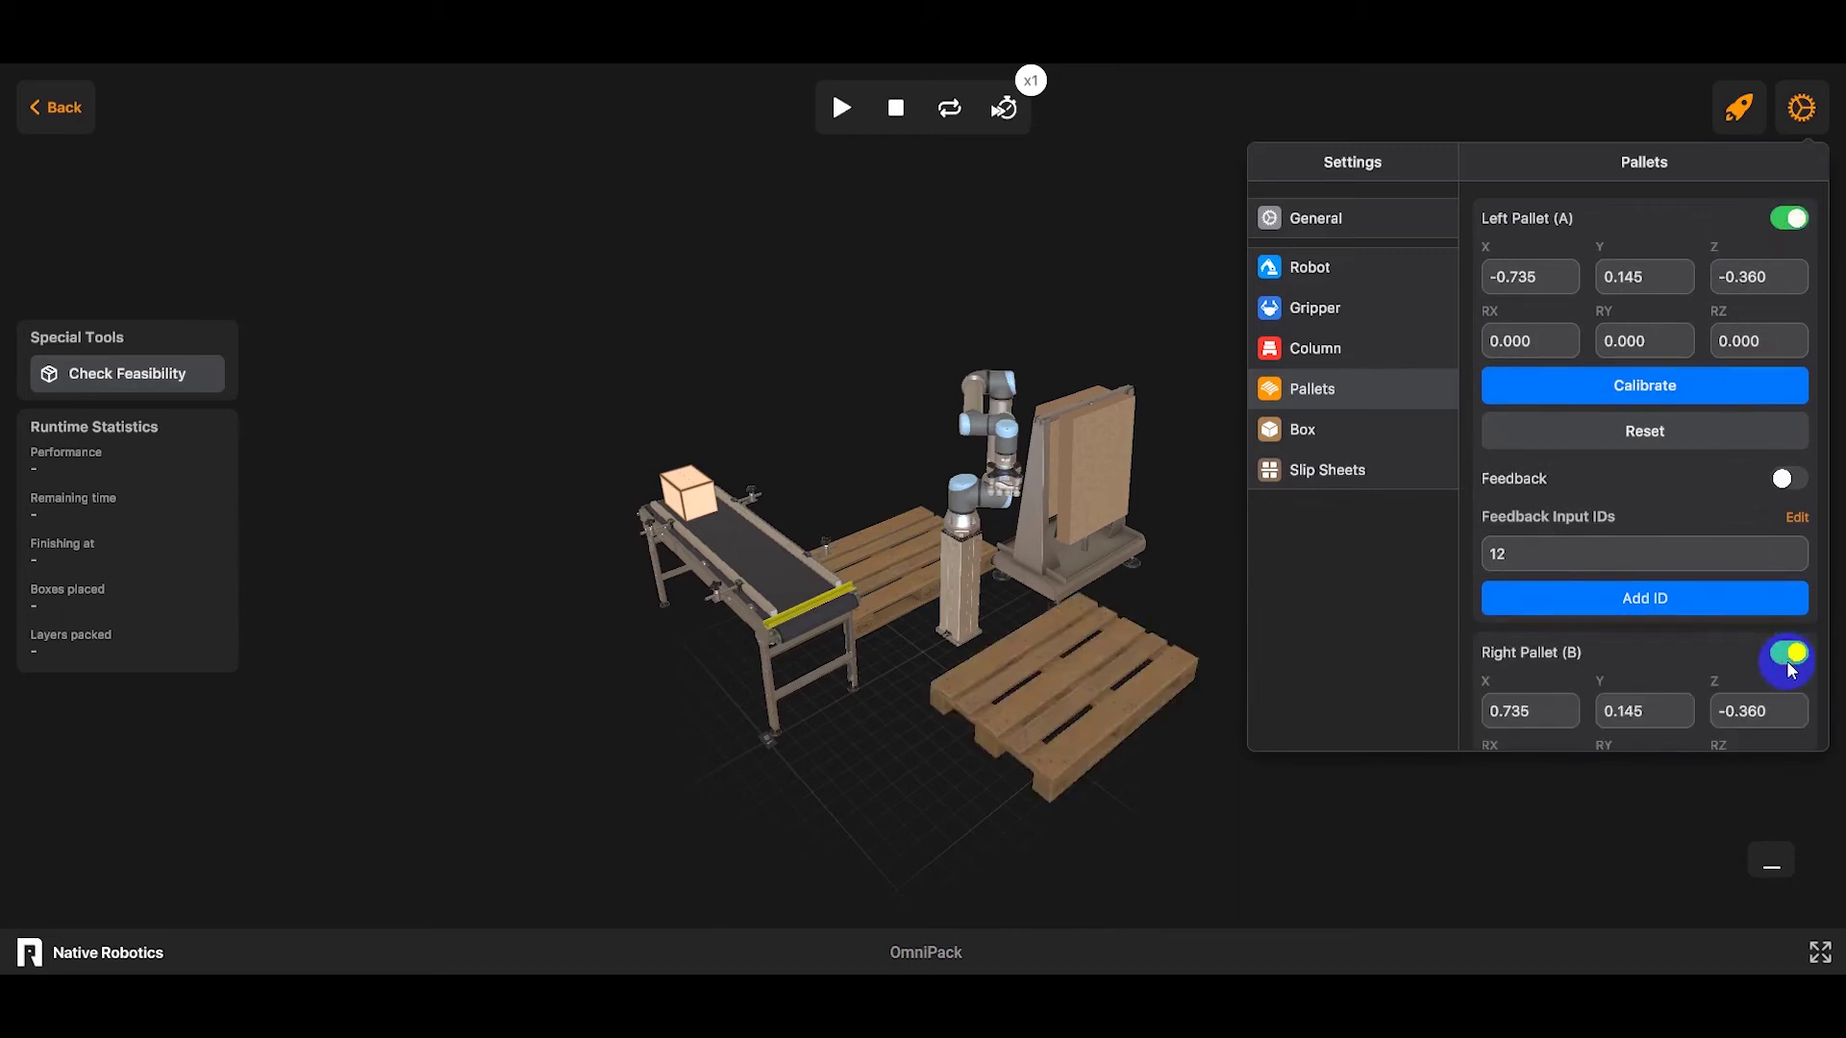
{"action": "left_click", "coordinate": [1790, 663]}
{"action": "left_click", "coordinate": [1791, 663]}
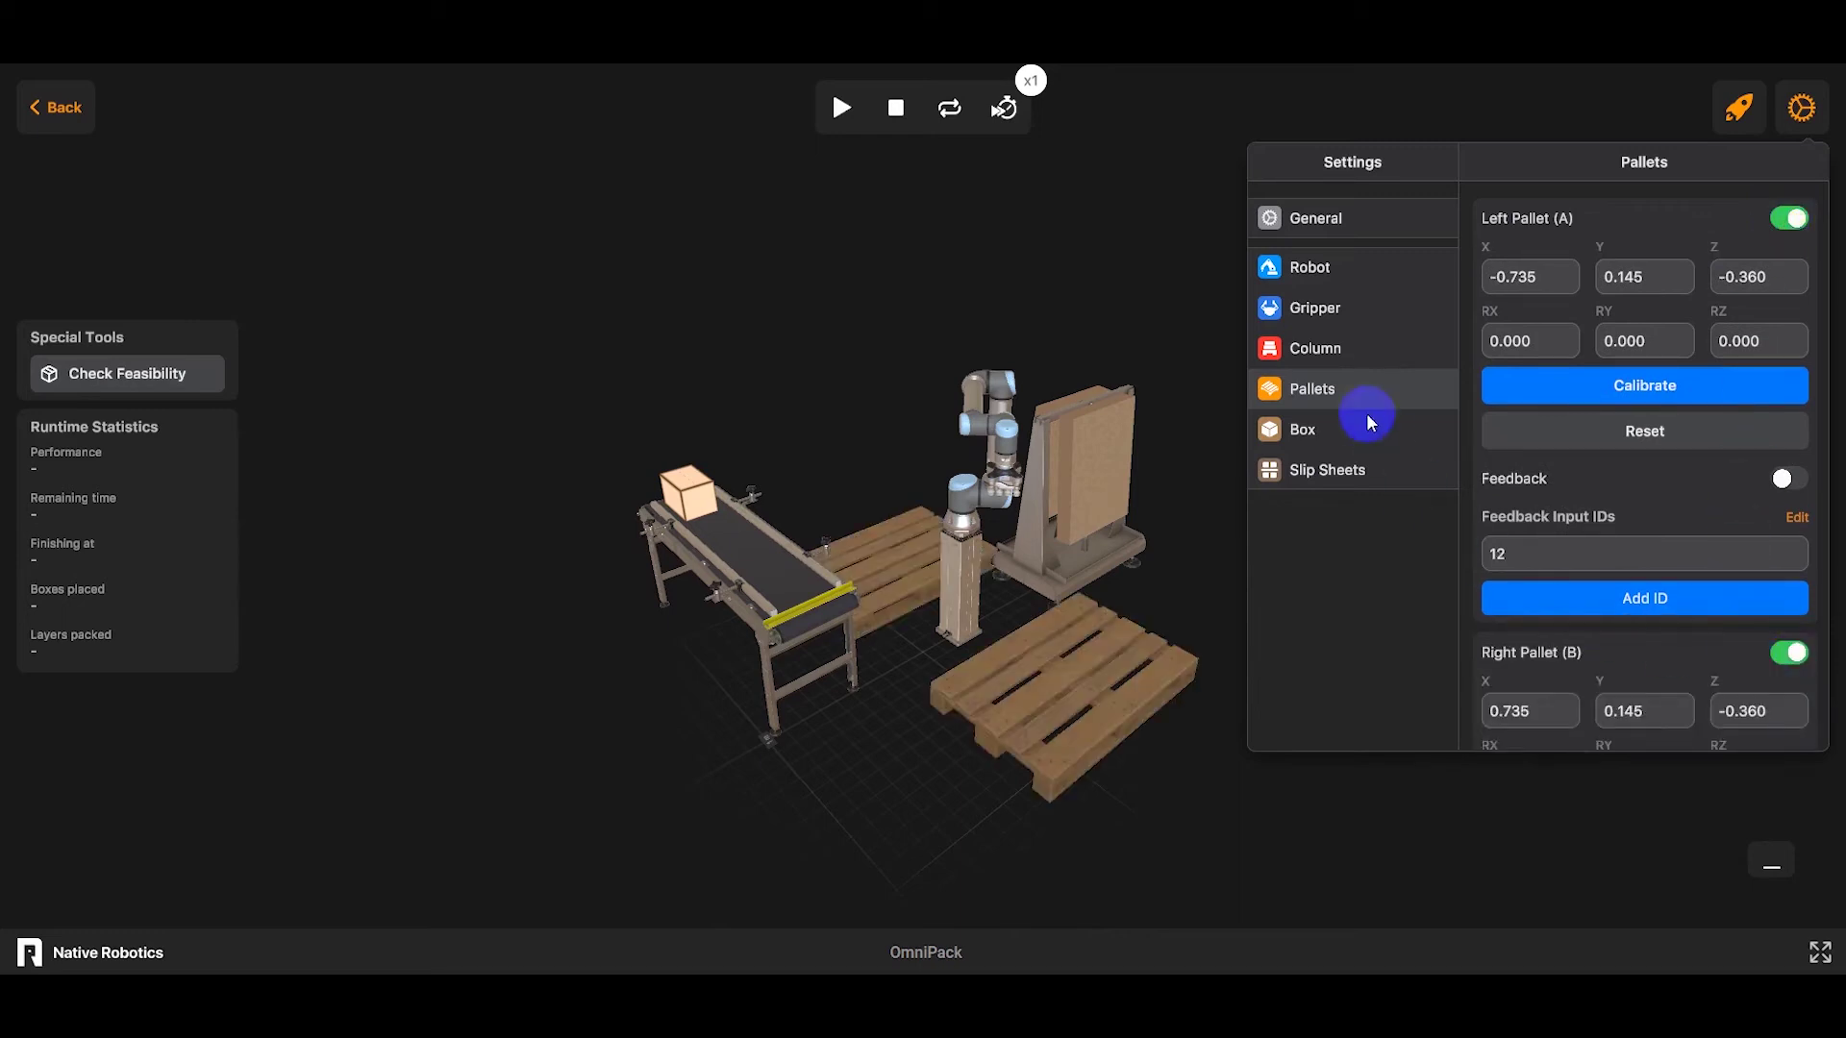
Disable the robot's lifting column in the cell settings and close the settings
{"action": "left_click", "coordinate": [1332, 352]}
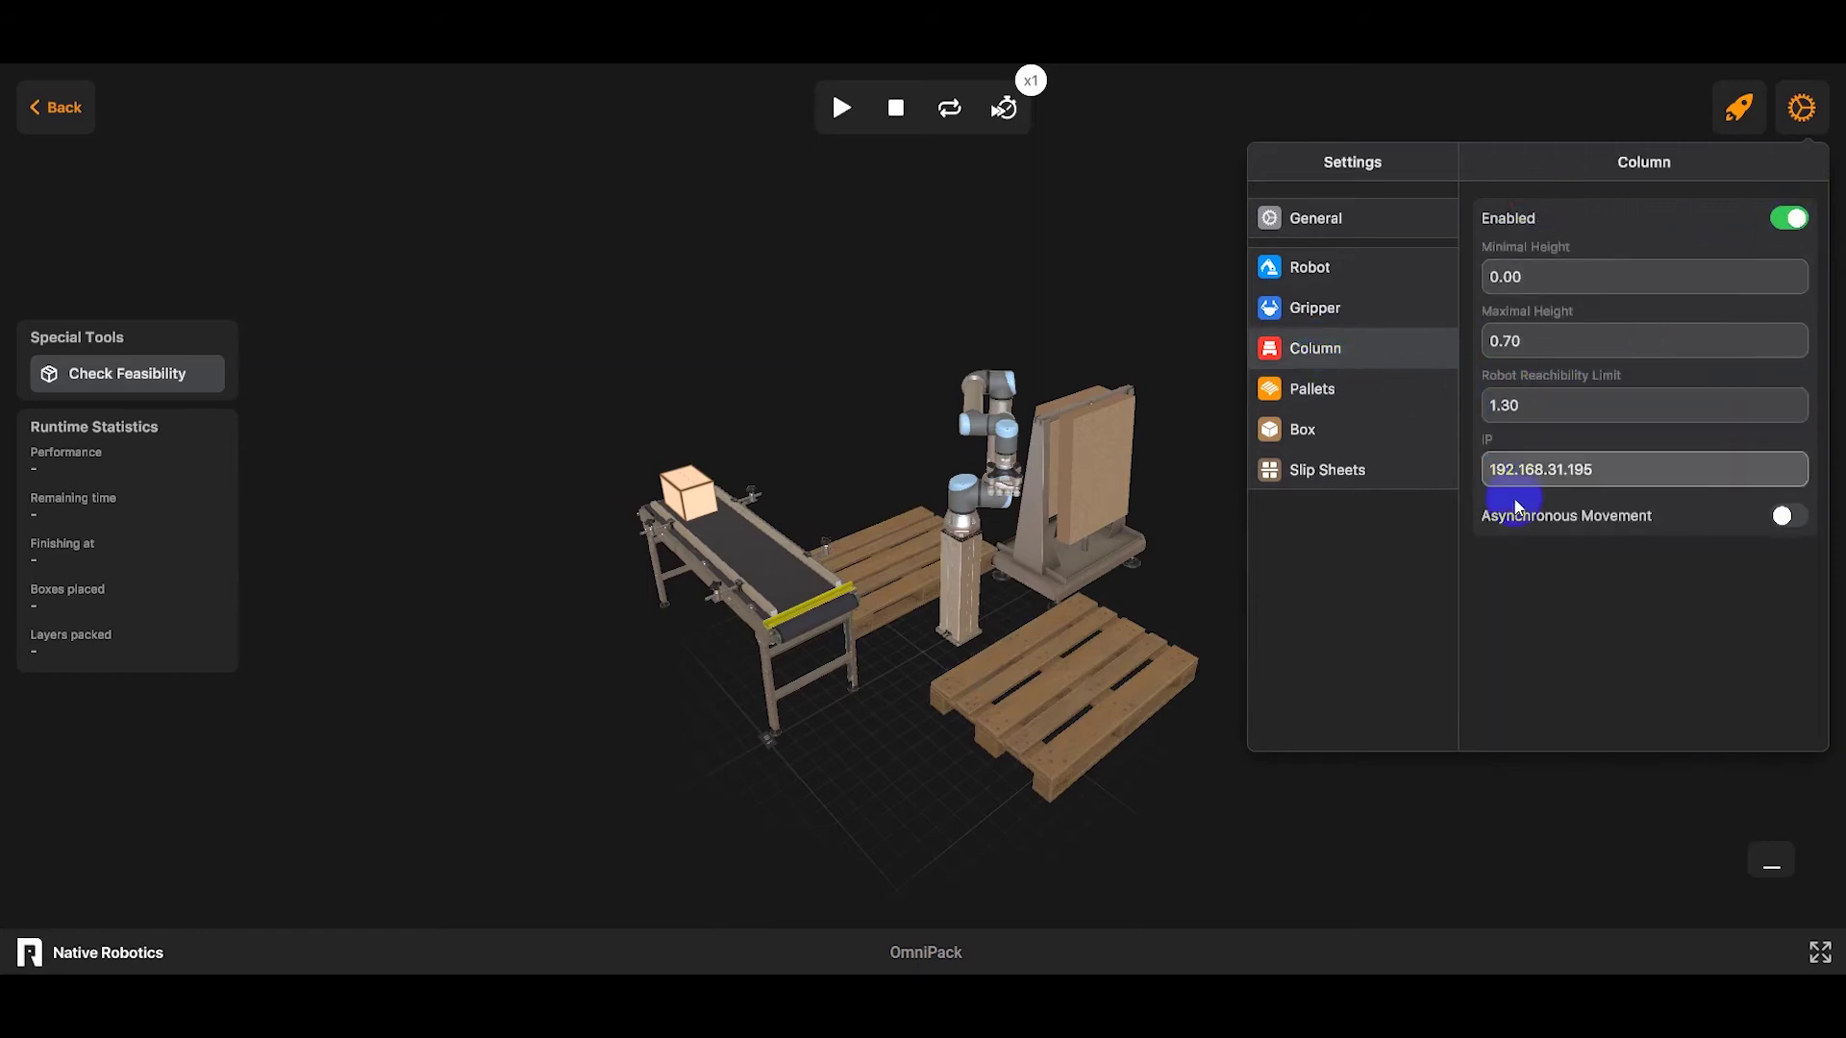
{"action": "left_click", "coordinate": [1787, 221]}
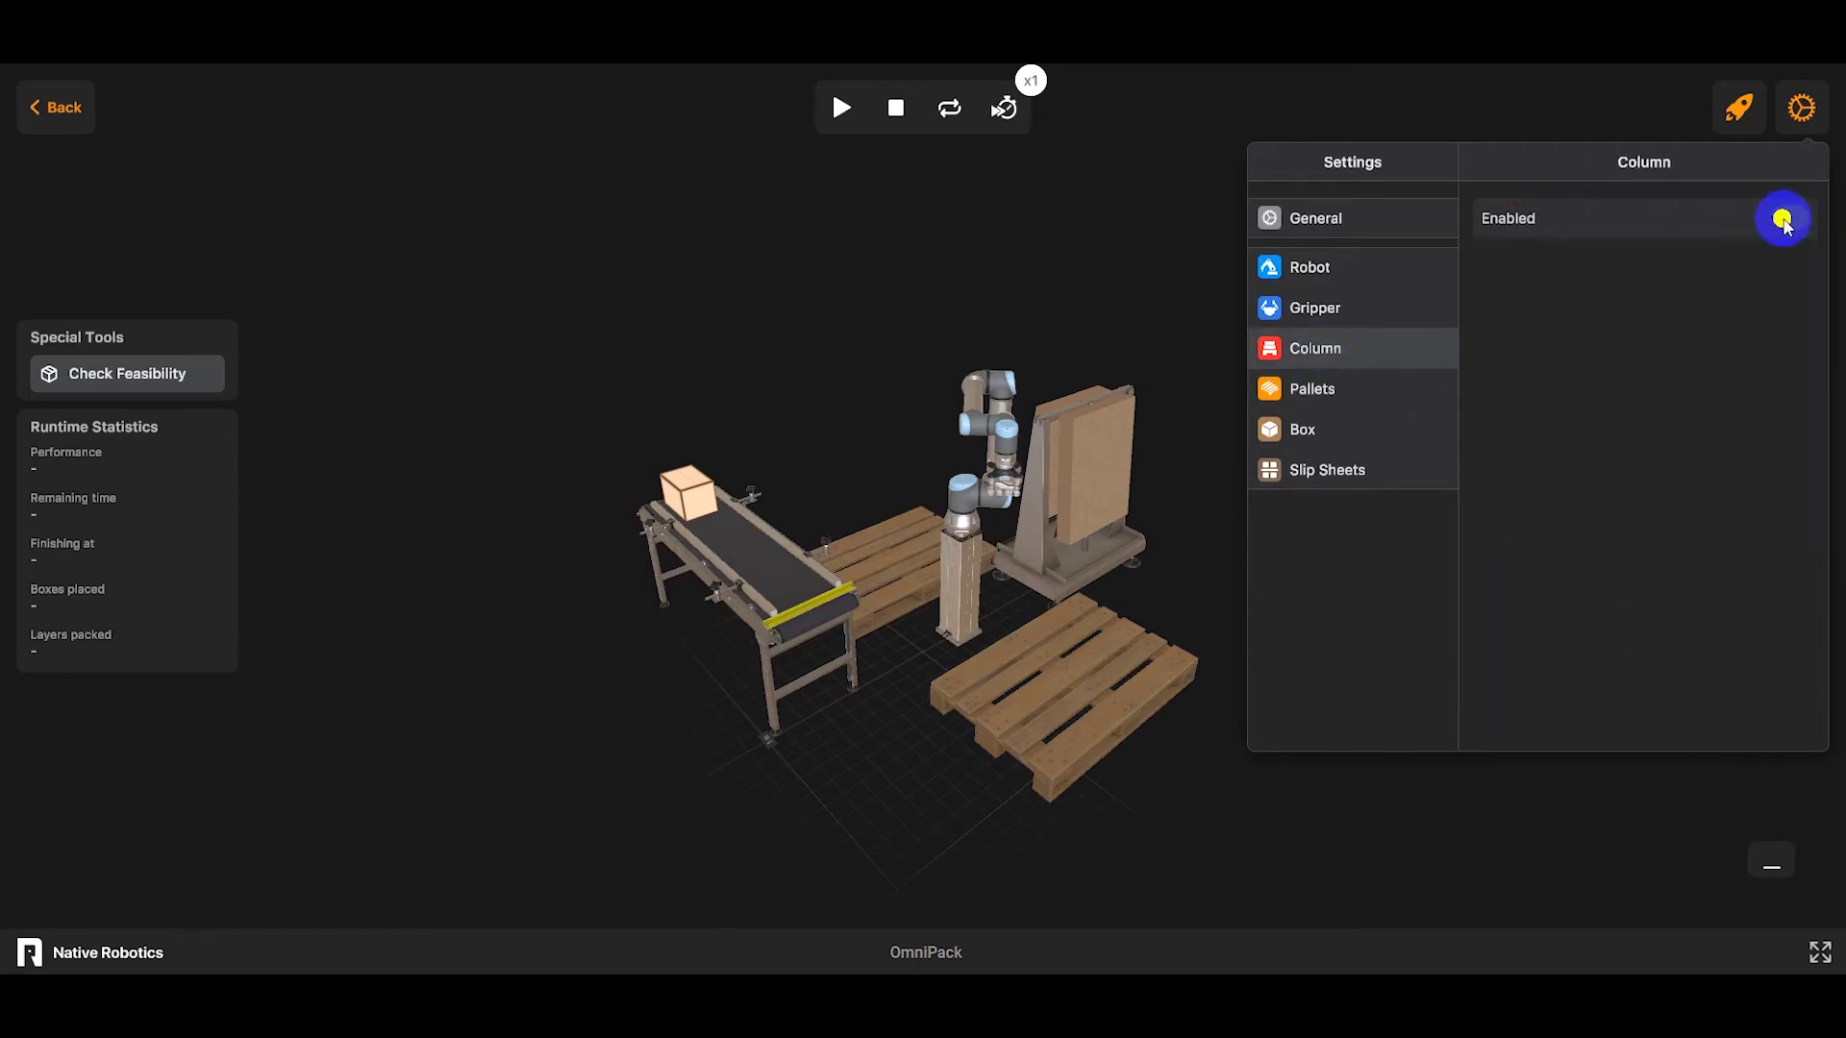
{"action": "left_click", "coordinate": [1812, 107]}
{"action": "left_click_drag", "start_coordinate": [962, 750], "coordinate": [1138, 747]}
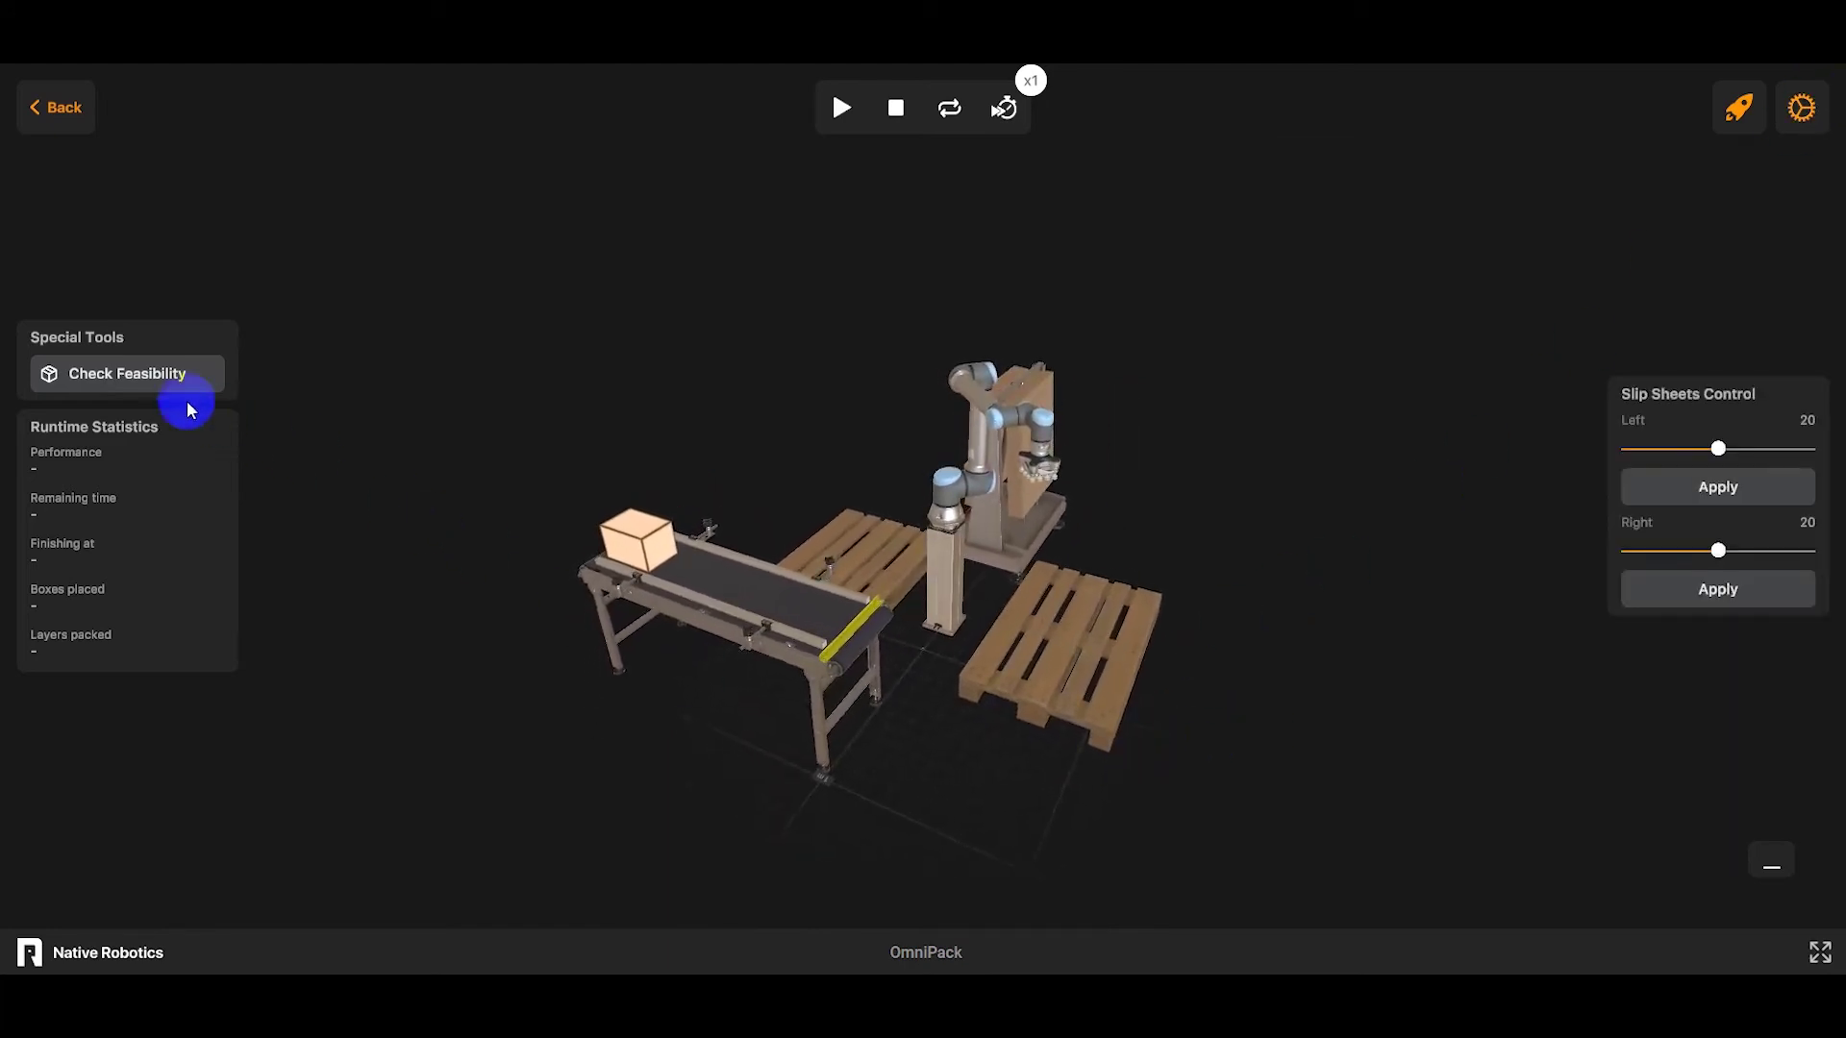
Run the feasibility check with the column disabled, examine the reachable box positions on the pallets, and cancel the check
{"action": "left_click", "coordinate": [151, 379]}
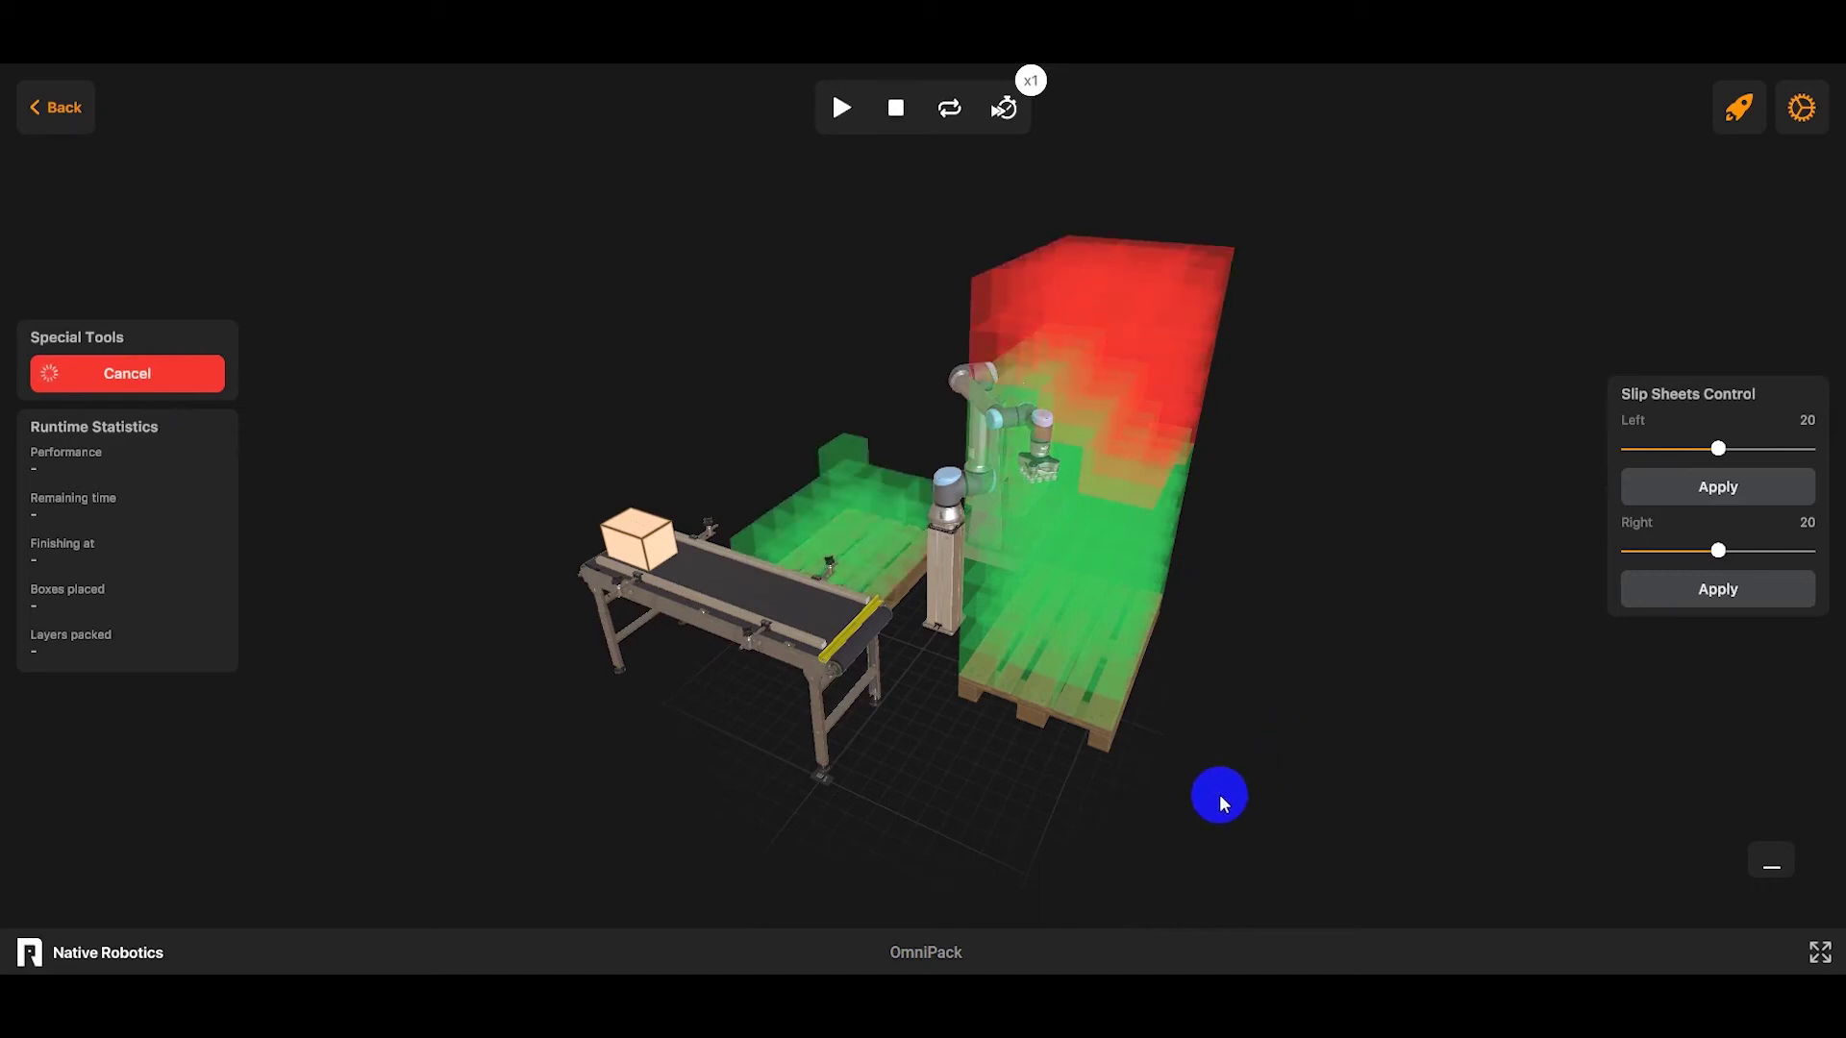
{"action": "left_click_drag", "start_coordinate": [1224, 737], "coordinate": [1261, 473]}
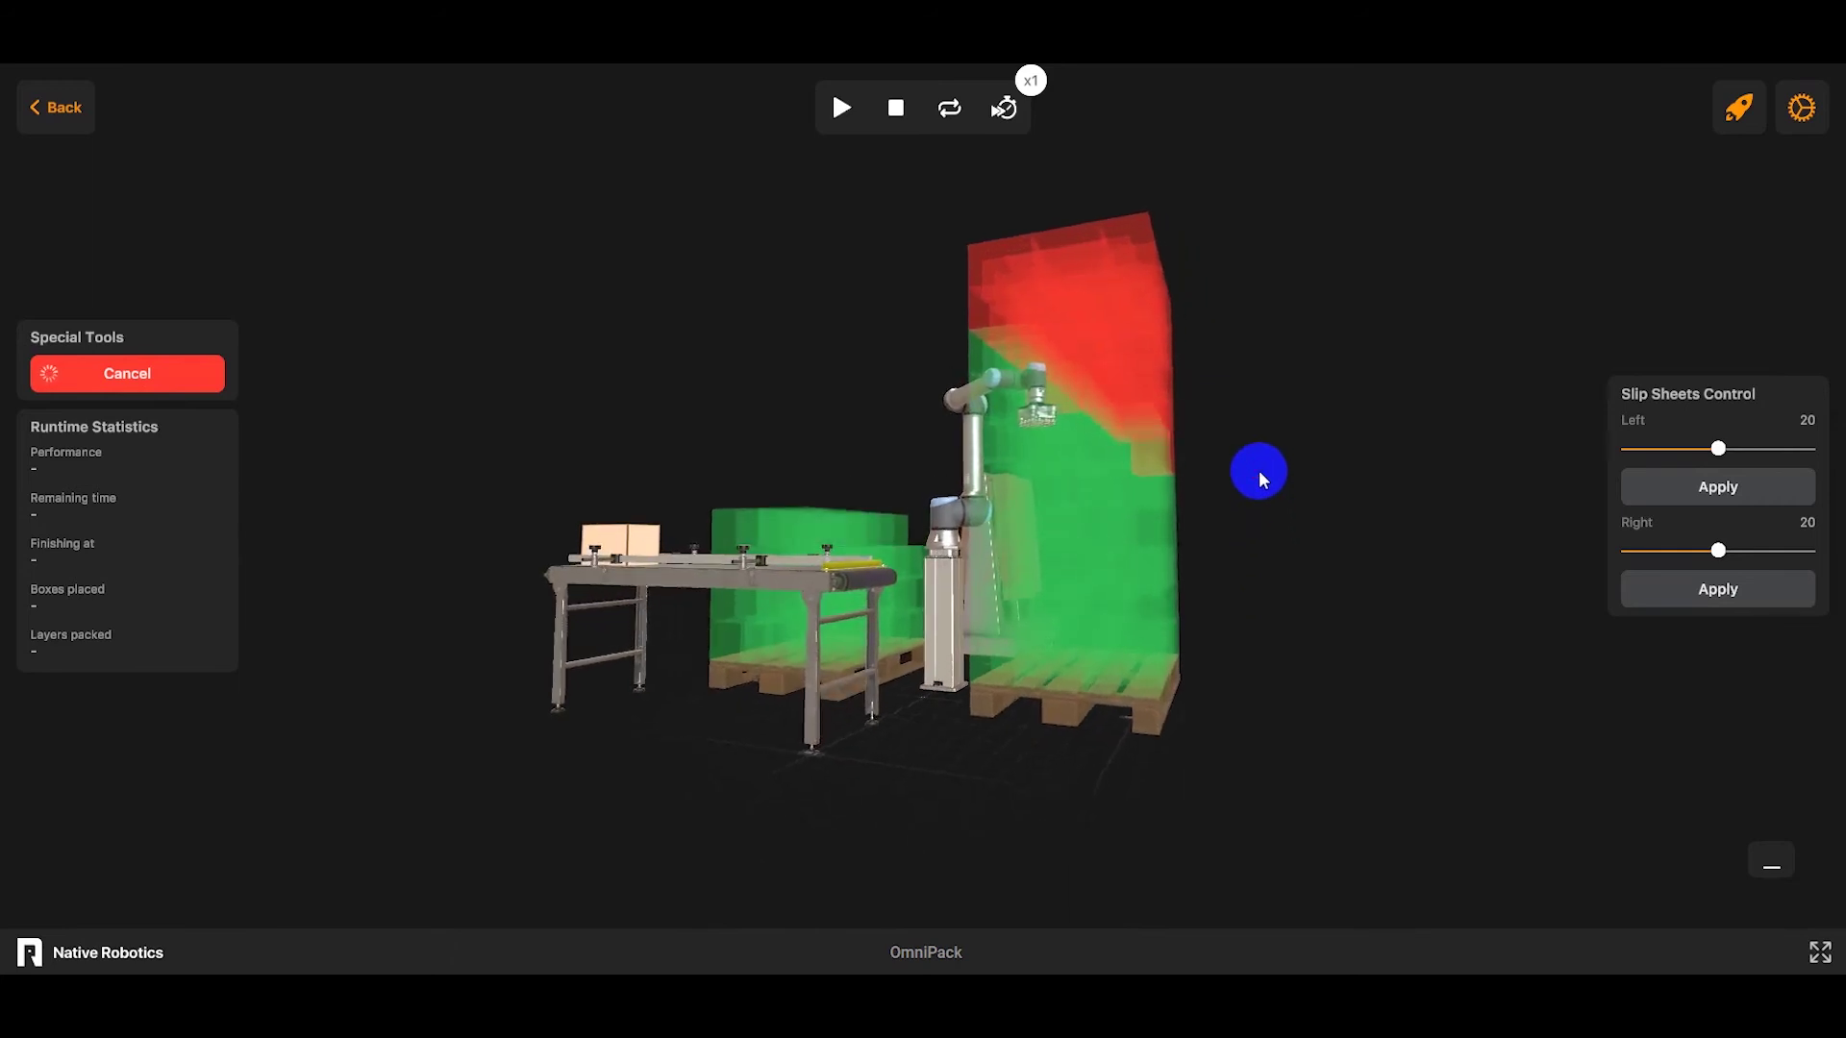
{"action": "left_click", "coordinate": [204, 383]}
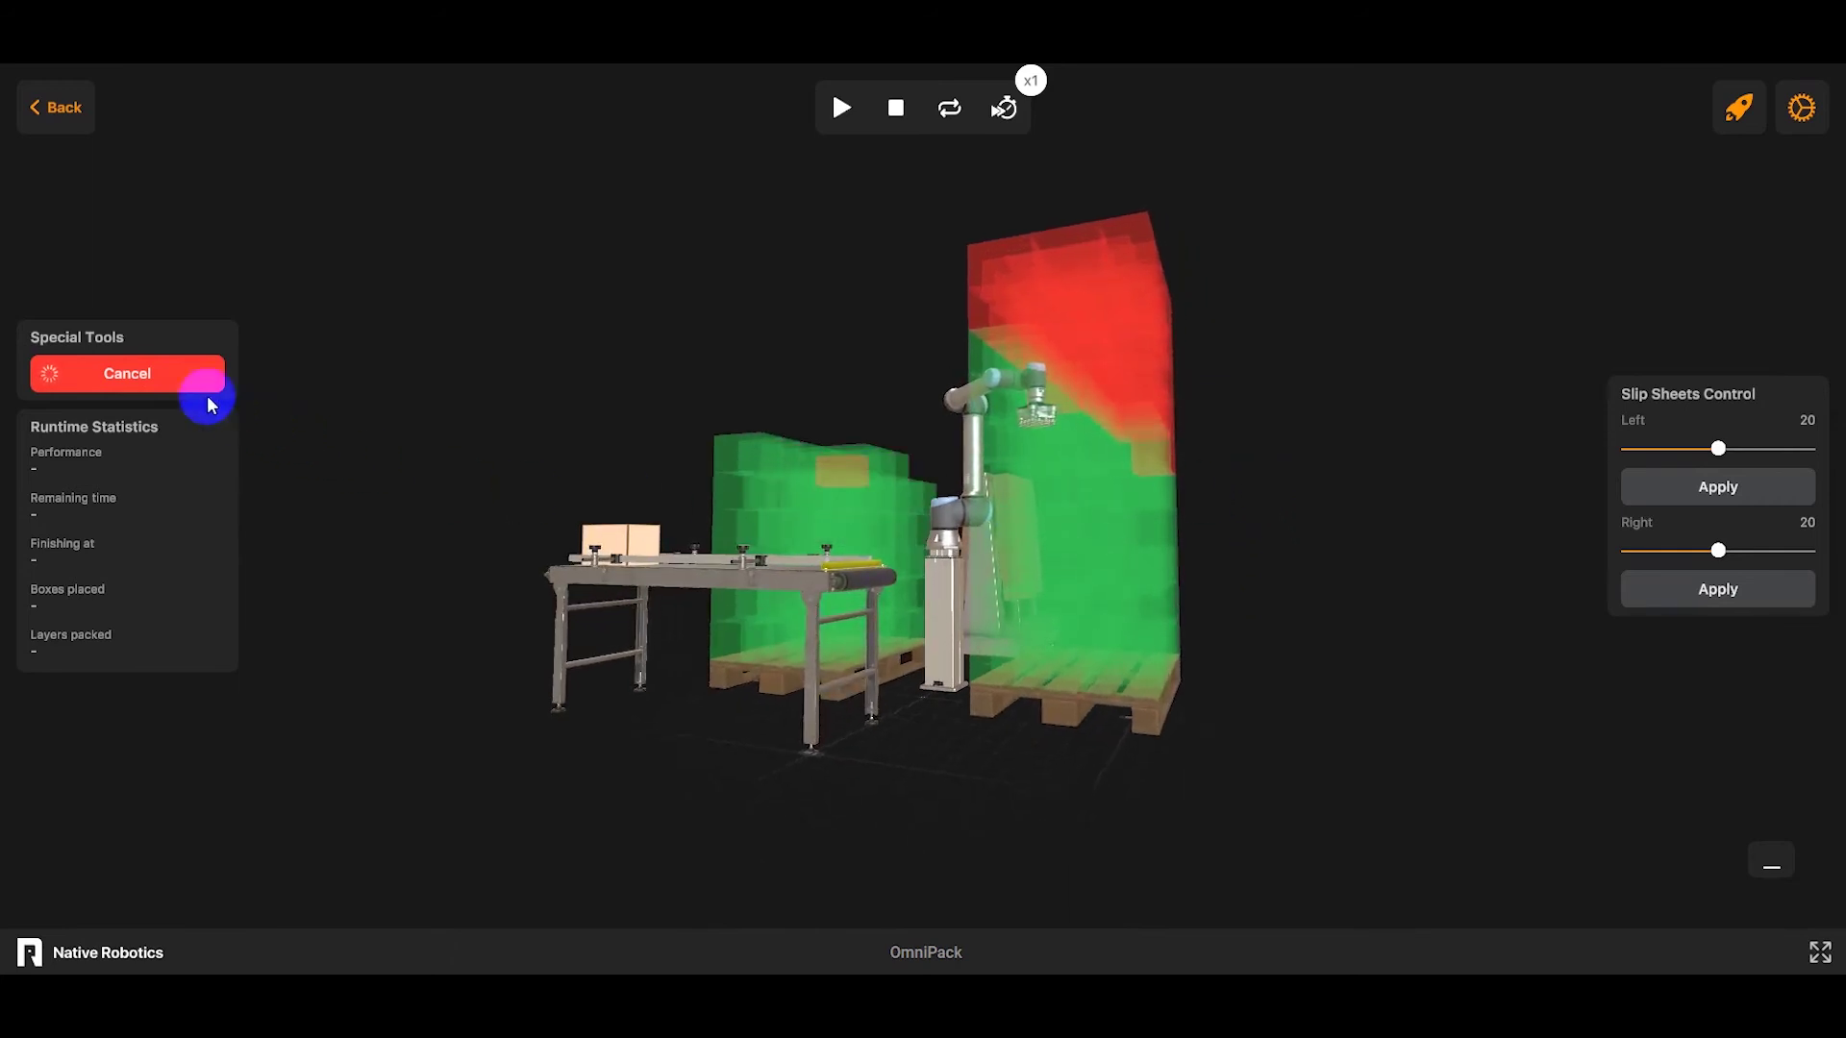
{"action": "left_click", "coordinate": [158, 375]}
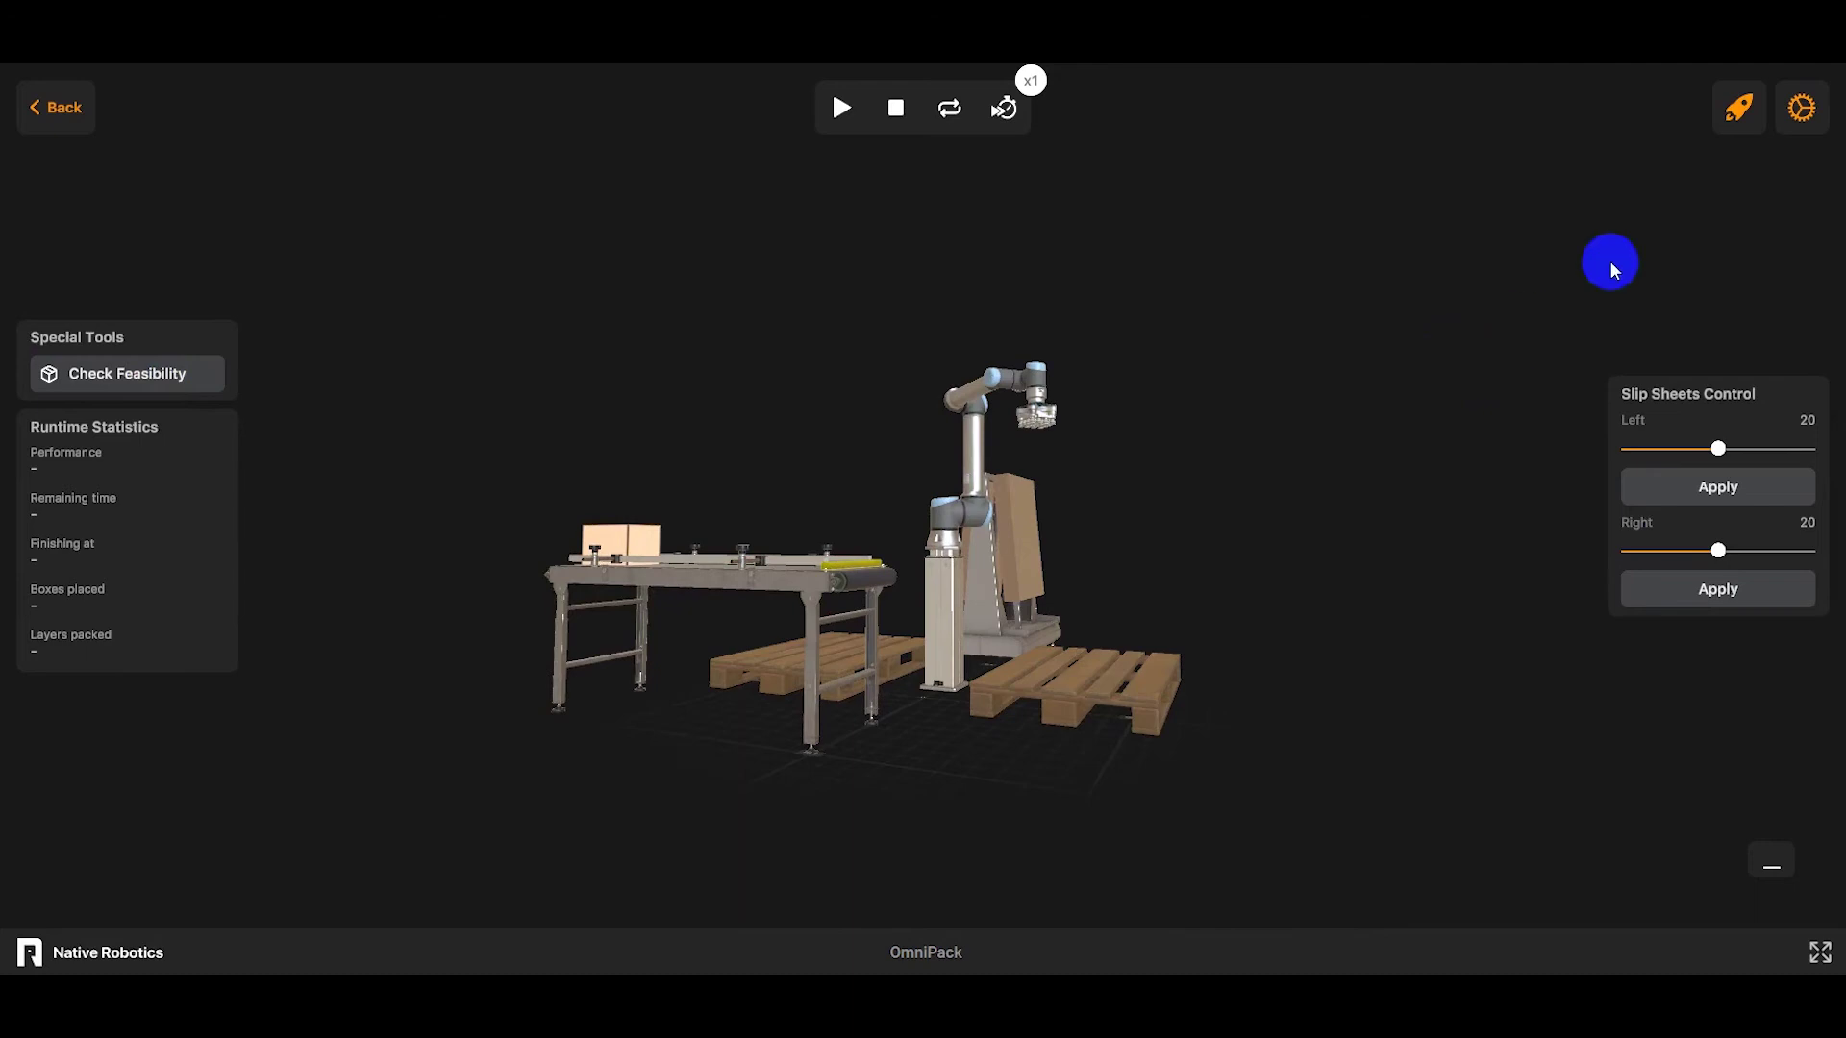
Re-enable the lifting column, rerun the feasibility check on the pallets, and cancel it
{"action": "left_click", "coordinate": [1817, 112]}
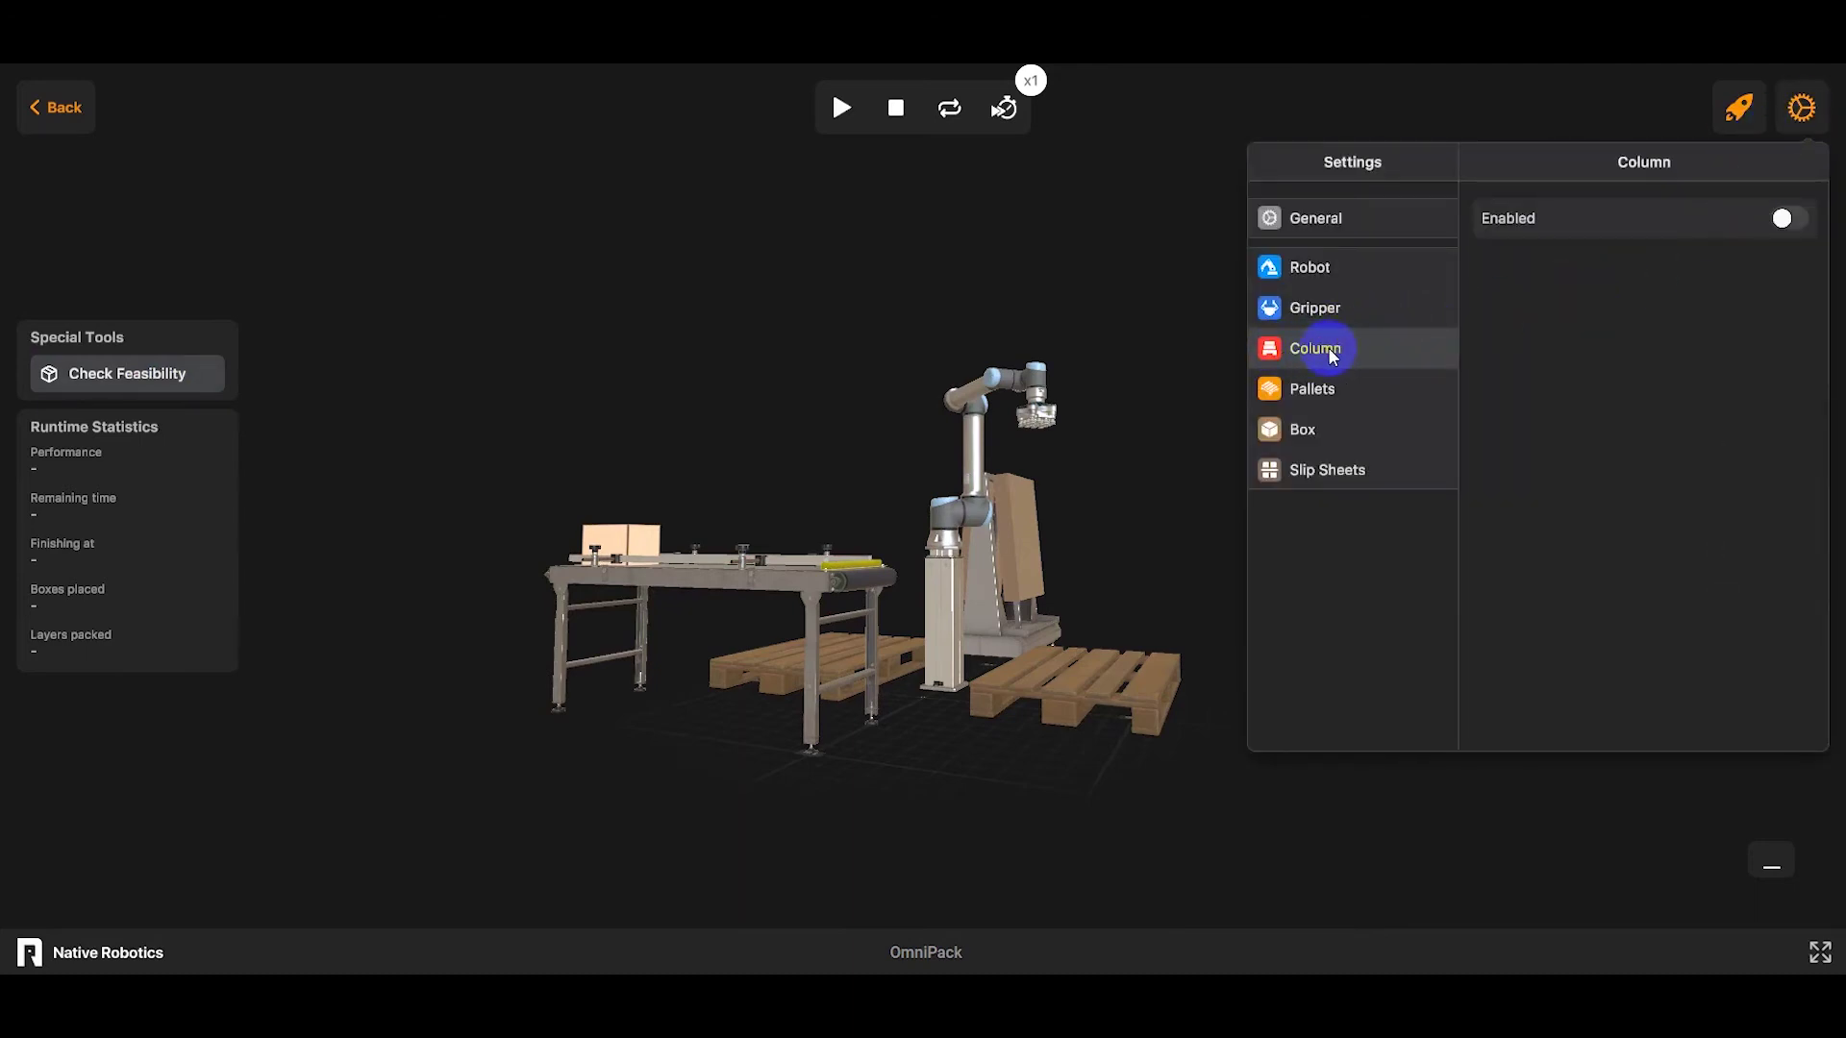
{"action": "left_click", "coordinate": [1781, 220]}
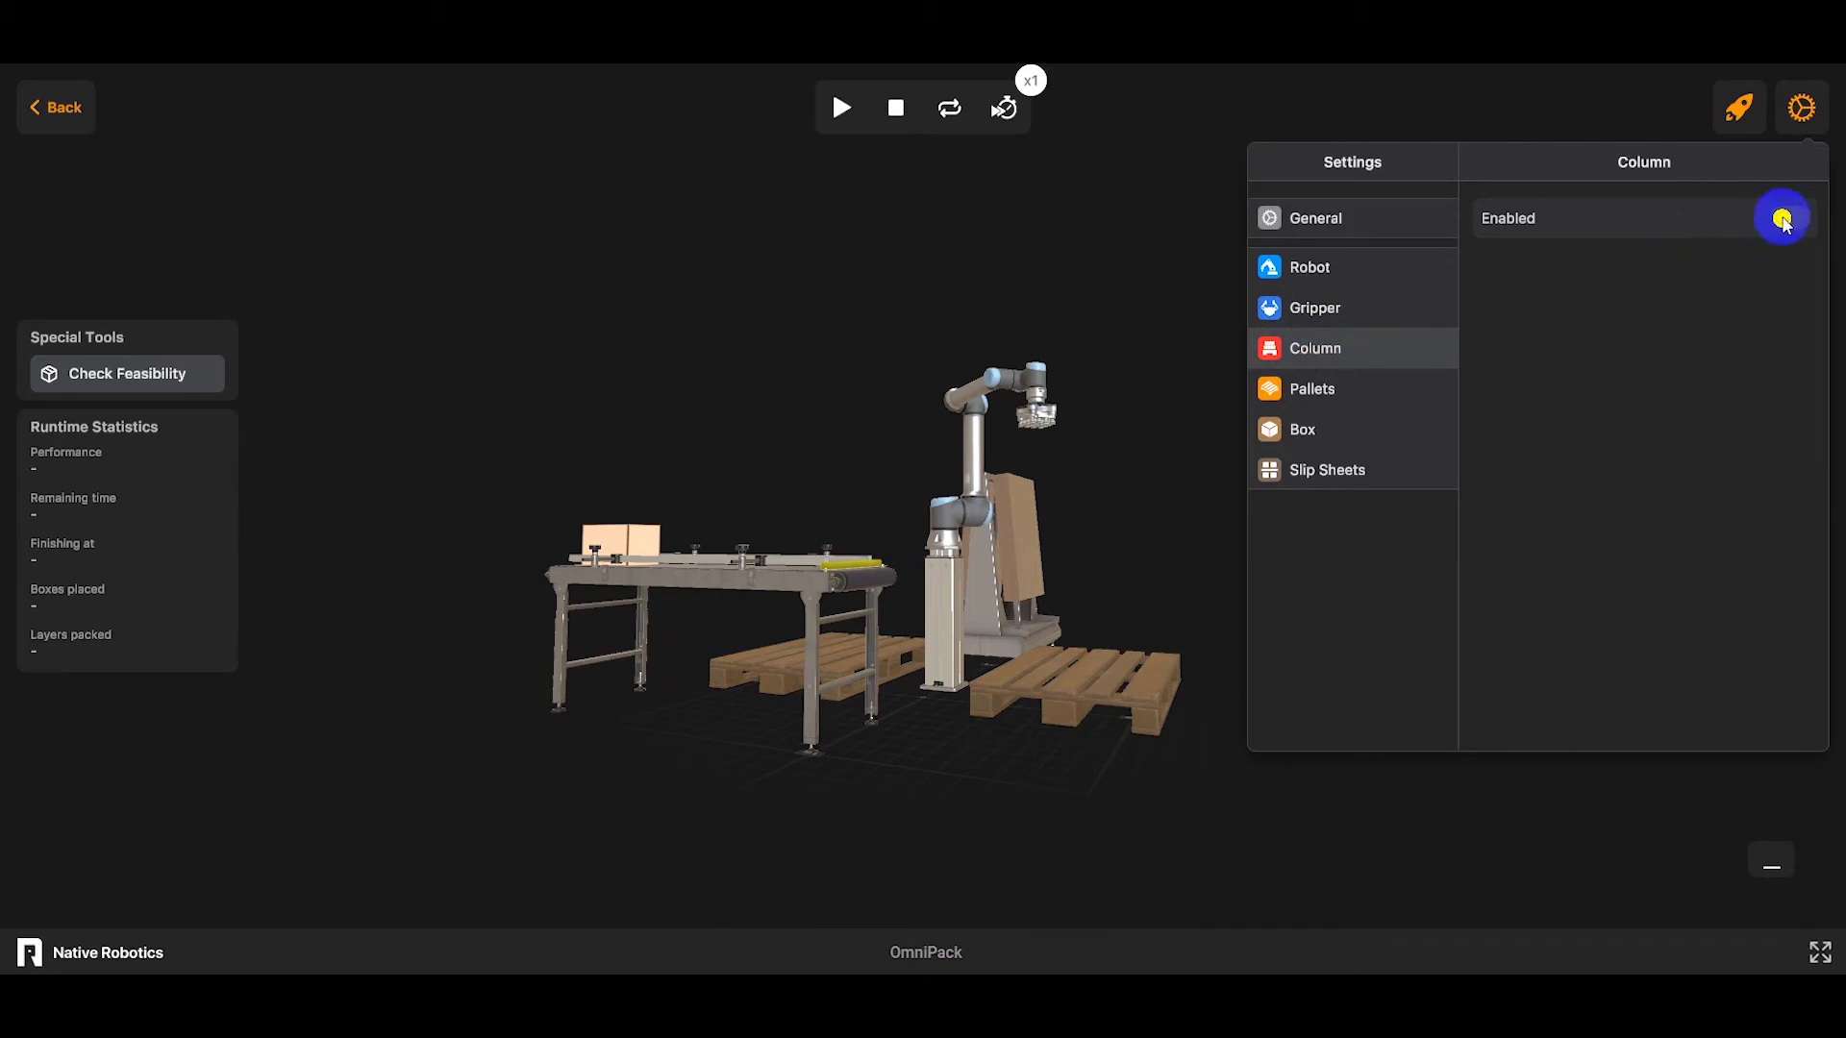
{"action": "left_click", "coordinate": [132, 375]}
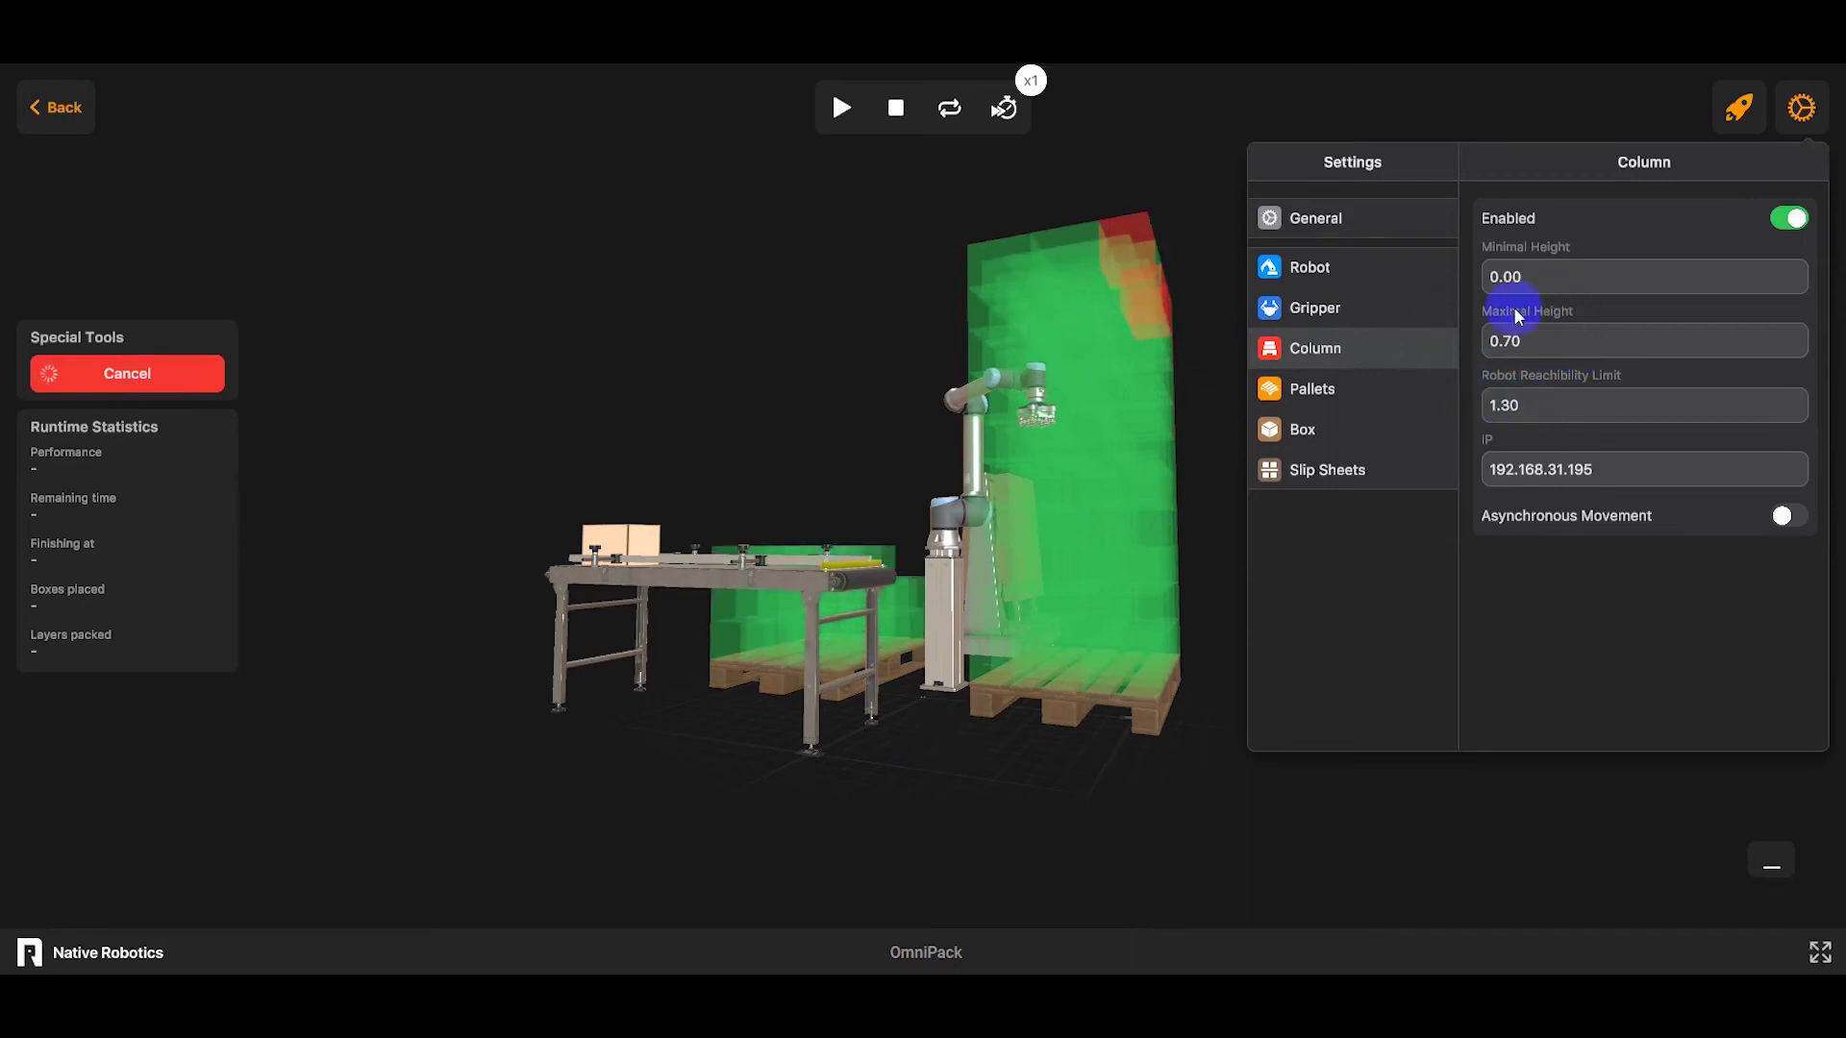
{"action": "left_click", "coordinate": [1494, 354]}
{"action": "left_click", "coordinate": [183, 379]}
Set the column's maximal height to 1 and close the settings
{"action": "left_click", "coordinate": [1520, 342]}
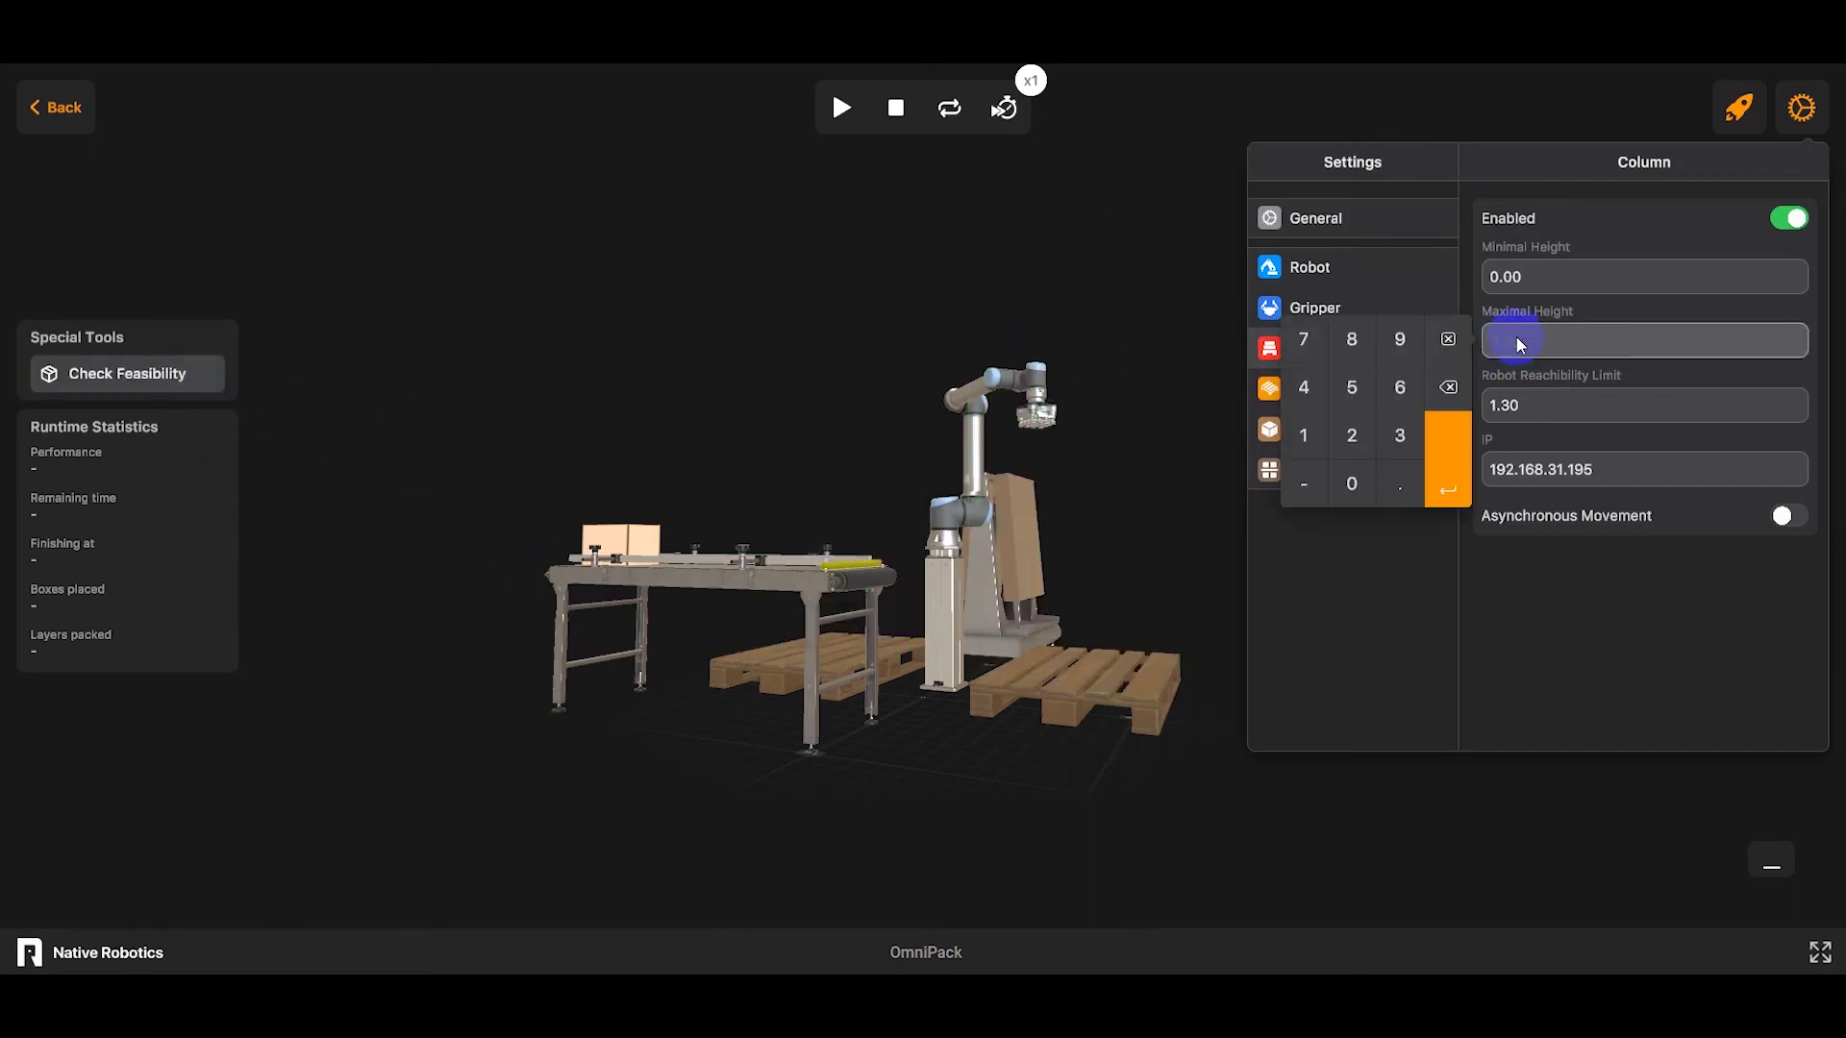
{"action": "left_click", "coordinate": [1442, 470]}
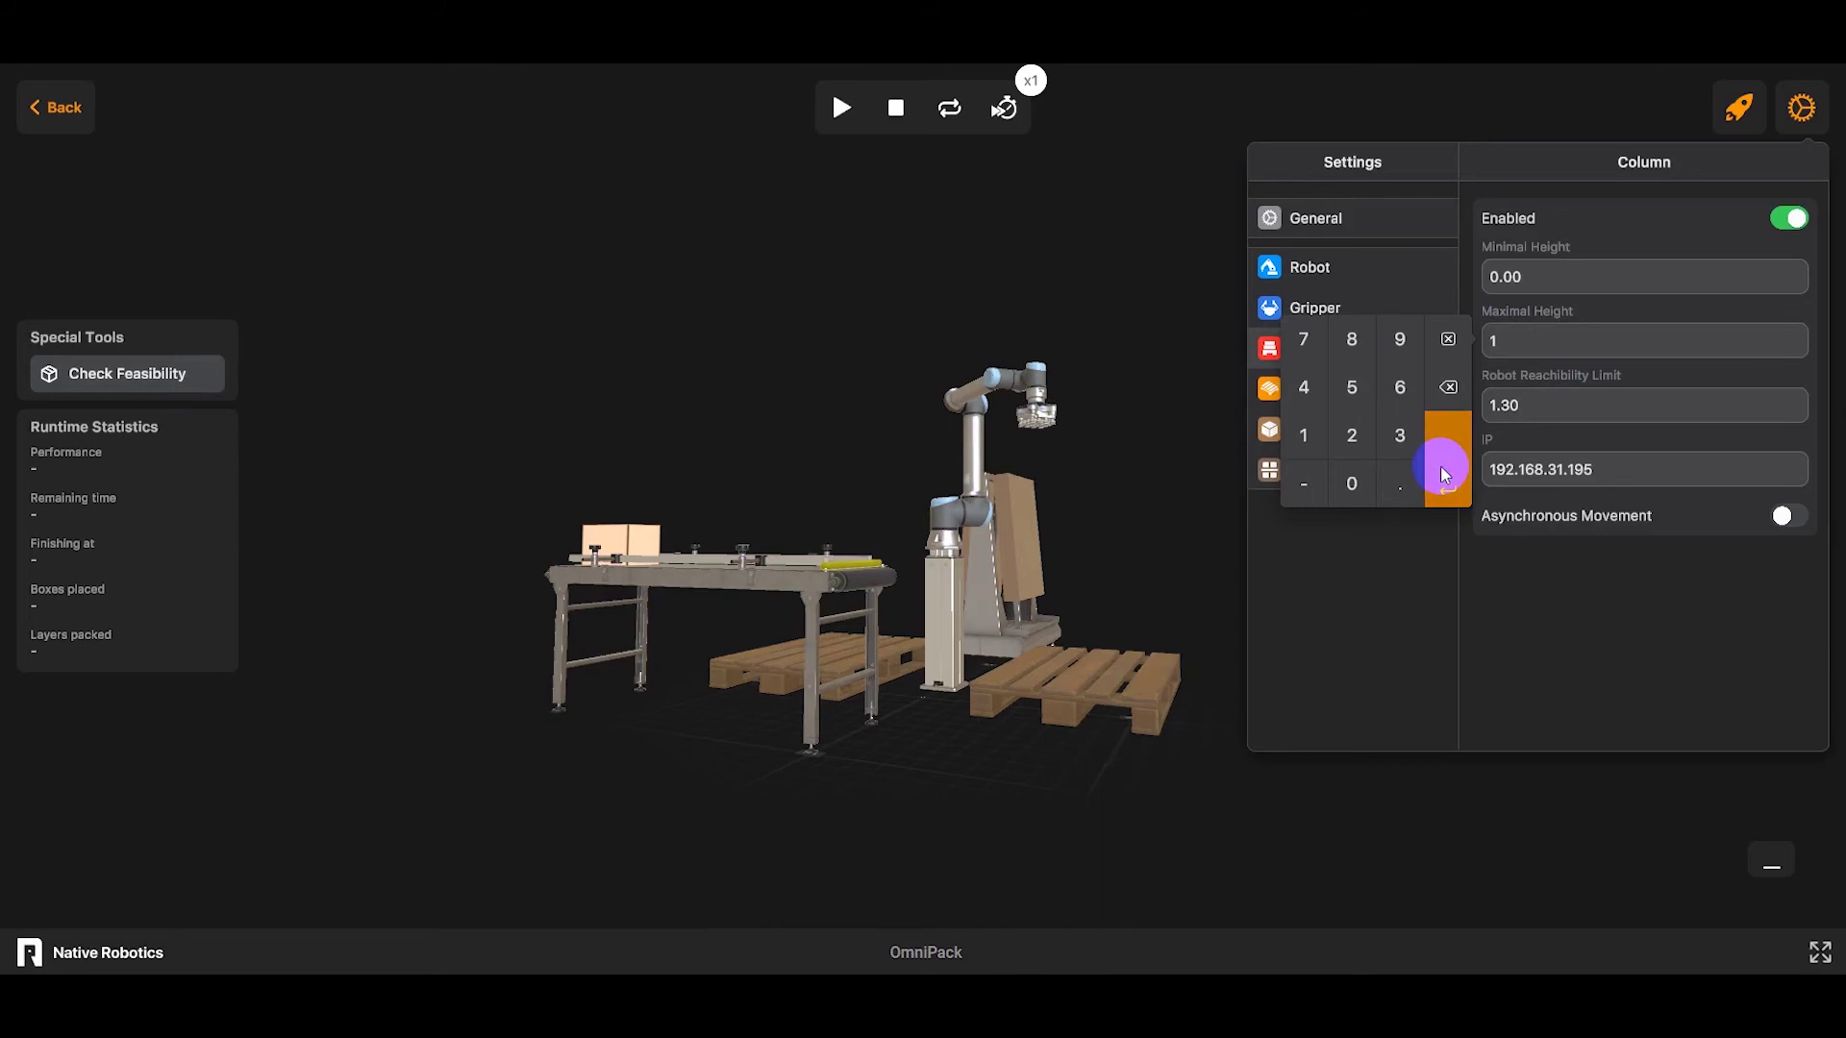
{"action": "left_click", "coordinate": [1804, 109]}
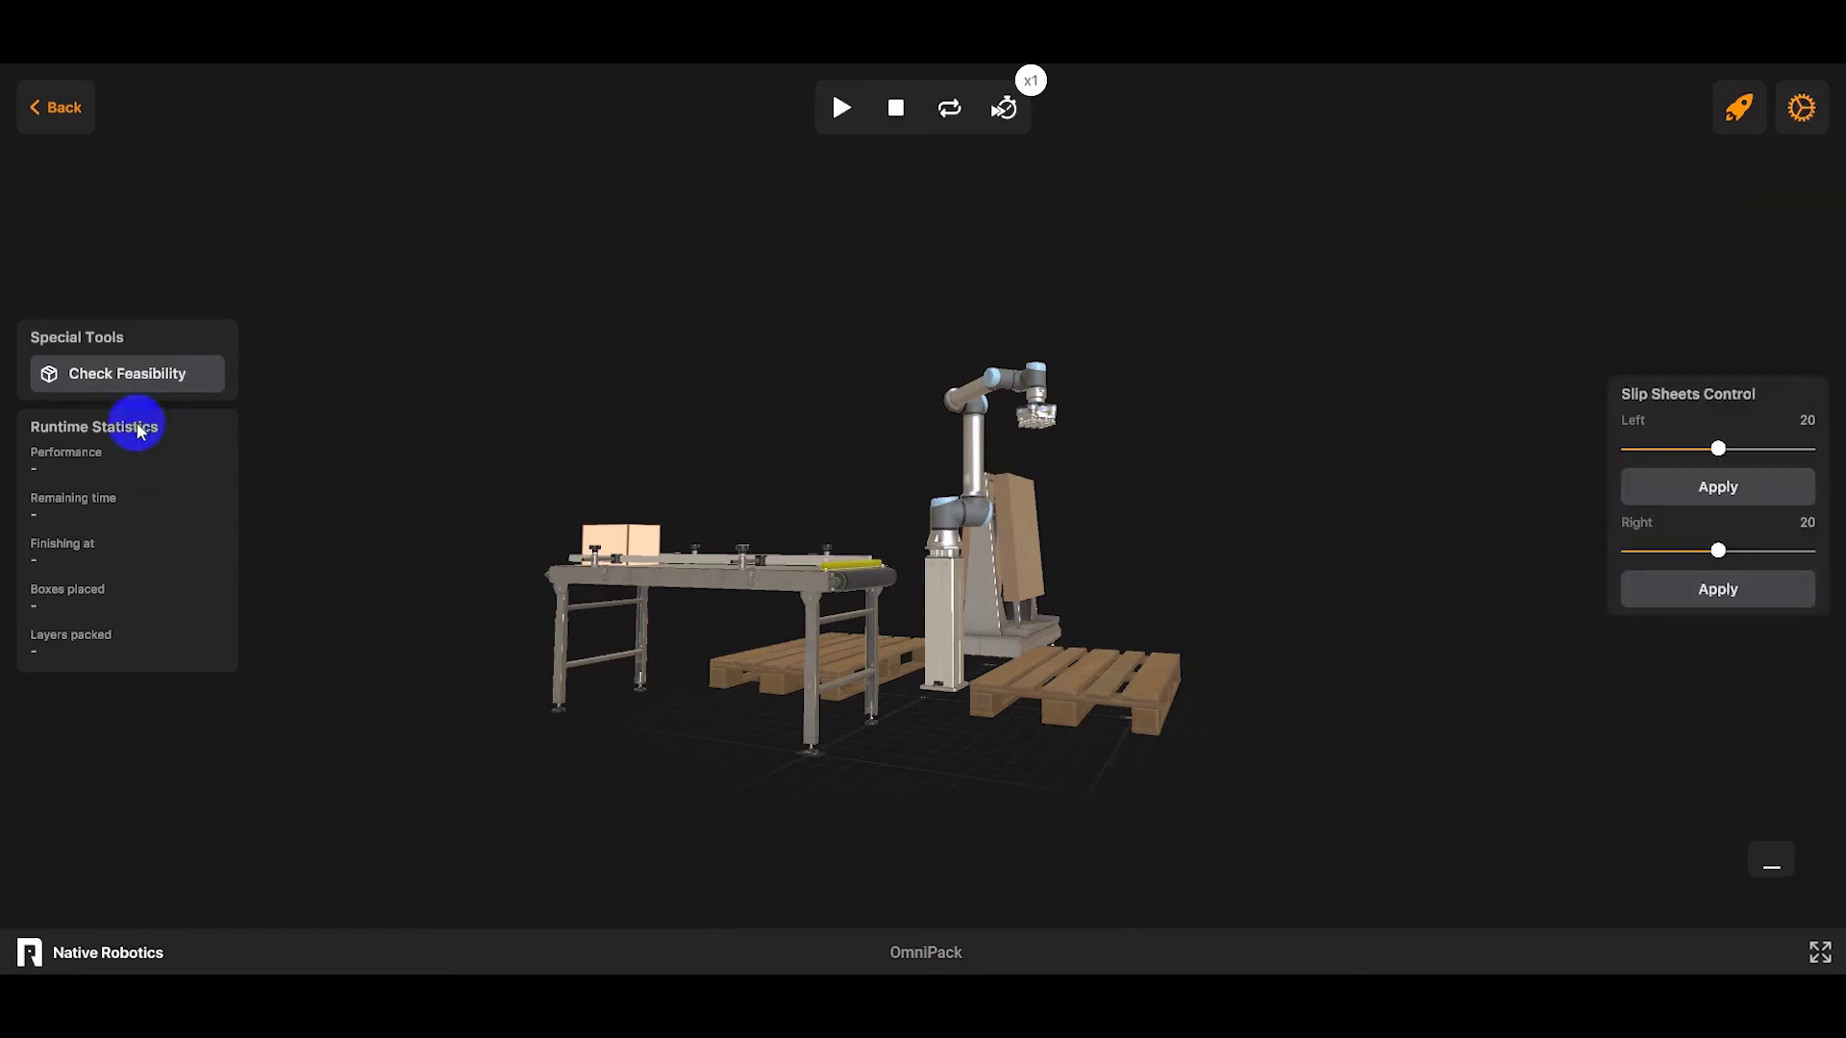
Check feasibility with the raised column limit, inspect the pallets' reachable areas, and cancel the check
{"action": "left_click", "coordinate": [128, 373]}
{"action": "left_click_drag", "start_coordinate": [1290, 411], "coordinate": [1282, 630]}
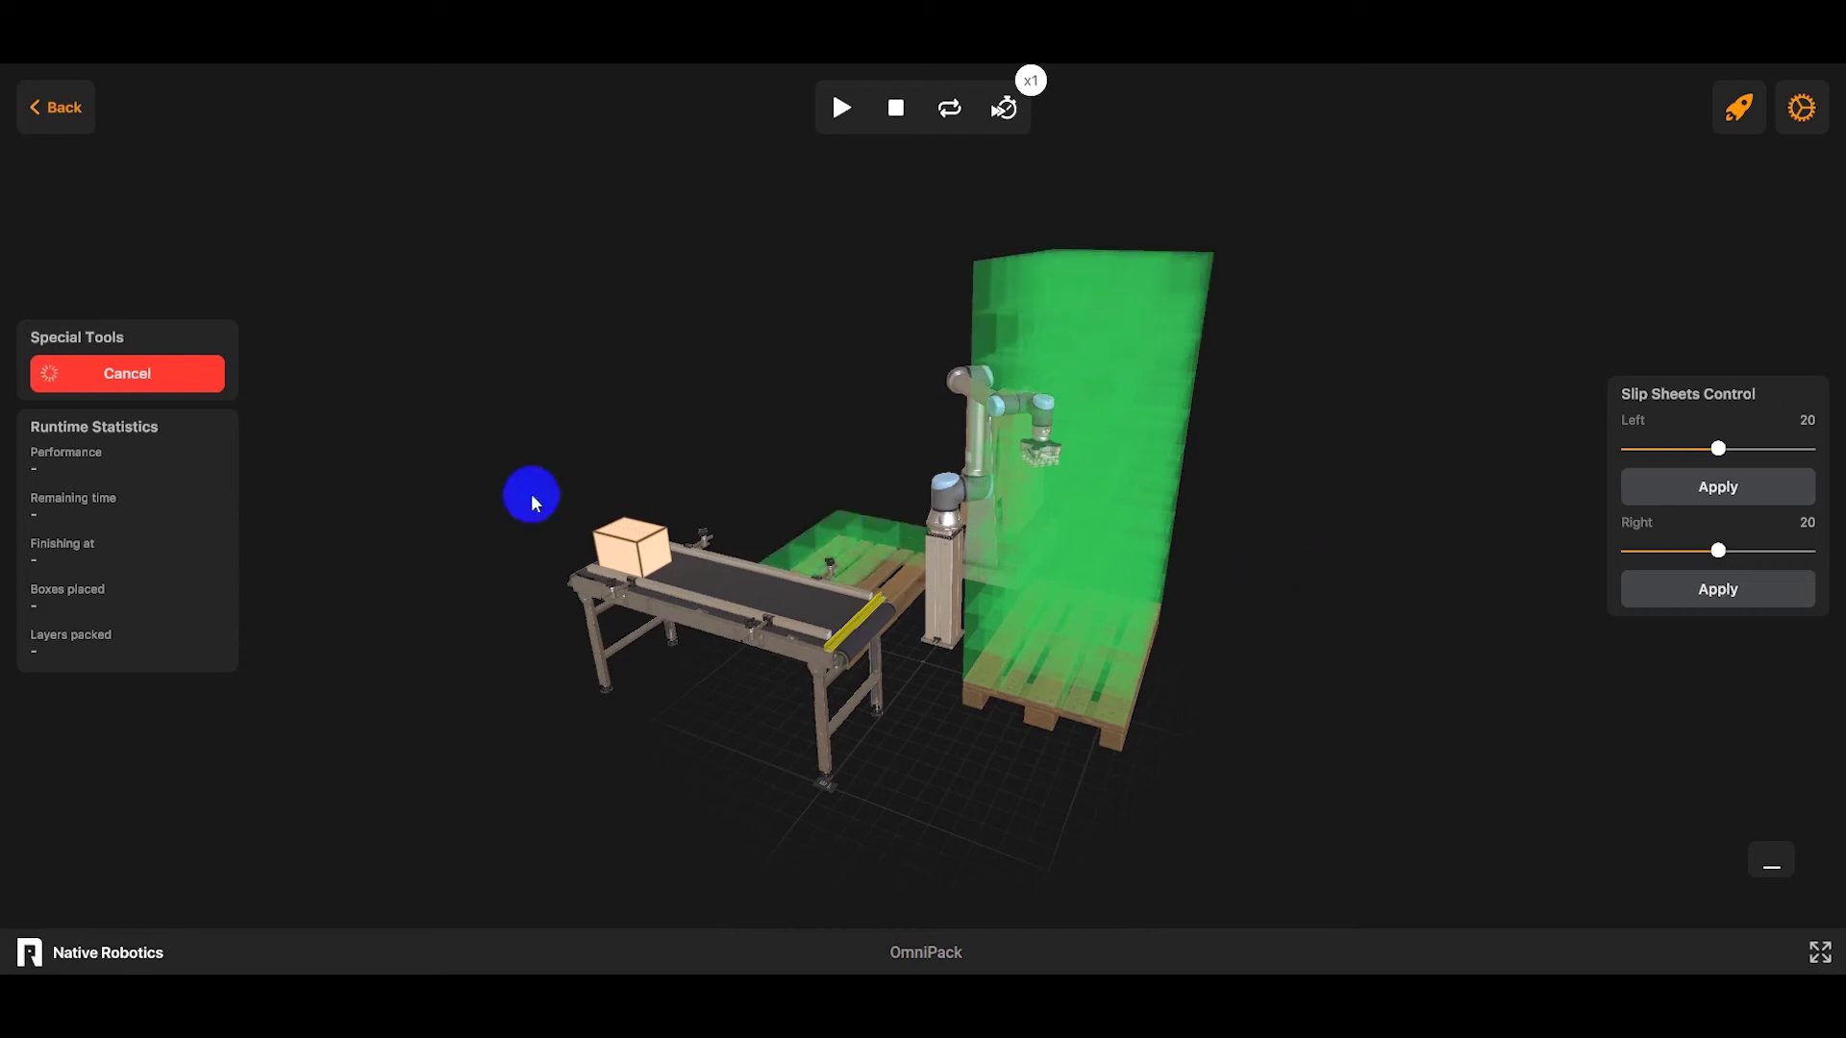
{"action": "left_click", "coordinate": [158, 377]}
{"action": "left_click_drag", "start_coordinate": [1324, 510], "coordinate": [1096, 478]}
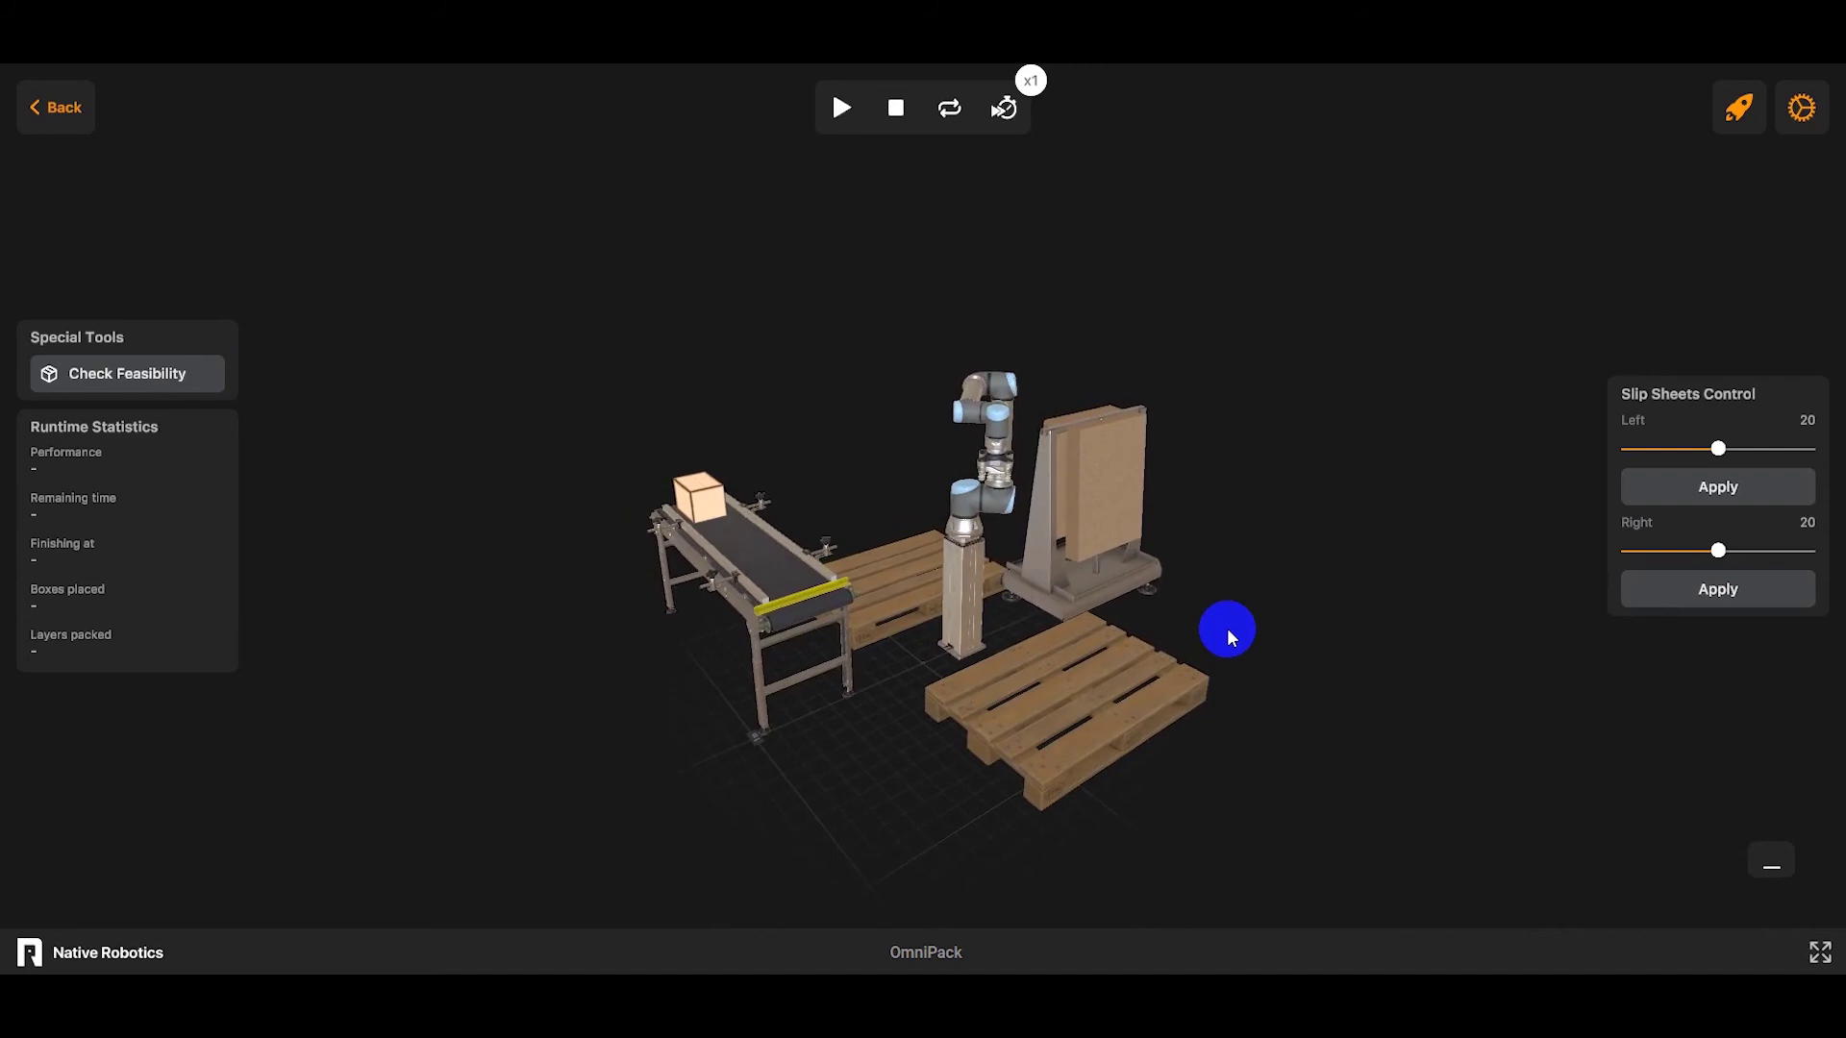
Set the robot's movement speed to 0.9 and the box reset time to 1 s
{"action": "left_click", "coordinate": [1801, 106]}
{"action": "left_click", "coordinate": [1351, 274]}
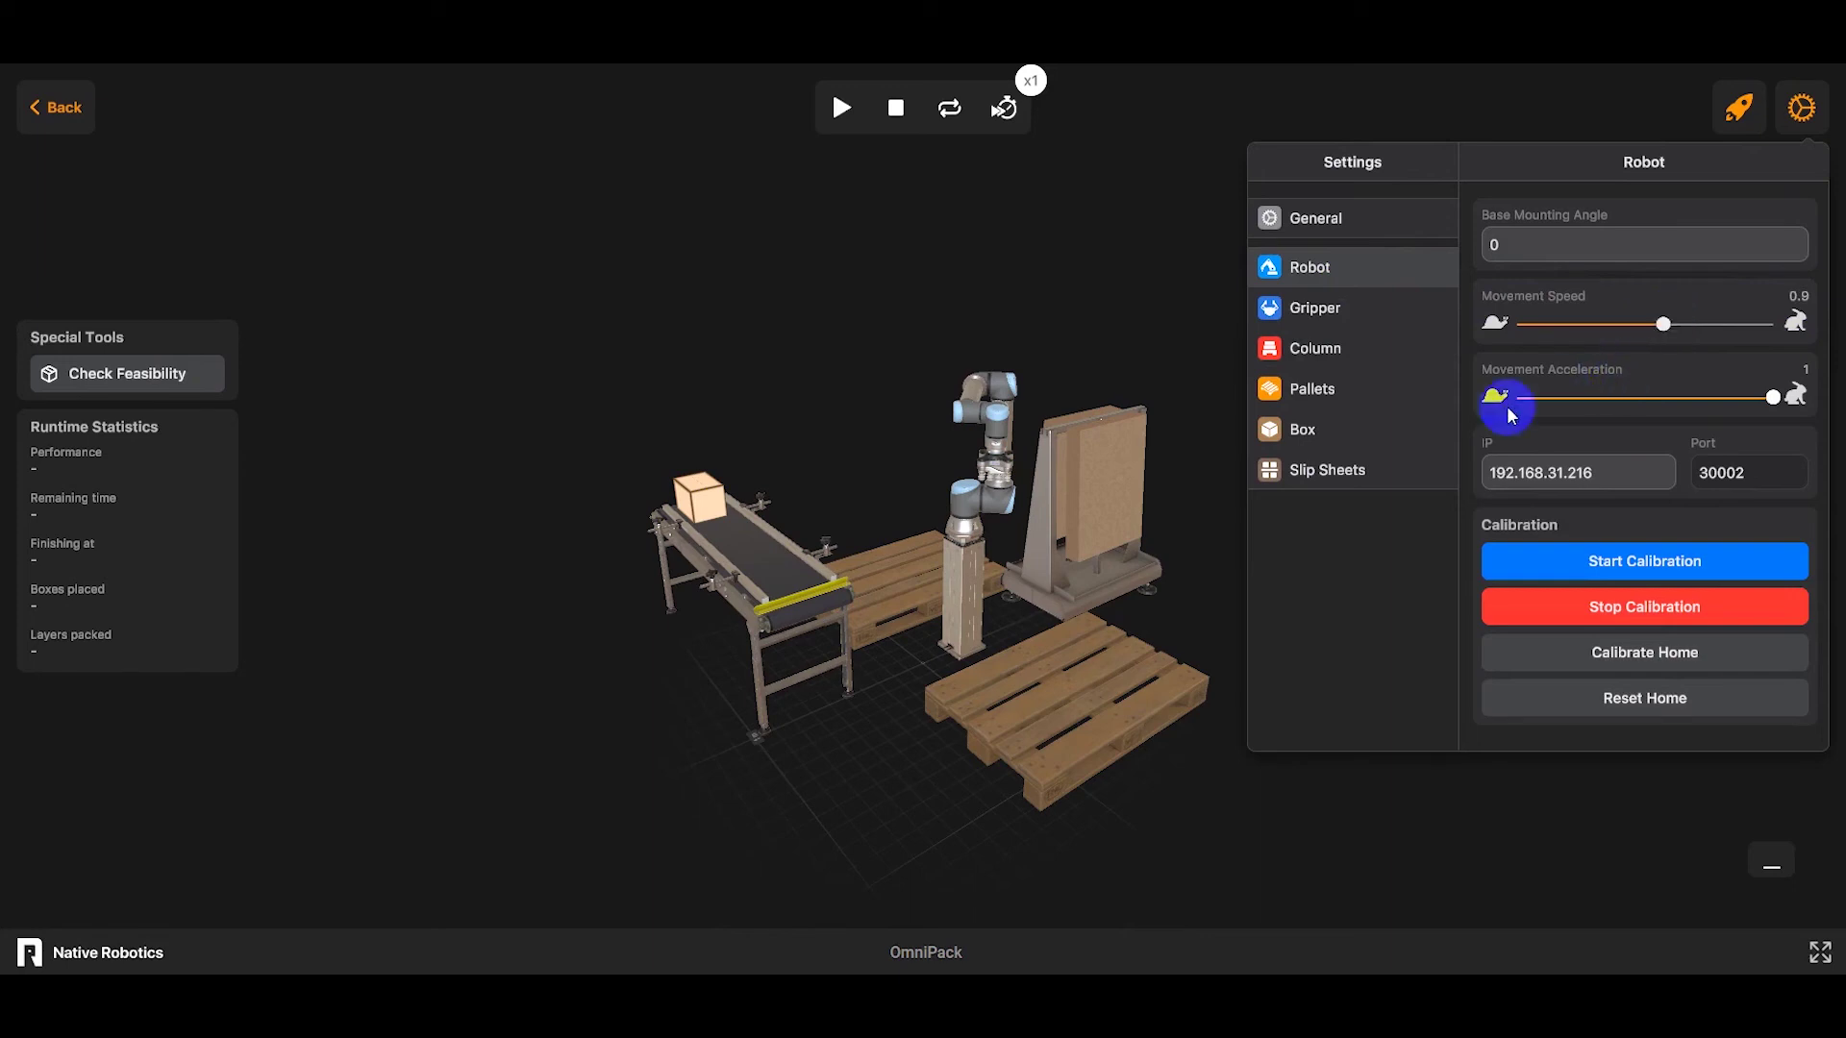
{"action": "left_click", "coordinate": [1306, 437]}
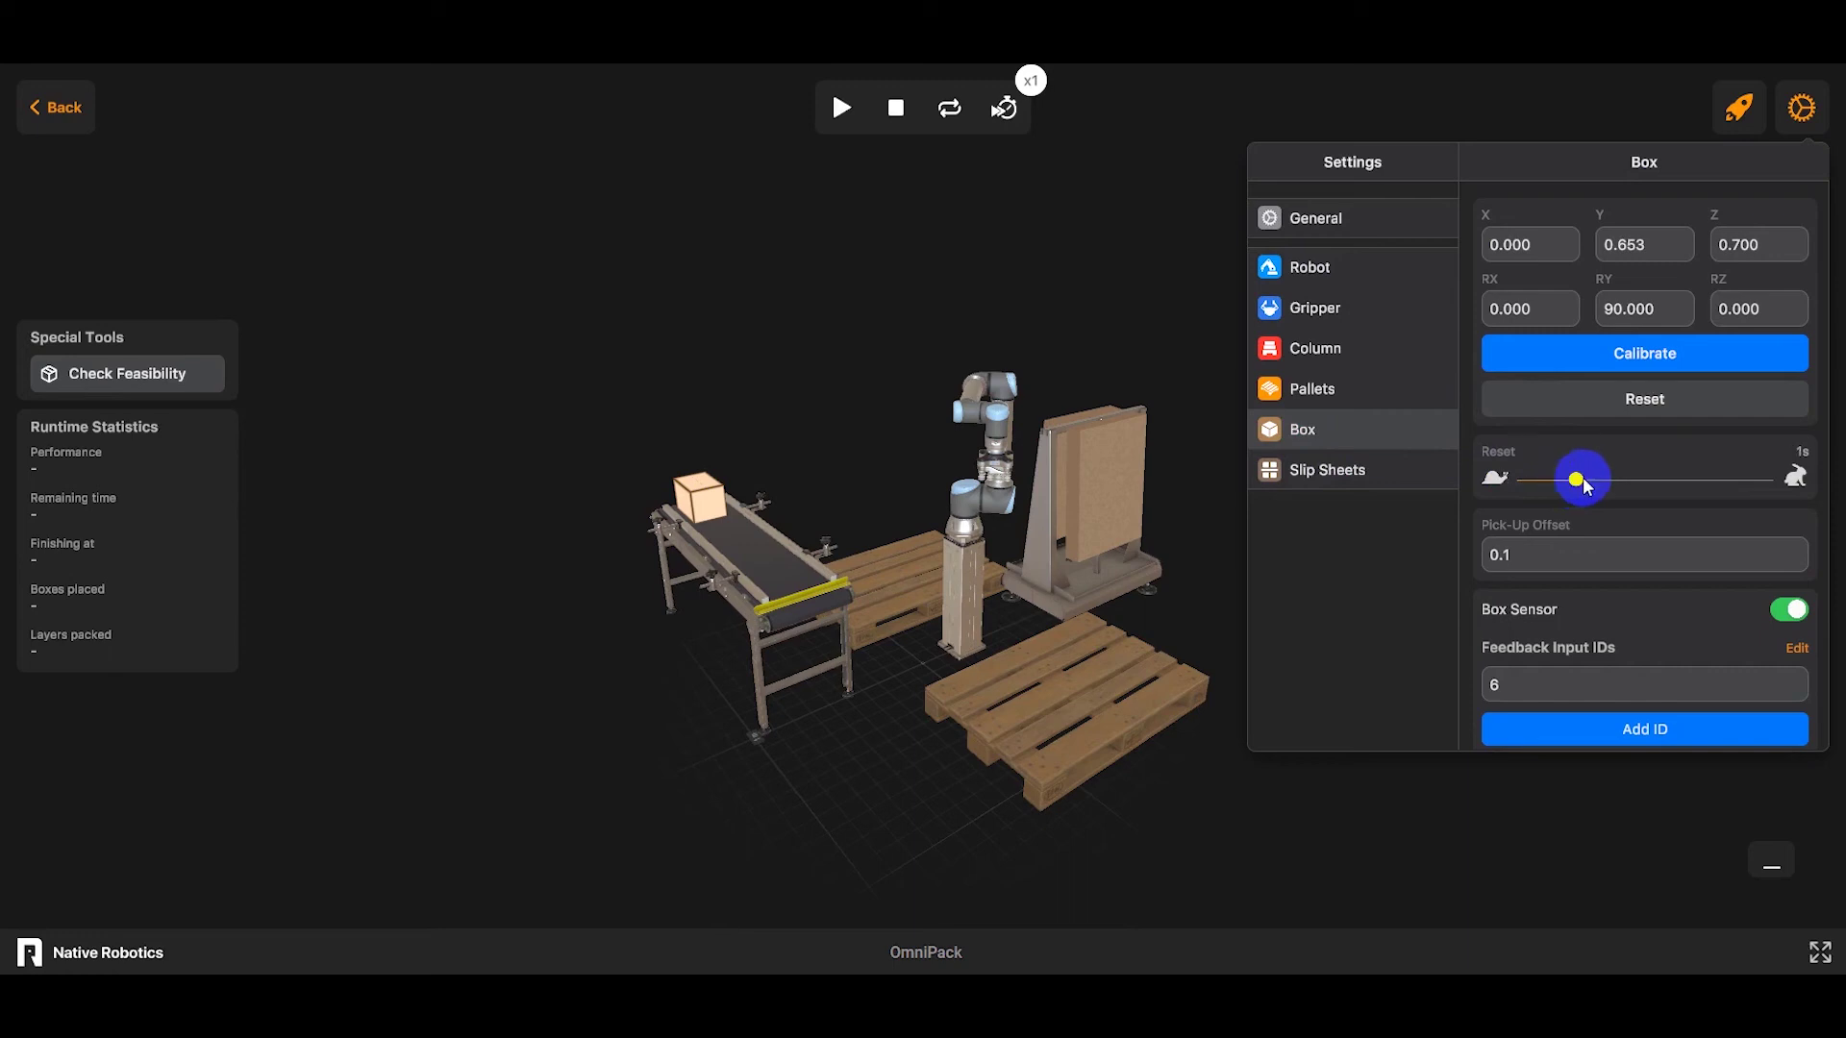
{"action": "left_click", "coordinate": [1811, 114]}
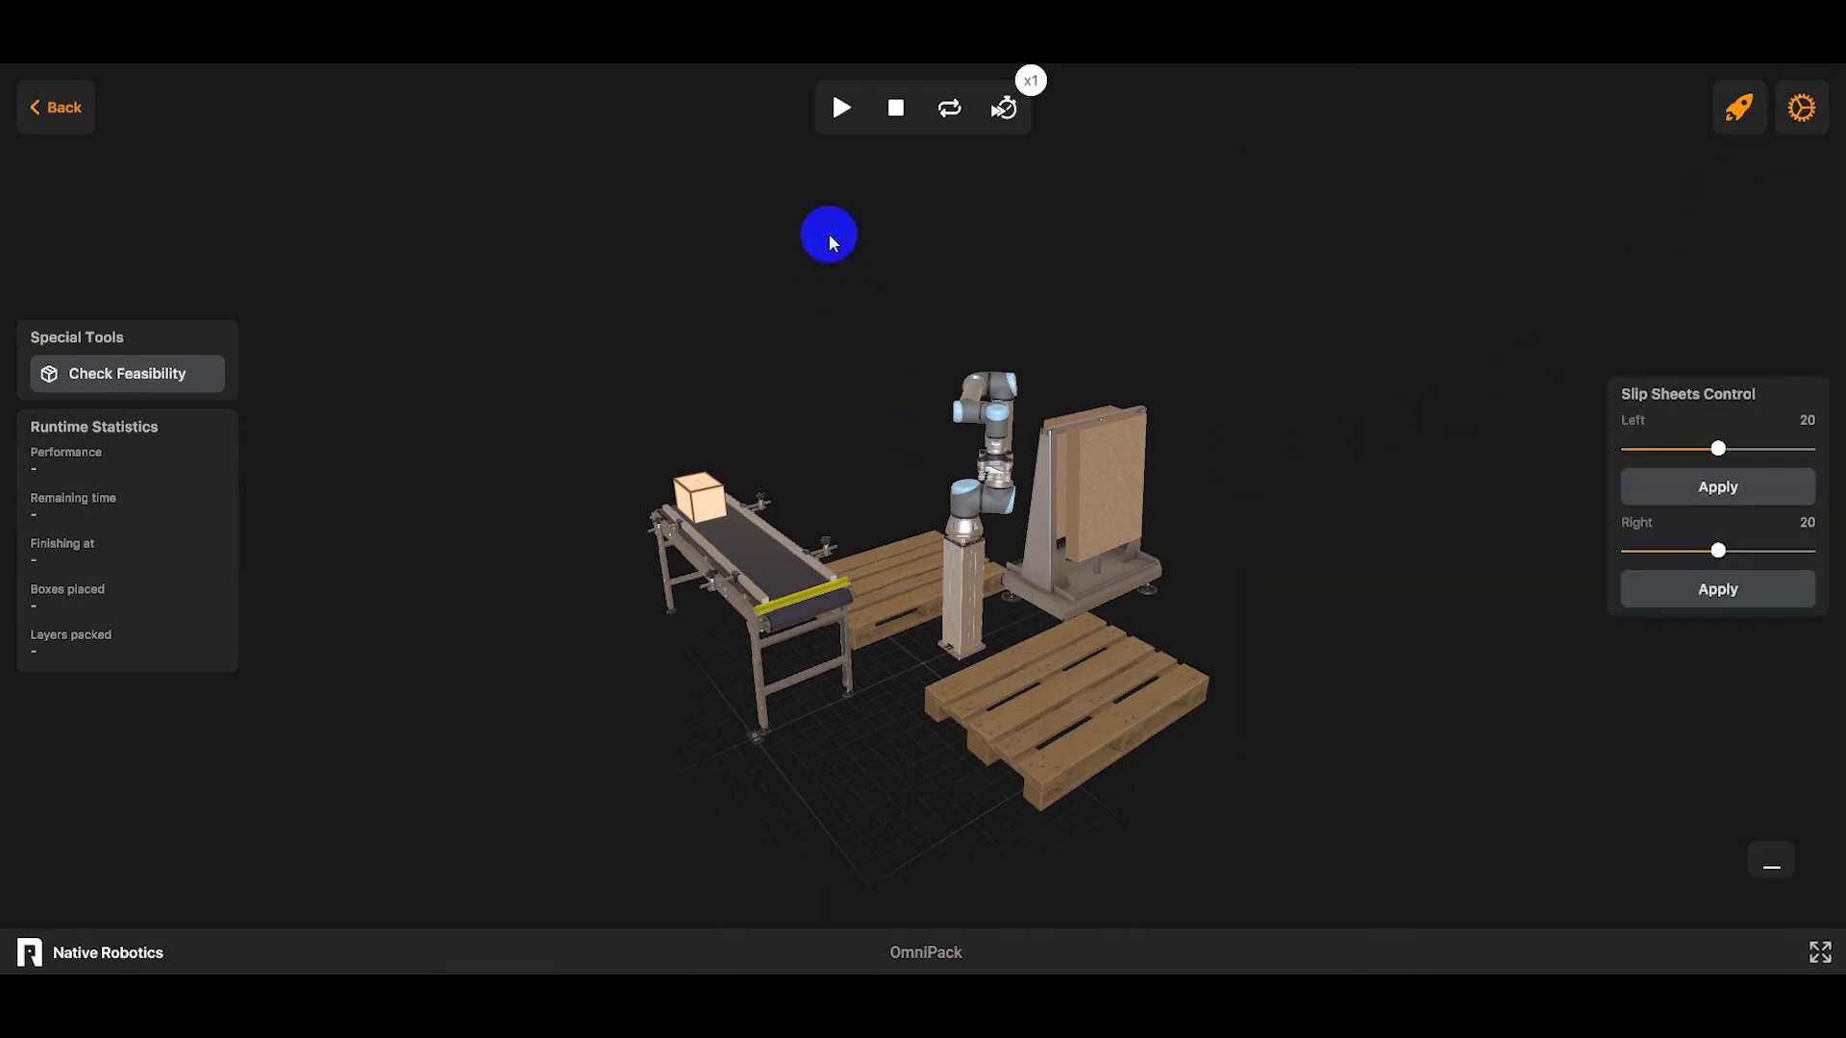
Start the palletizing simulation and watch the robot place boxes from different angles
{"action": "left_click", "coordinate": [842, 111]}
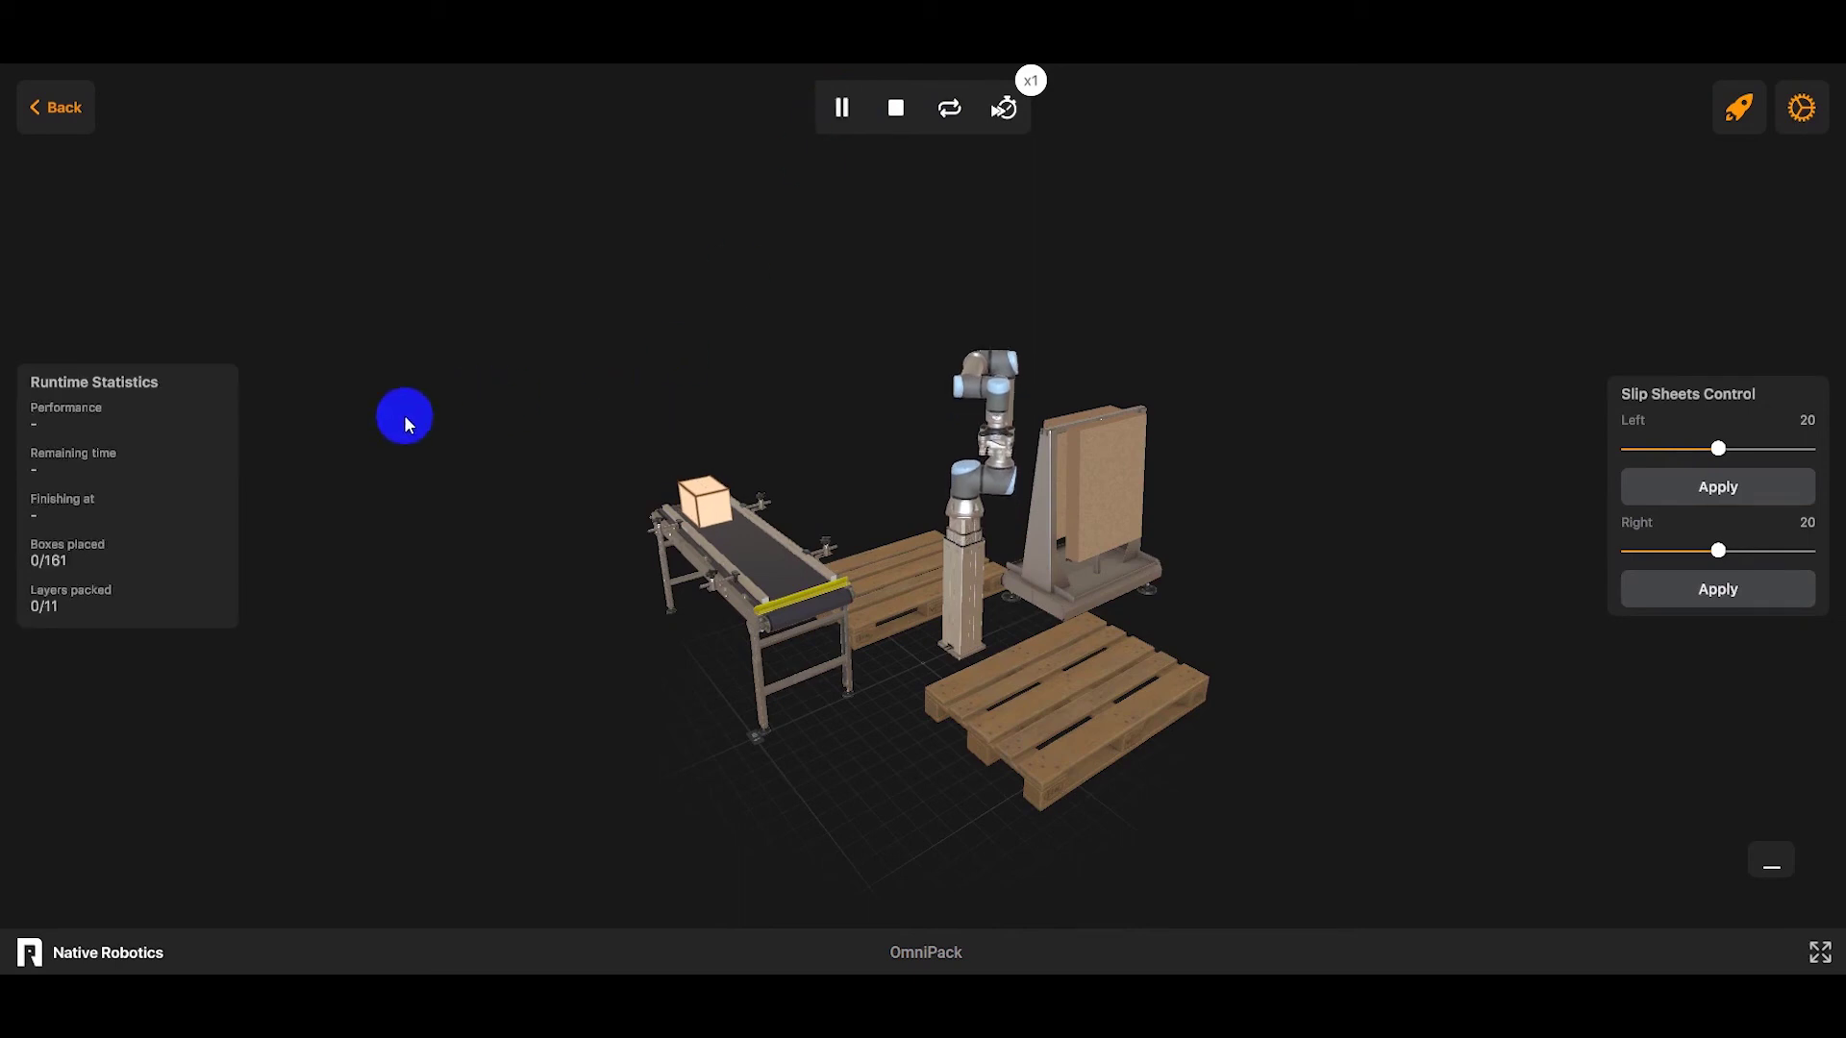
{"action": "left_click_drag", "start_coordinate": [407, 424], "coordinate": [507, 494]}
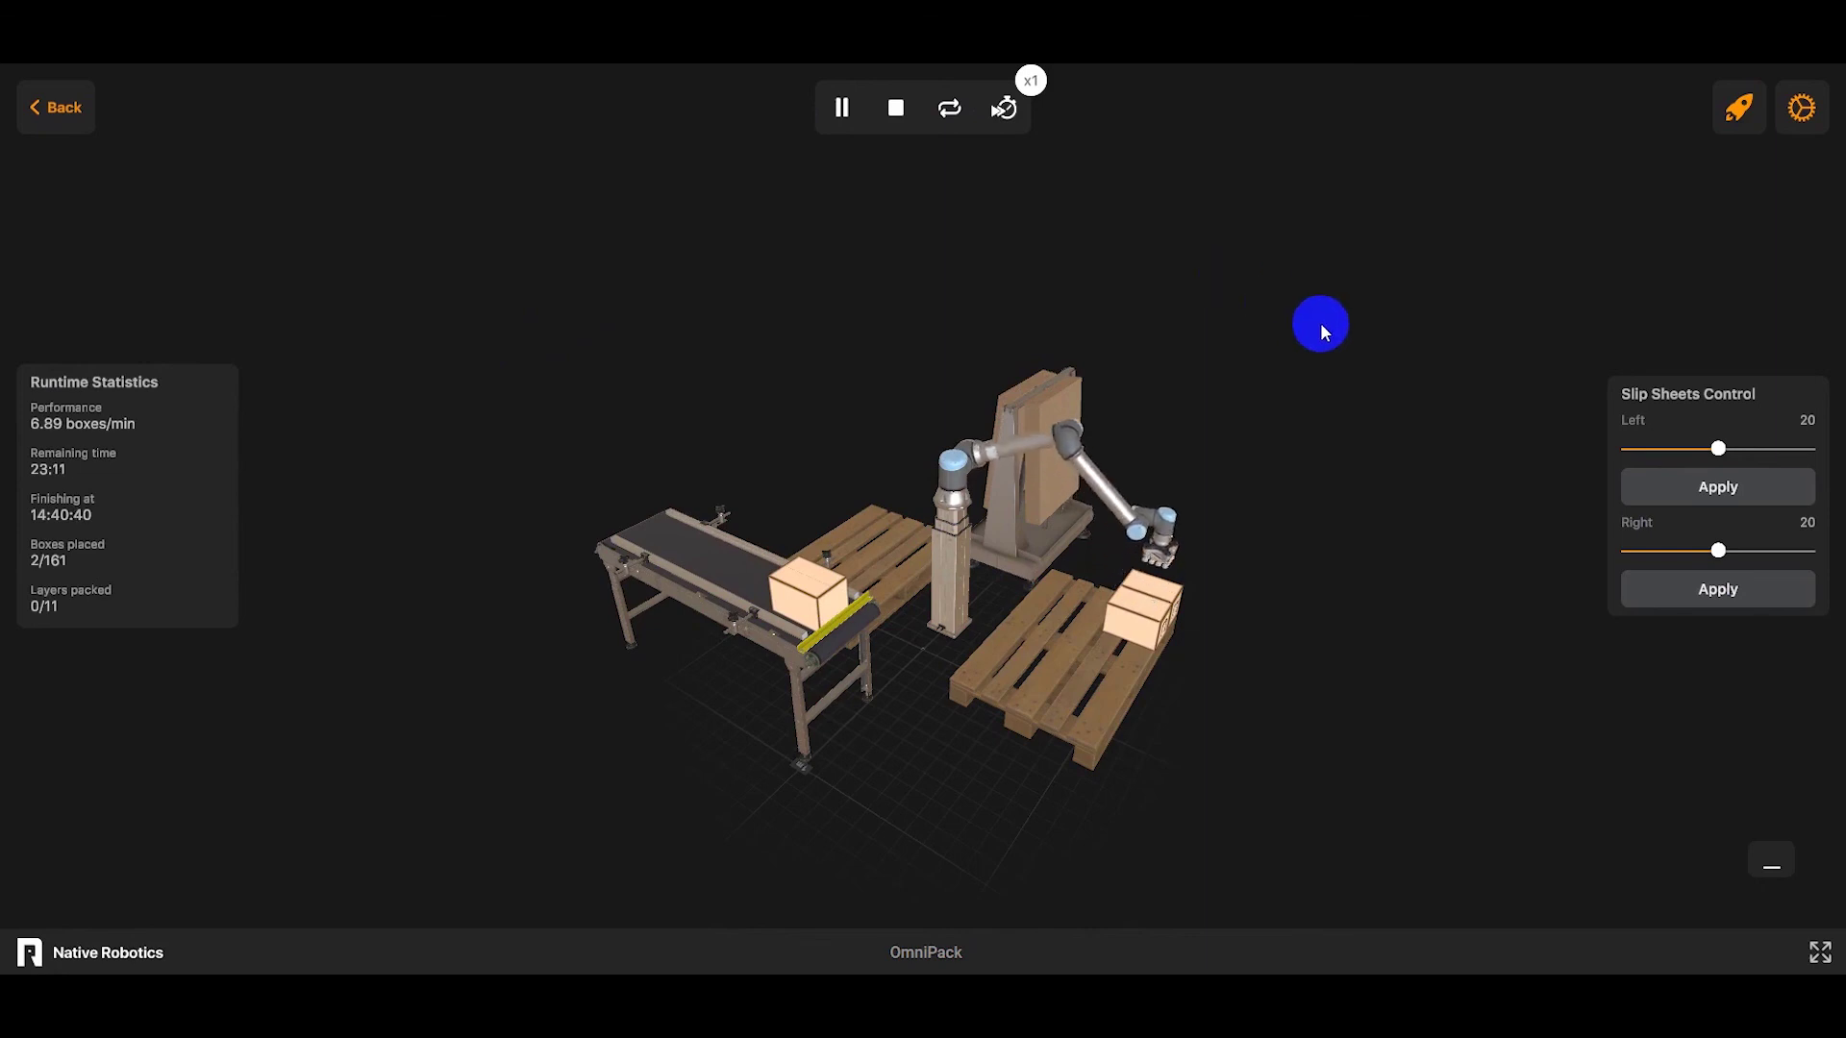
{"action": "left_click_drag", "start_coordinate": [1320, 328], "coordinate": [1178, 297]}
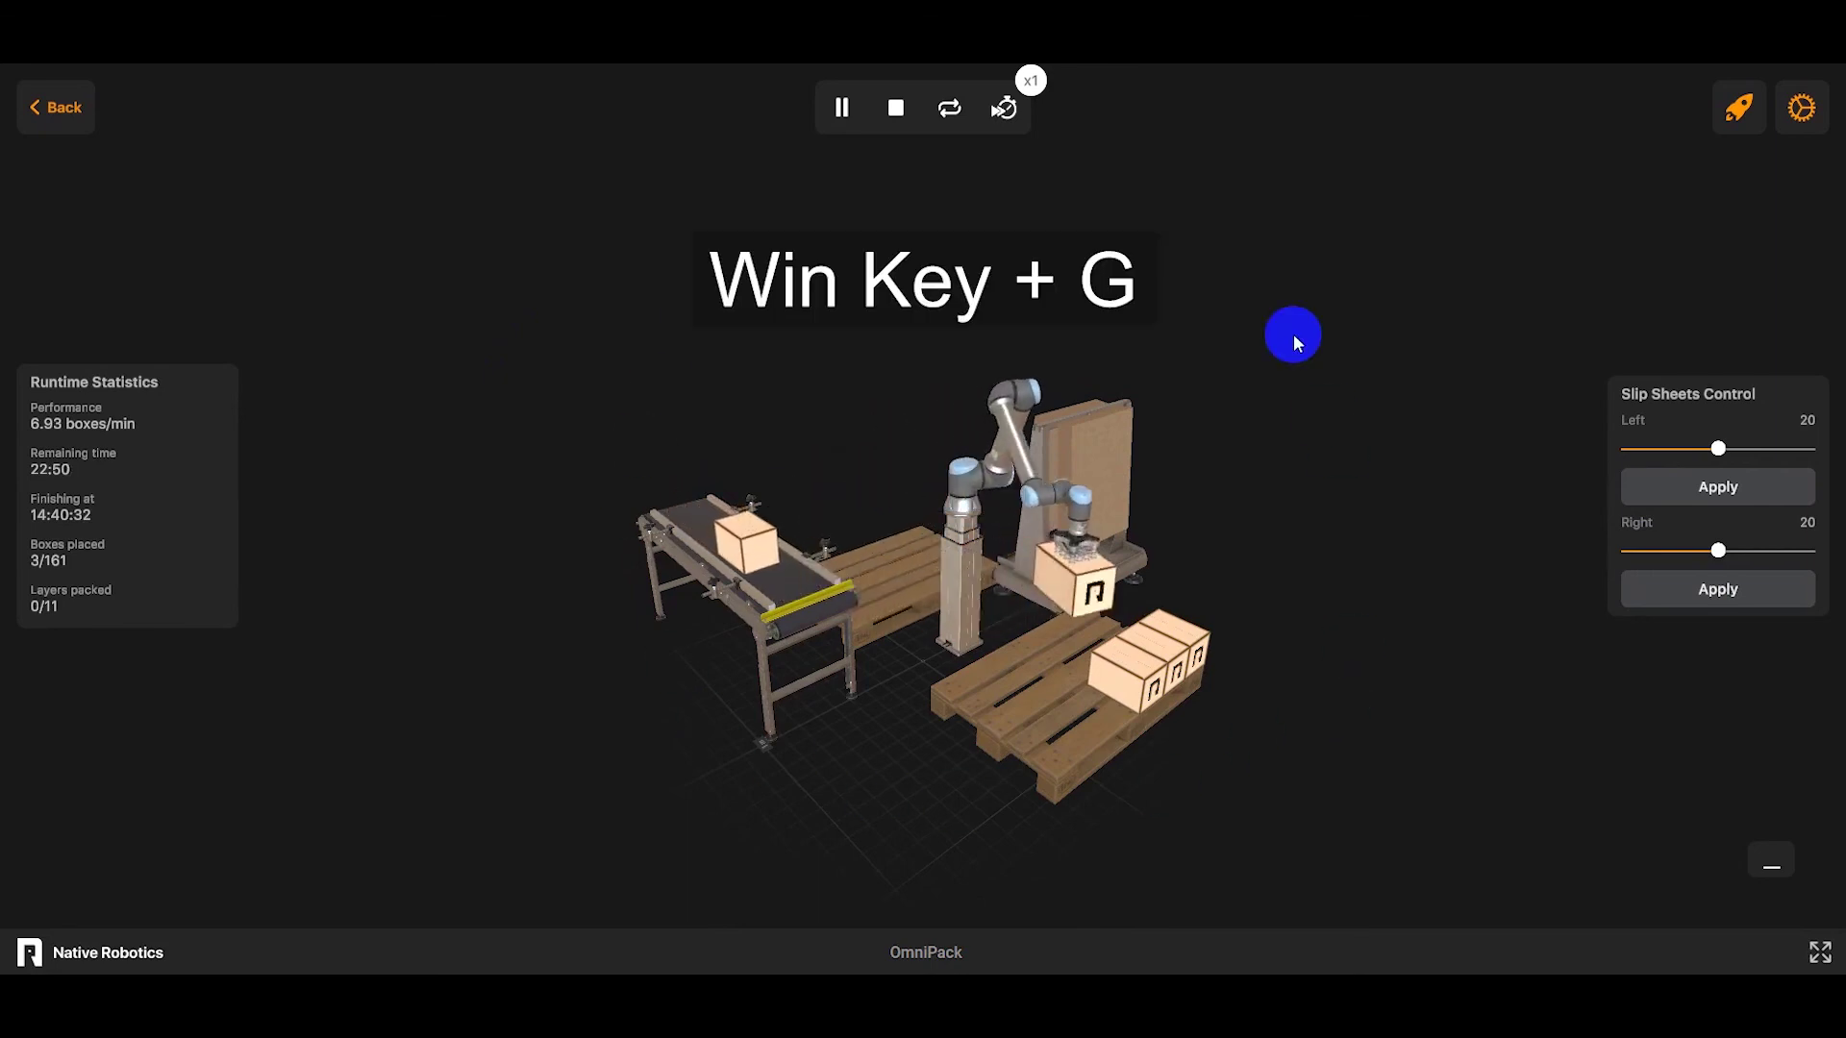
Bring up the Windows Game Bar capture controls for screen recording and close the overlay
{"action": "key", "text": "super+g"}
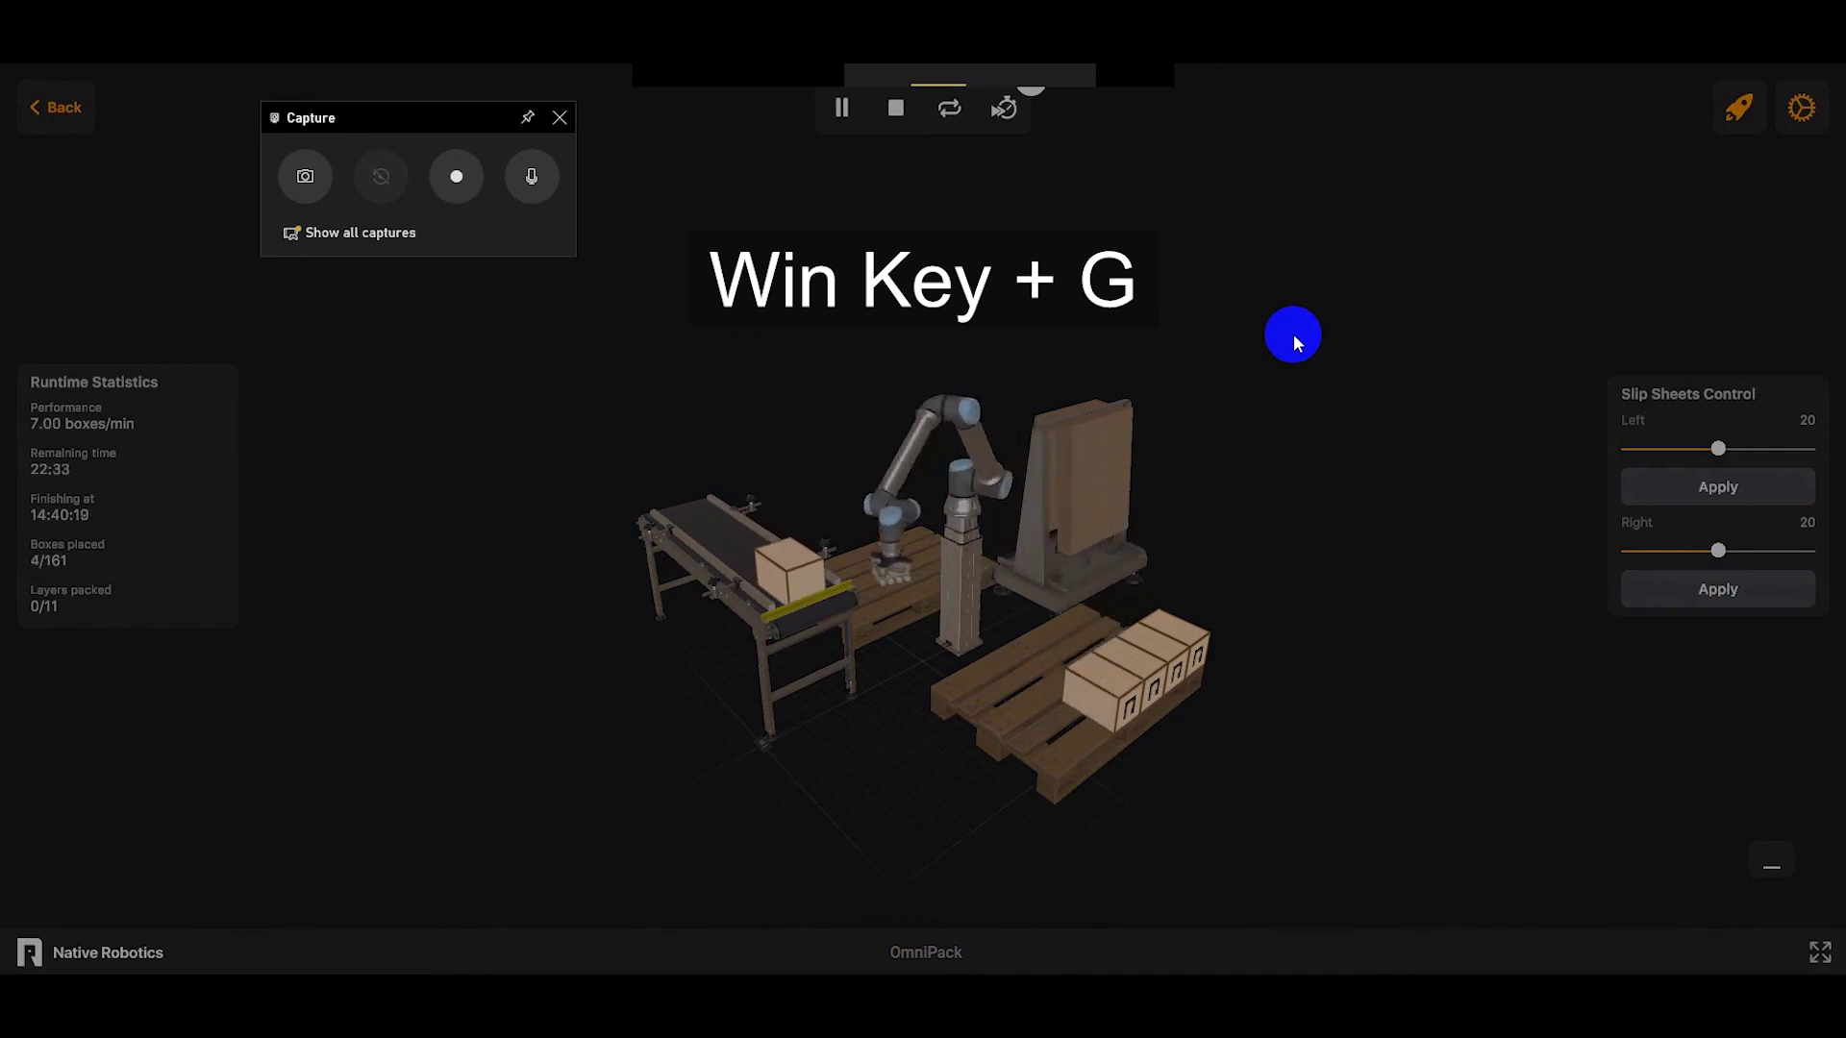
{"action": "left_click", "coordinate": [456, 178]}
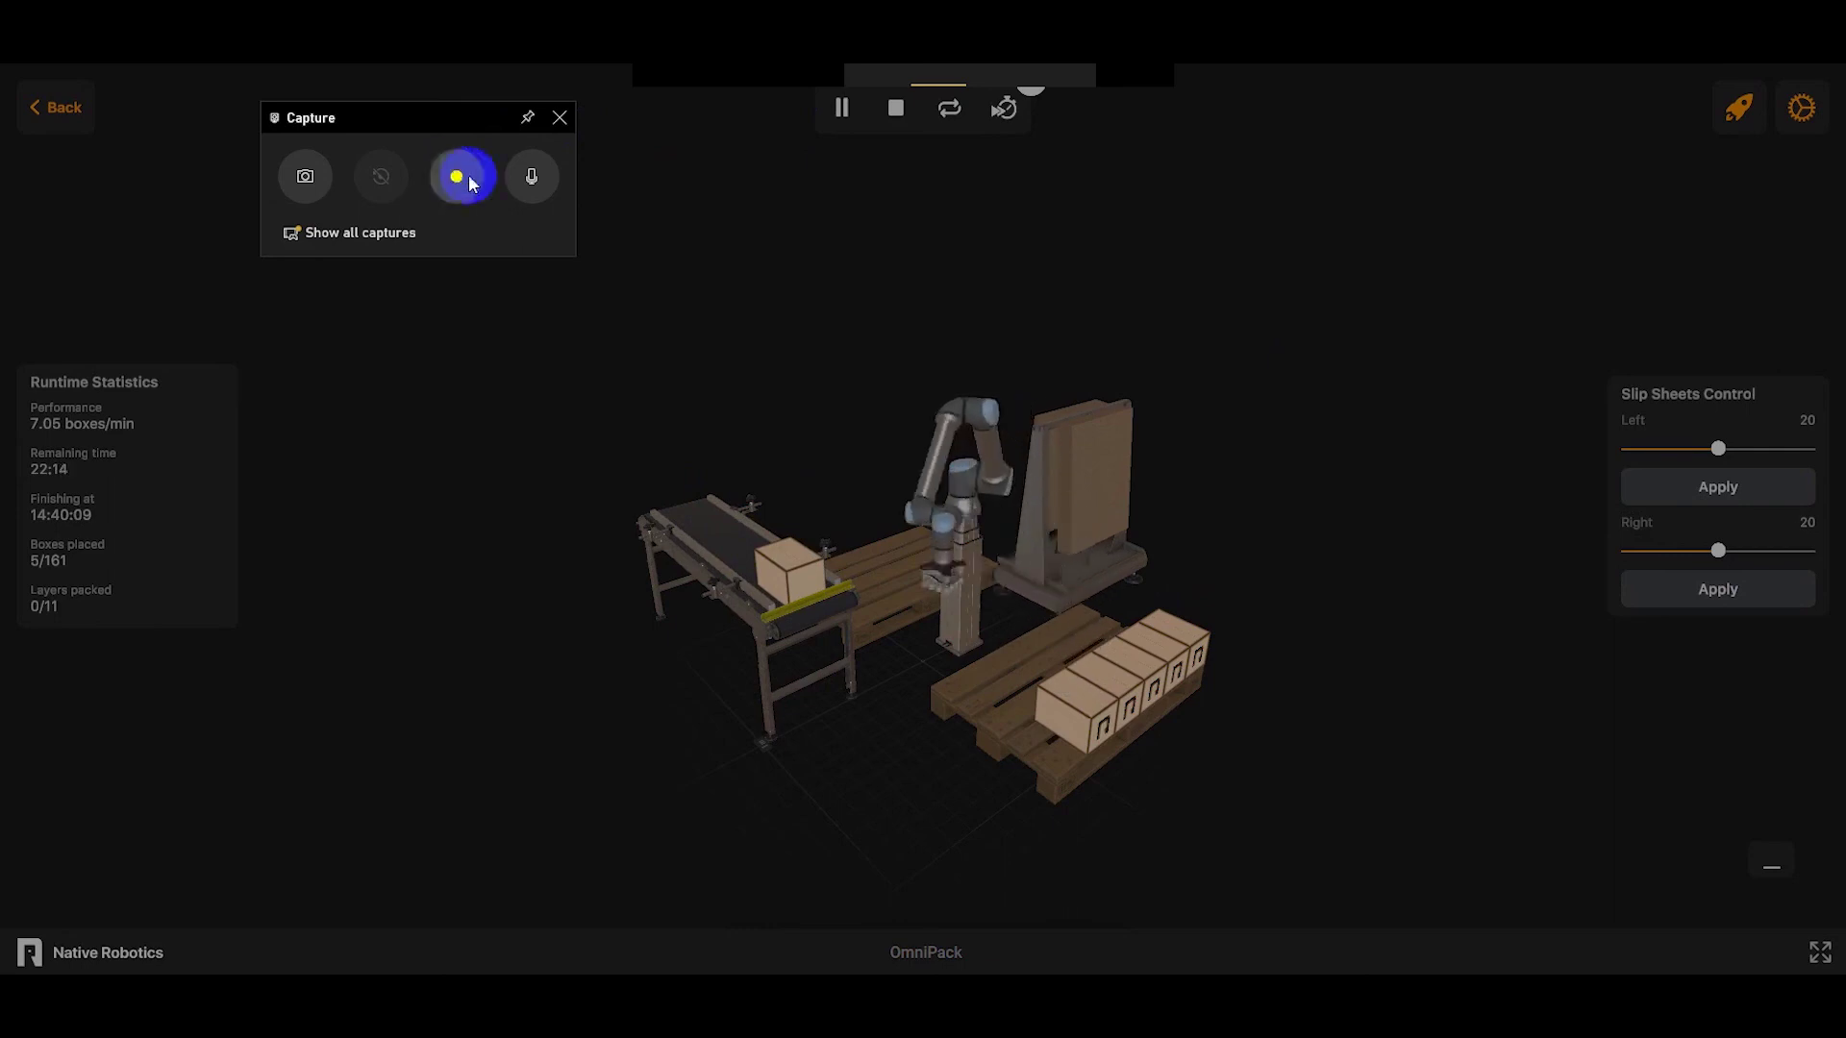
{"action": "left_click", "coordinate": [909, 225]}
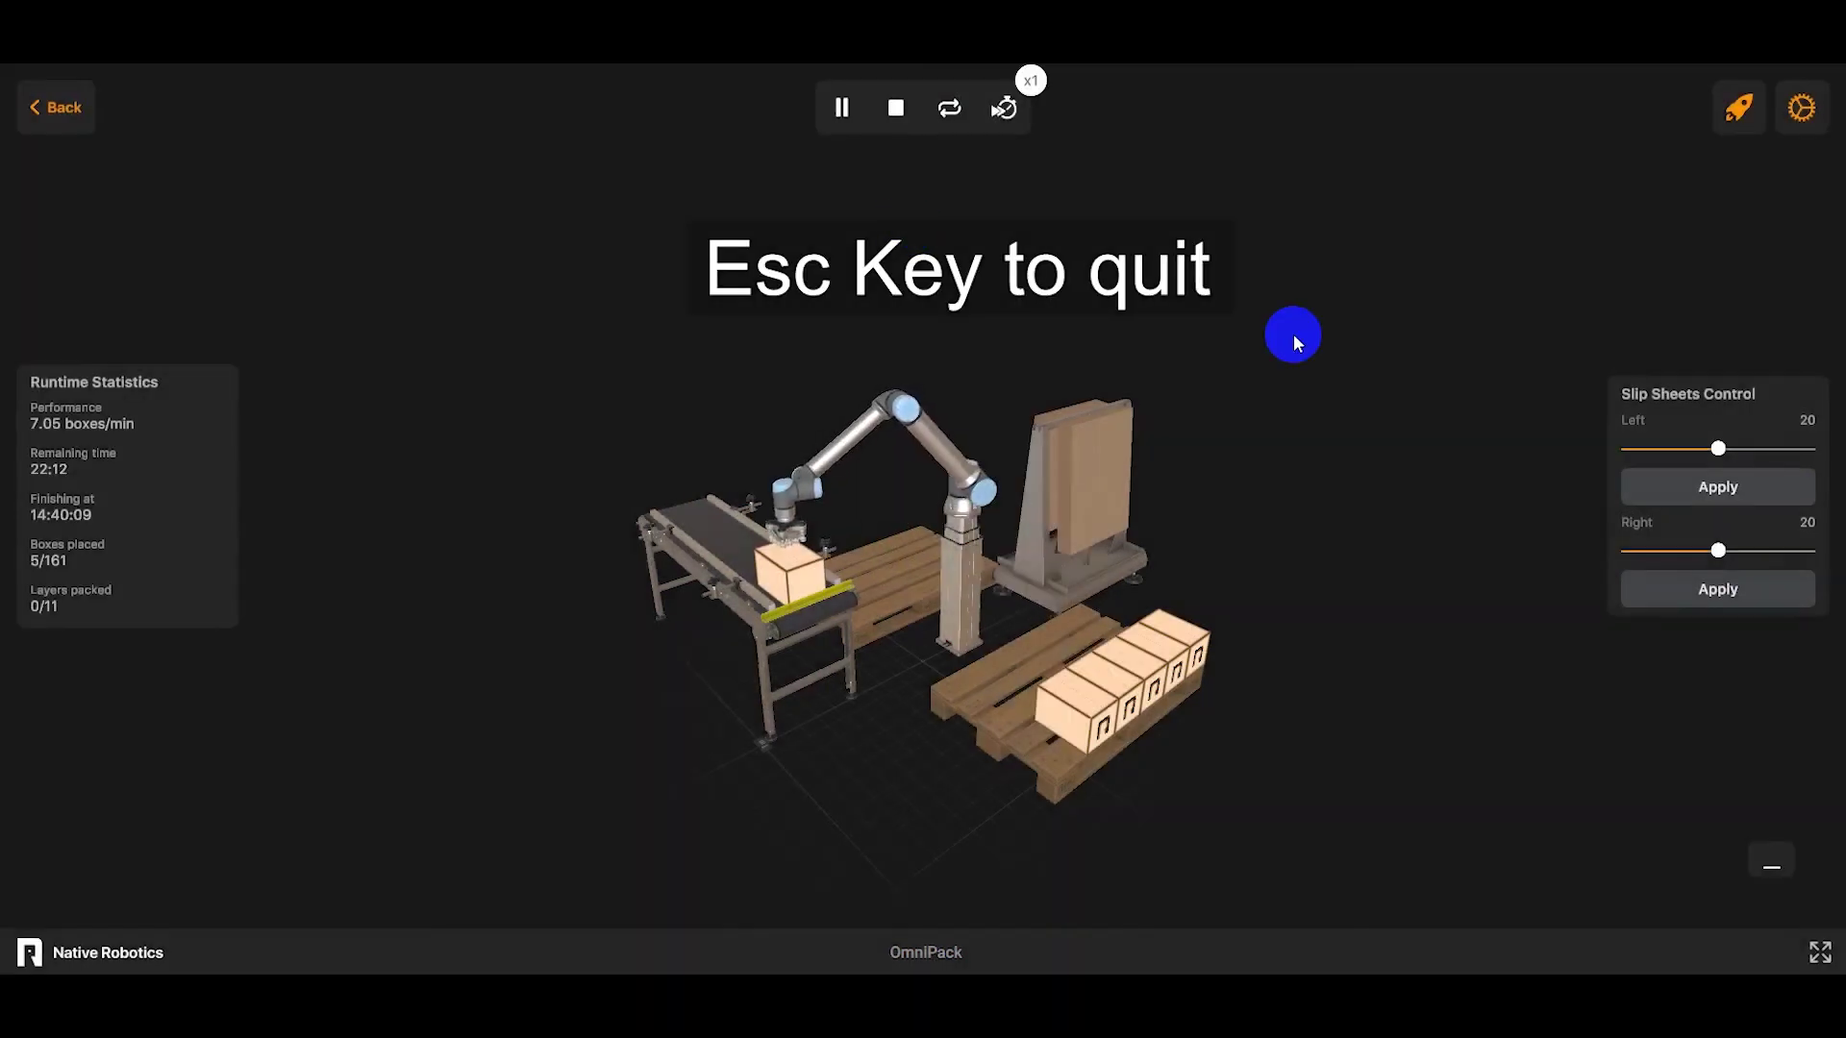